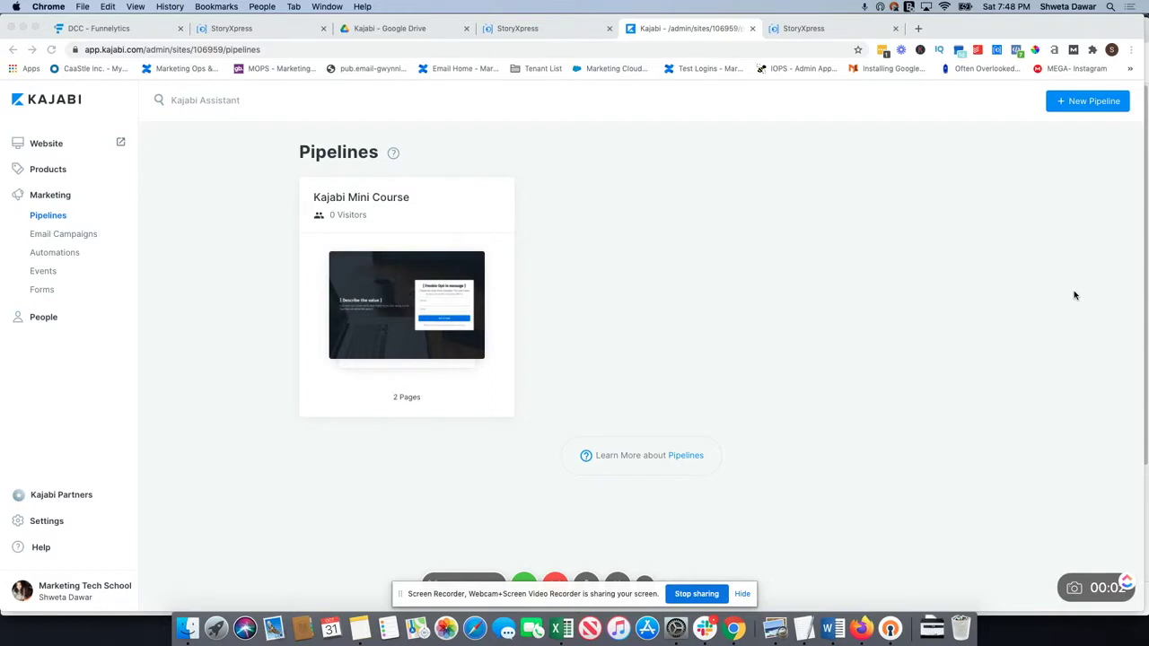
Go to the list of all products and start creating a new product
click(49, 171)
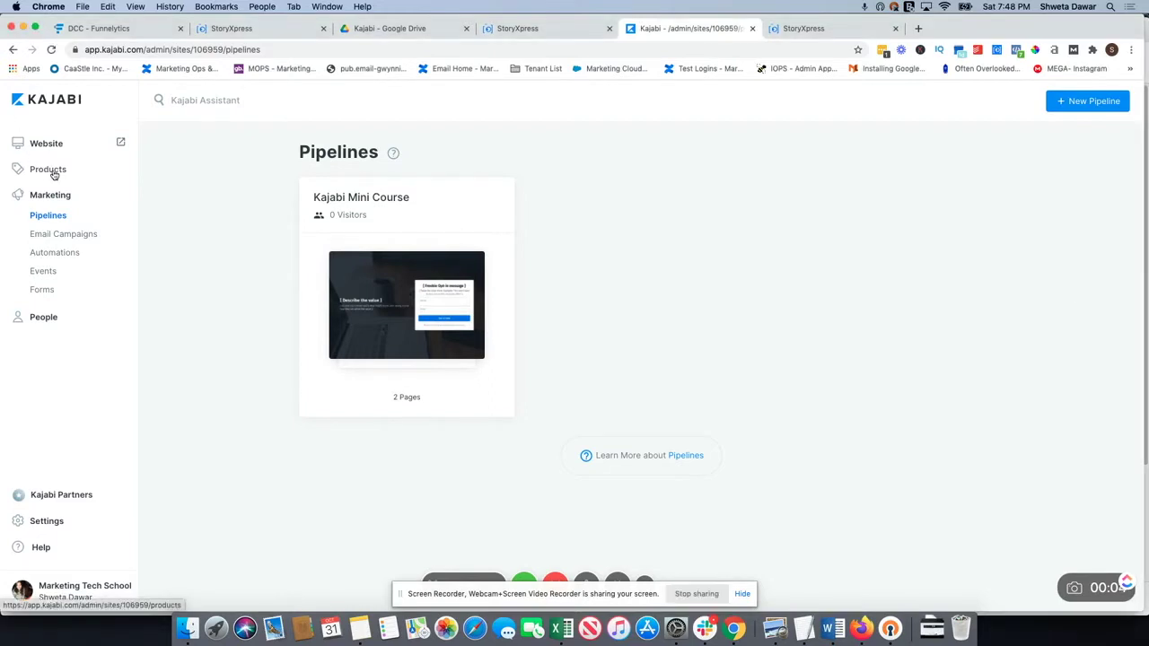
click(54, 173)
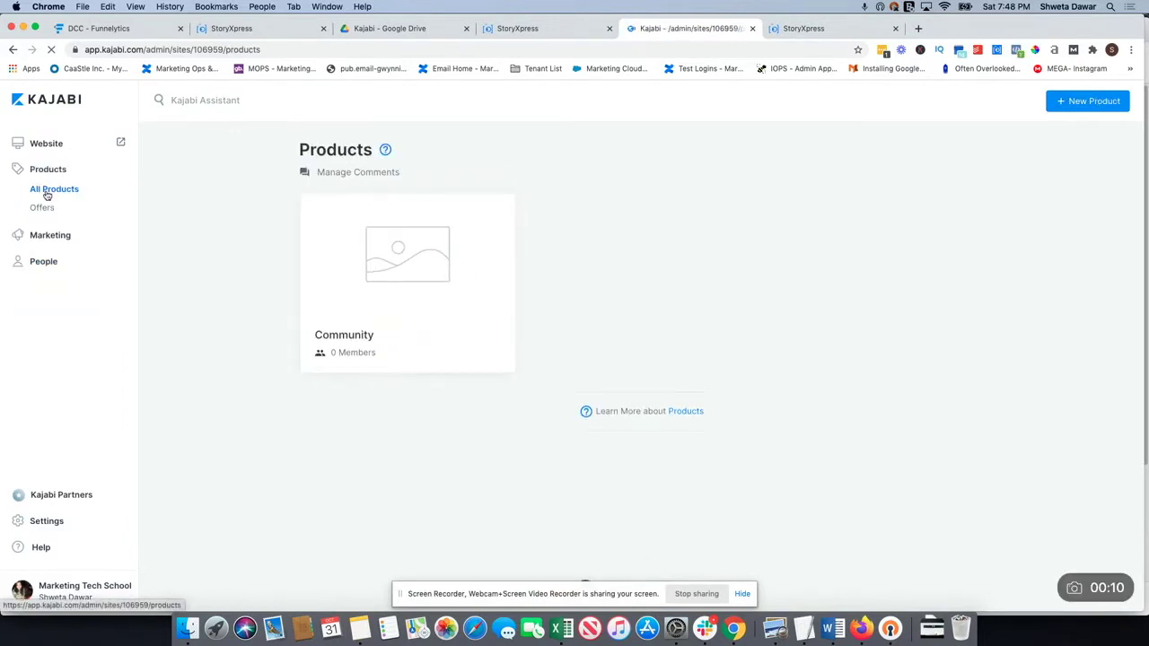
click(1083, 101)
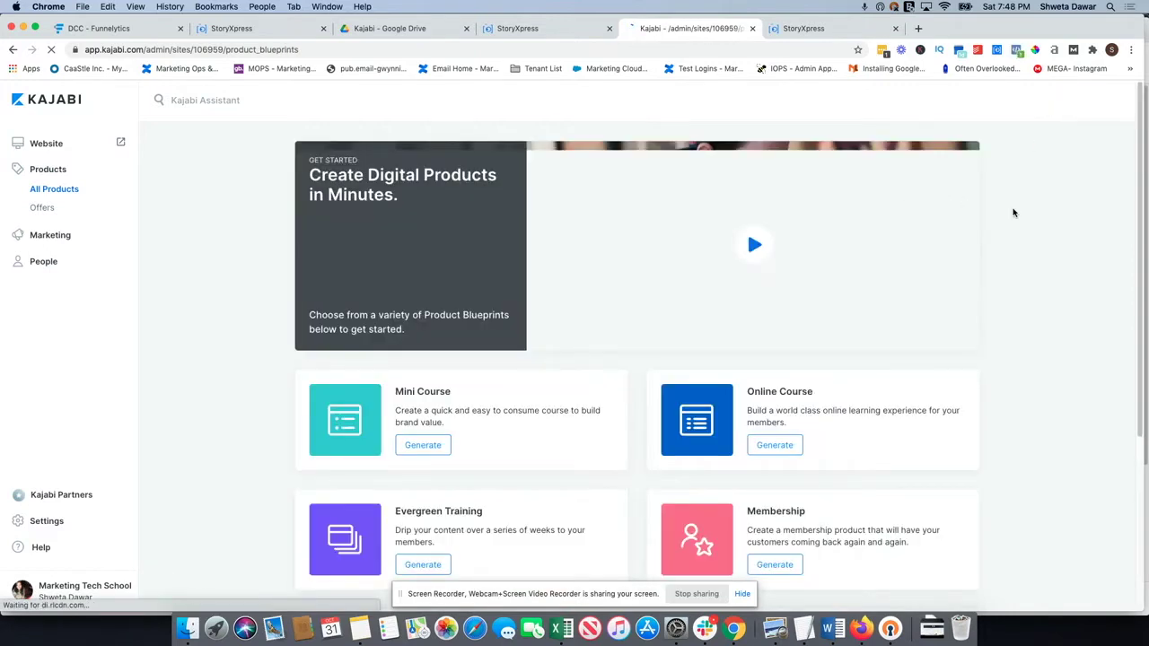
Generate a product from the Mini Course blueprint and name it "Free Kajabi Mini Course"
scroll(1013, 212, down, 3)
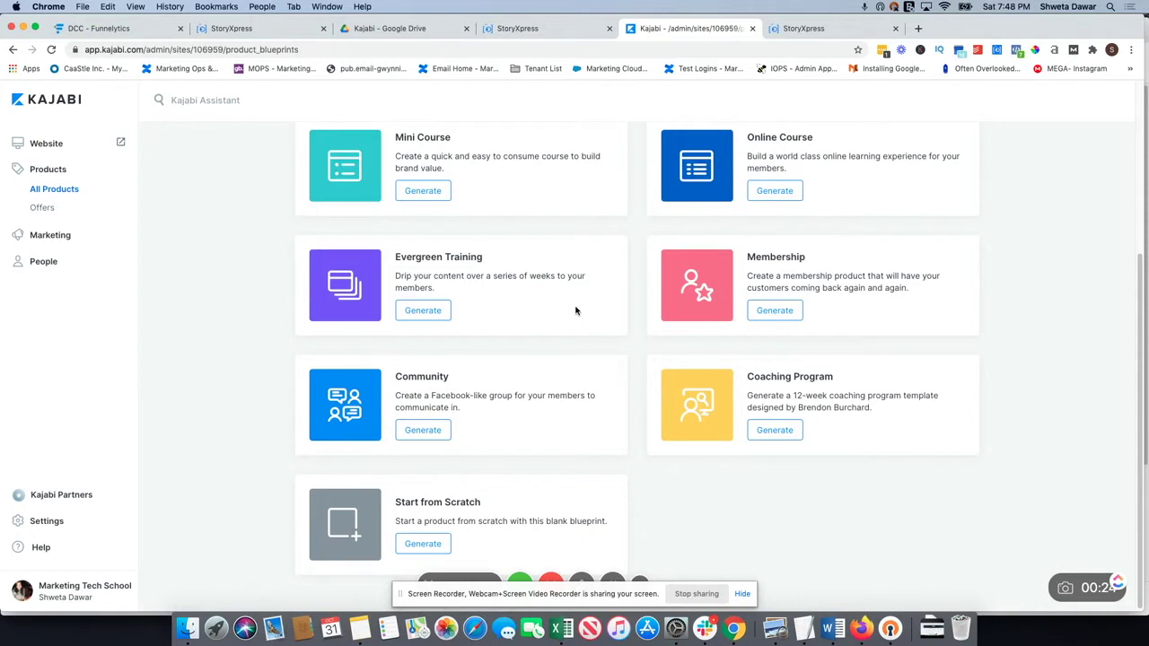
scroll(444, 158, up, 1)
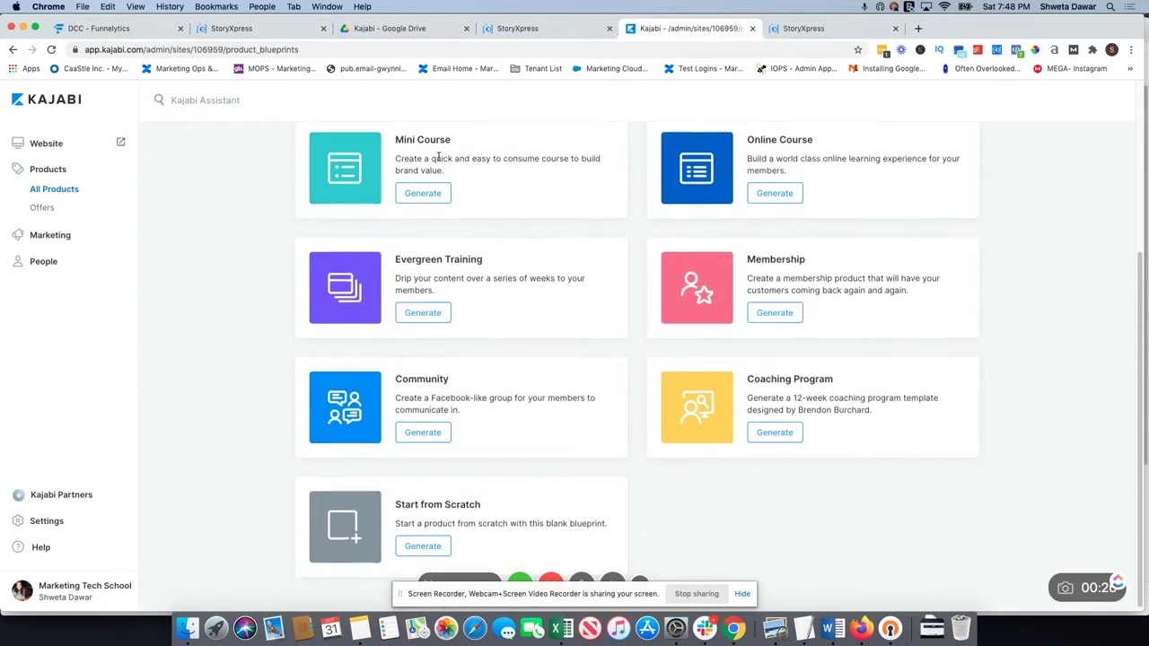
scroll(551, 219, up, 2)
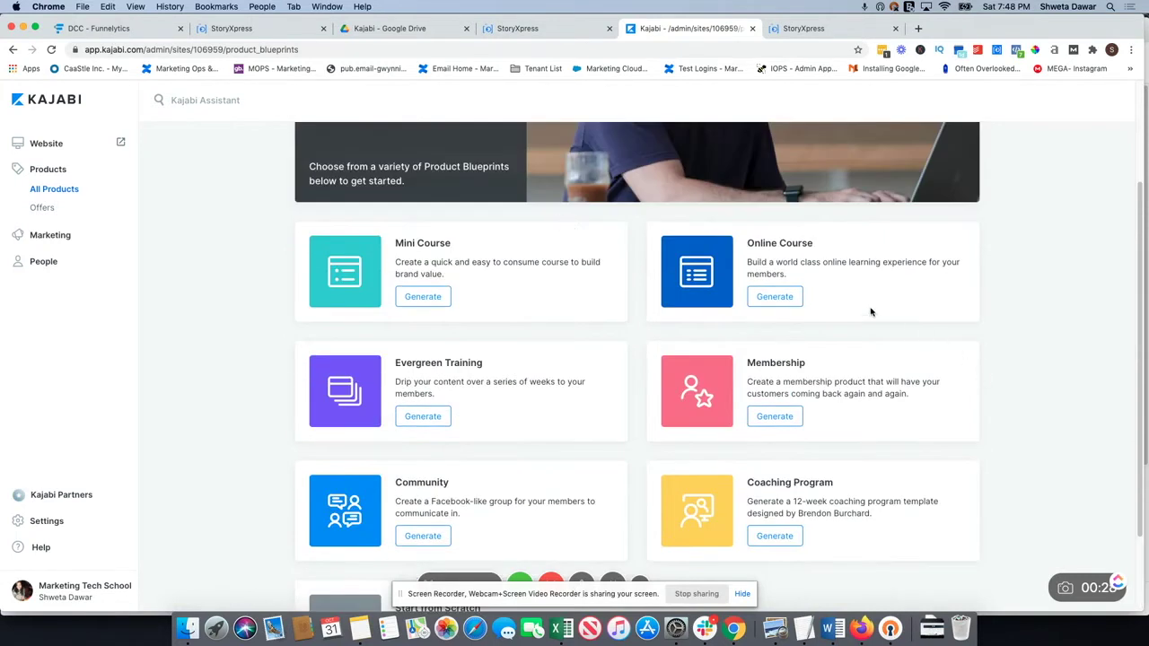
scroll(894, 355, down, 2)
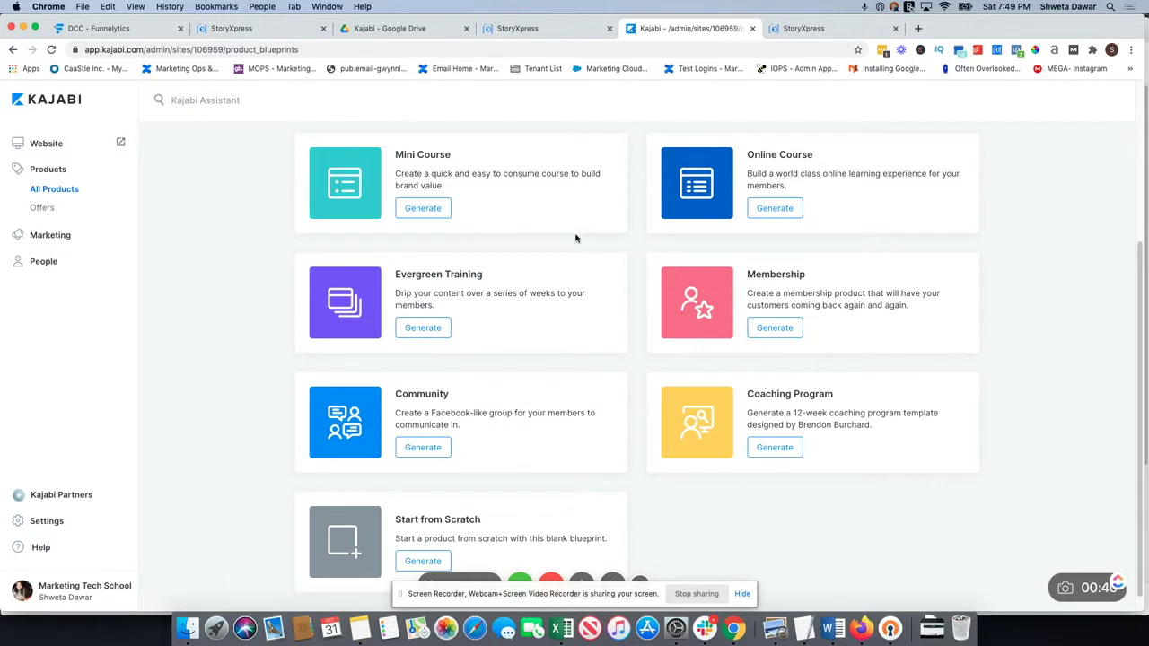
scroll(502, 252, up, 2)
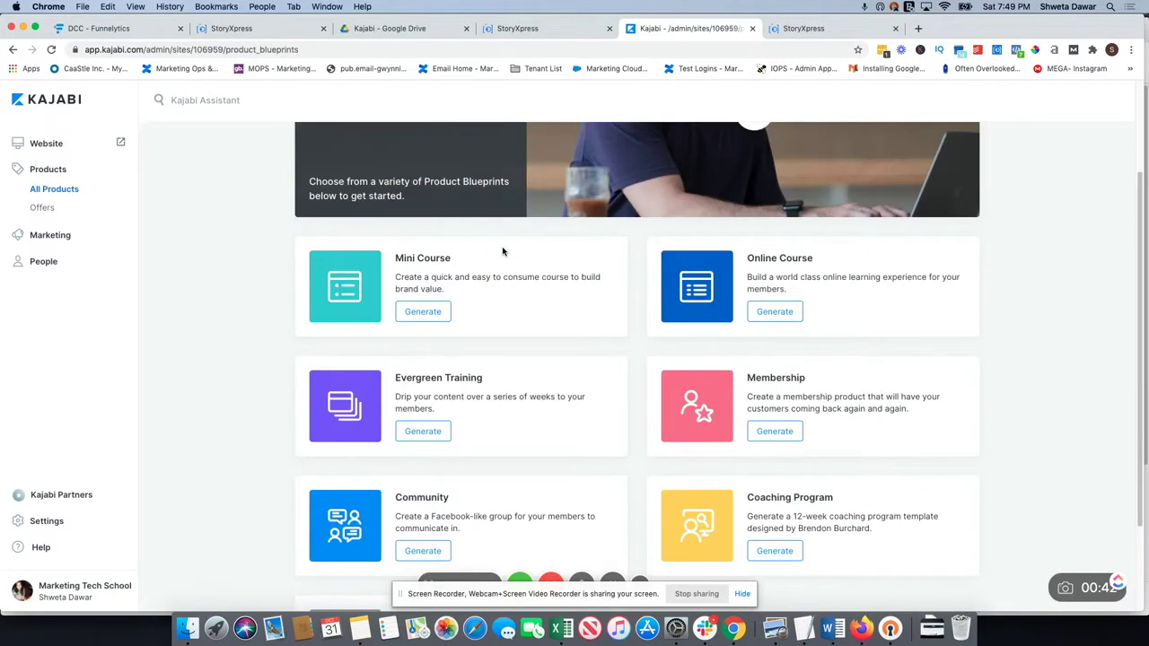
scroll(502, 252, up, 3)
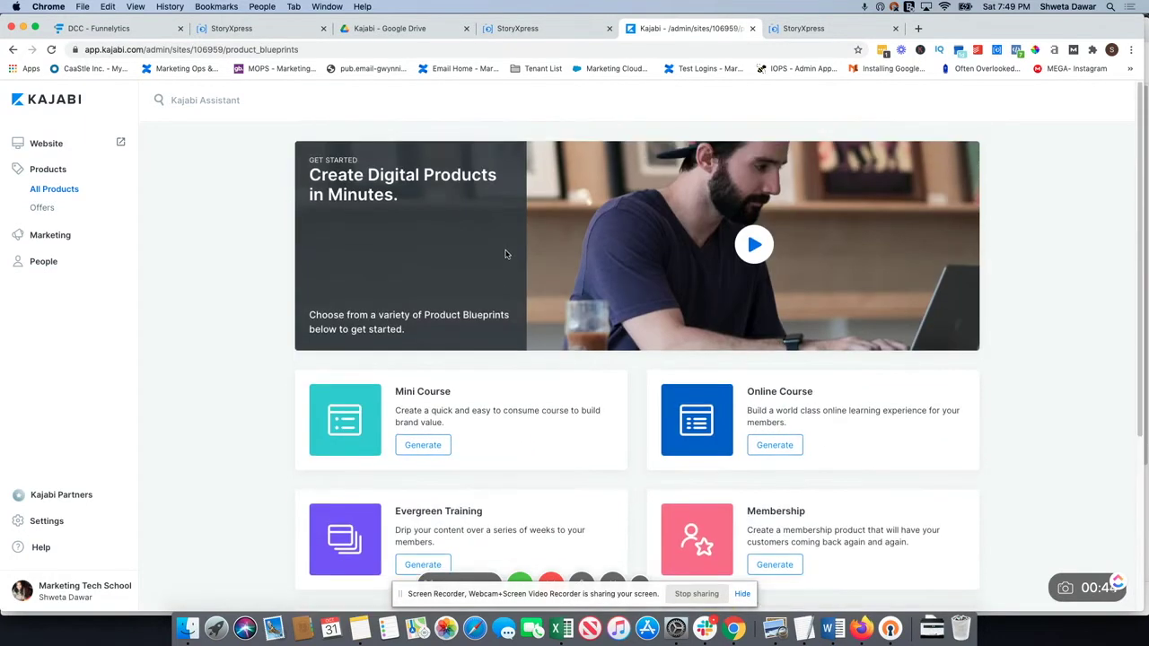
scroll(503, 260, down, 2)
click(420, 335)
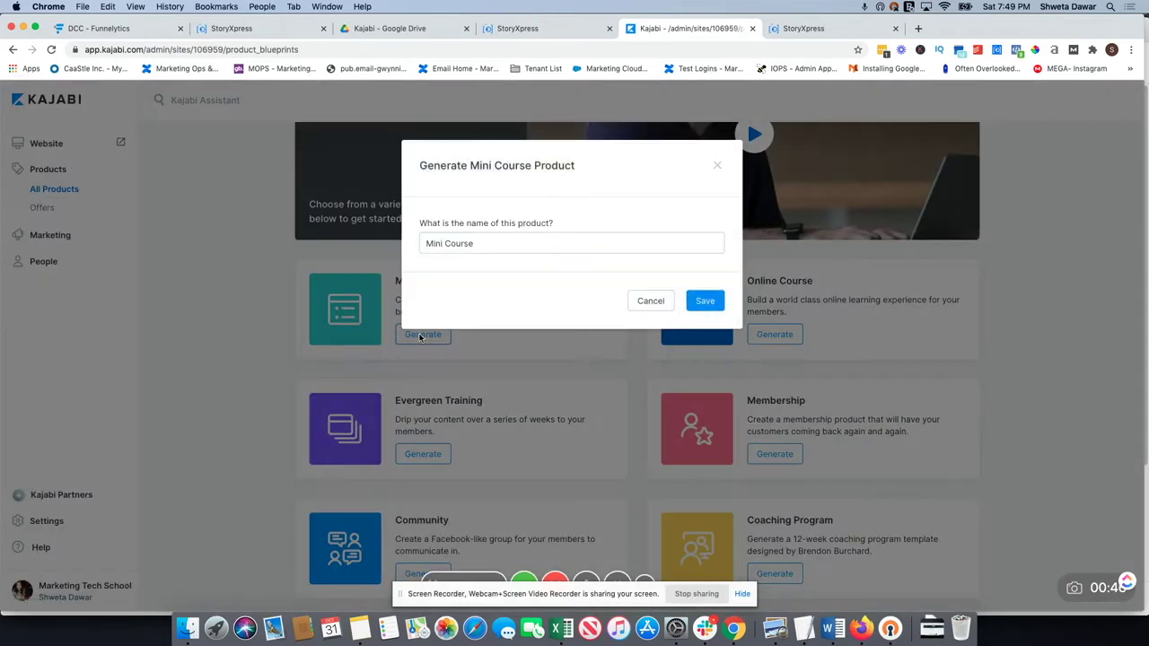
click(492, 249)
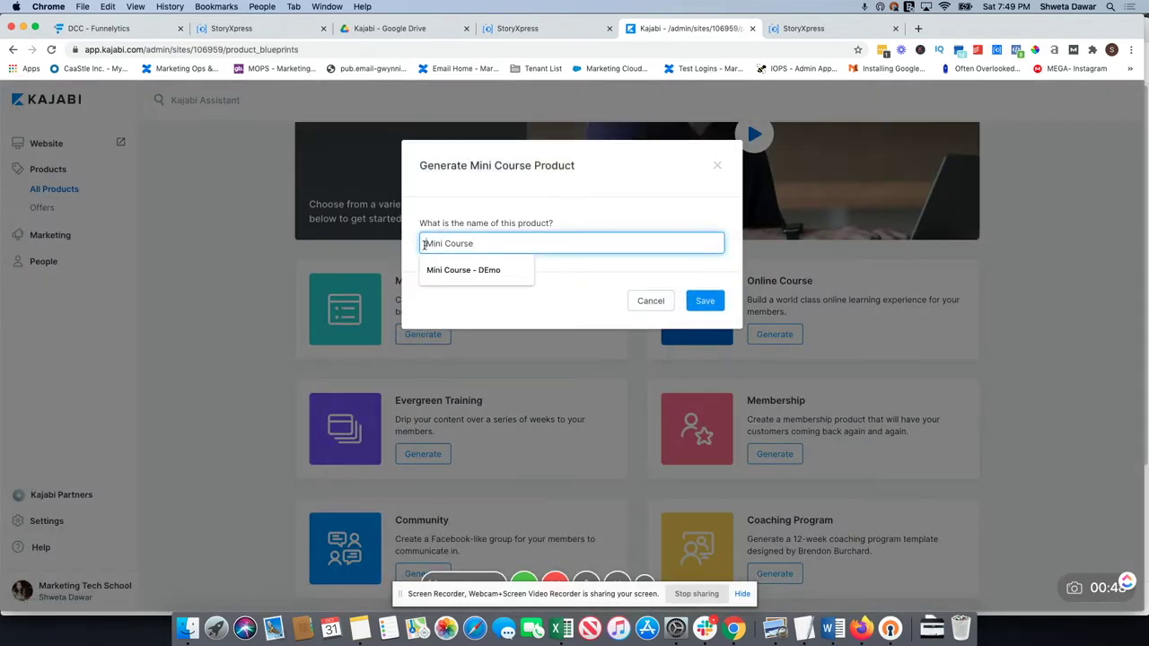
text(Free Kajabi)
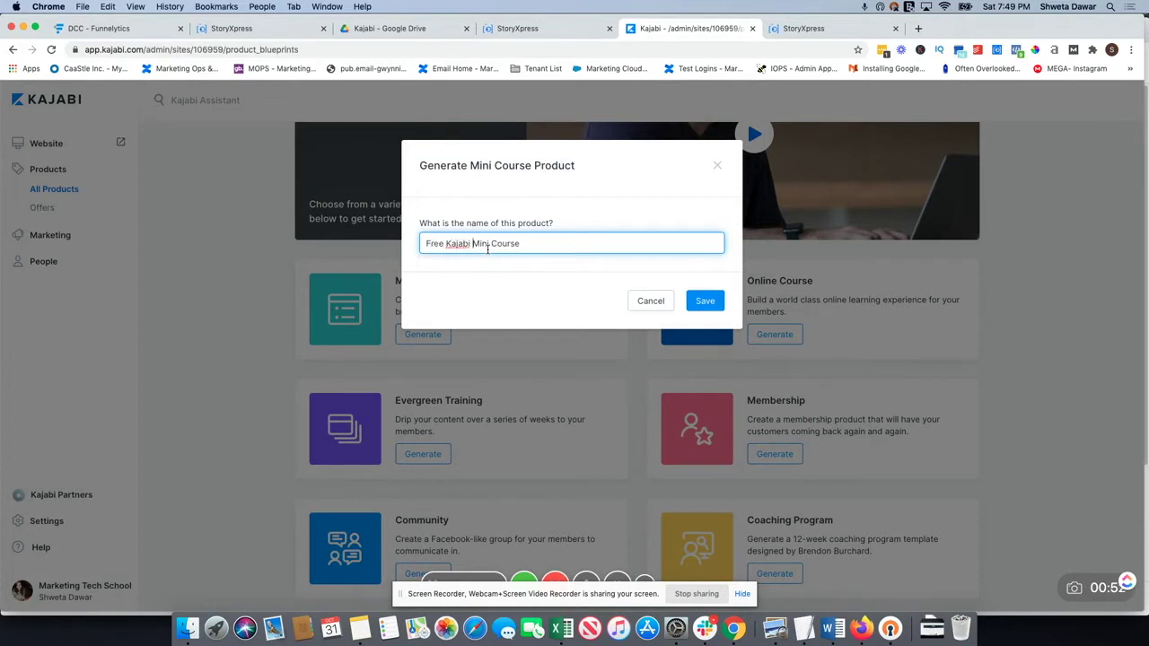
click(700, 301)
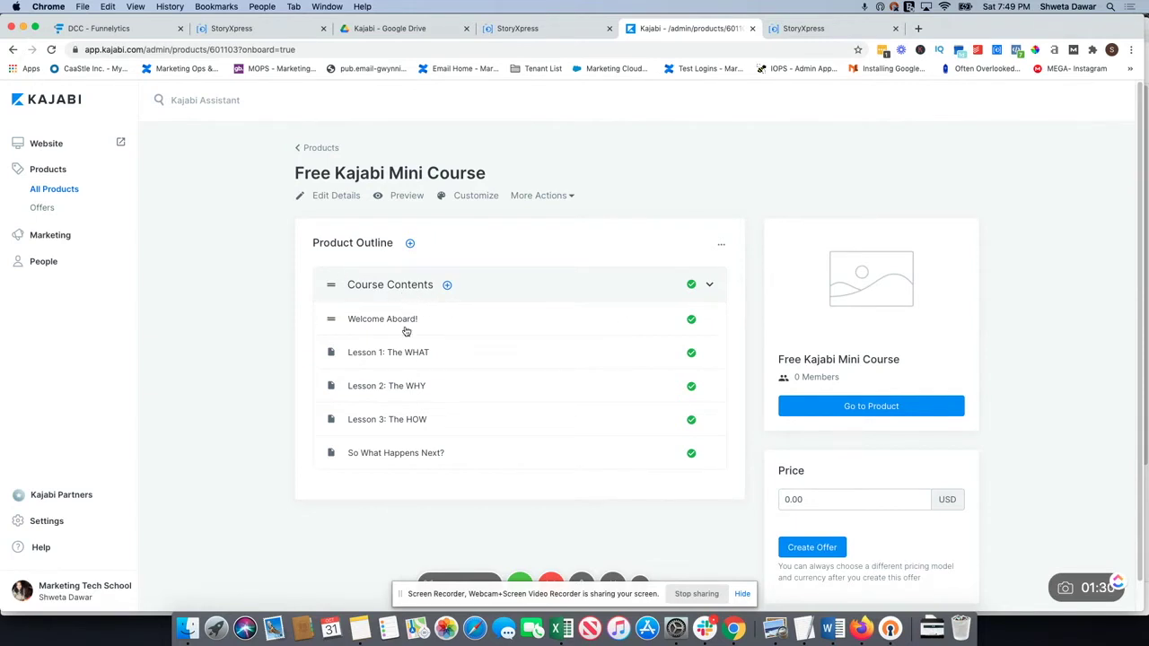
Collapse the Course Contents category and look at the options for adding content to the product outline
click(723, 248)
click(666, 260)
click(710, 286)
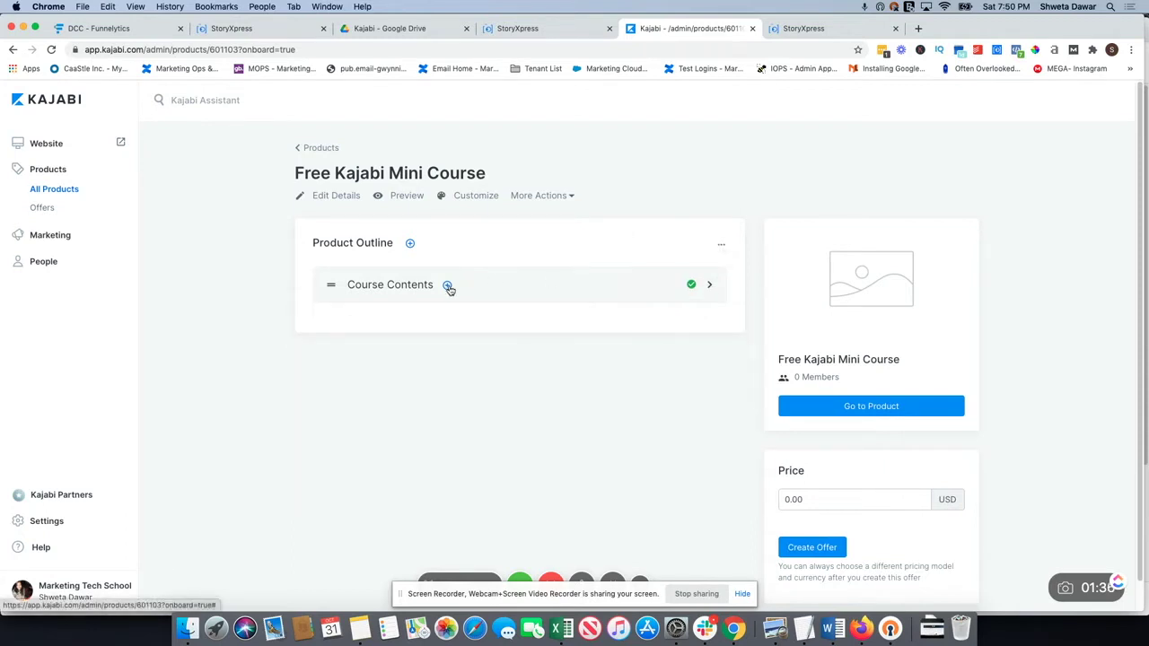
click(410, 244)
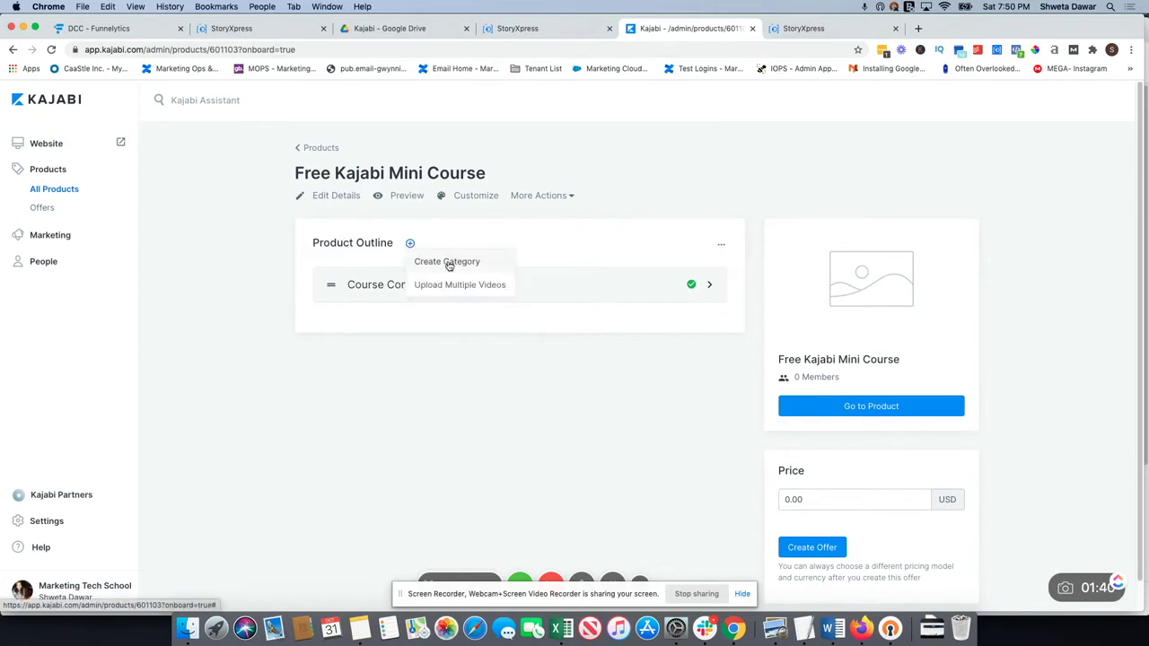
click(511, 246)
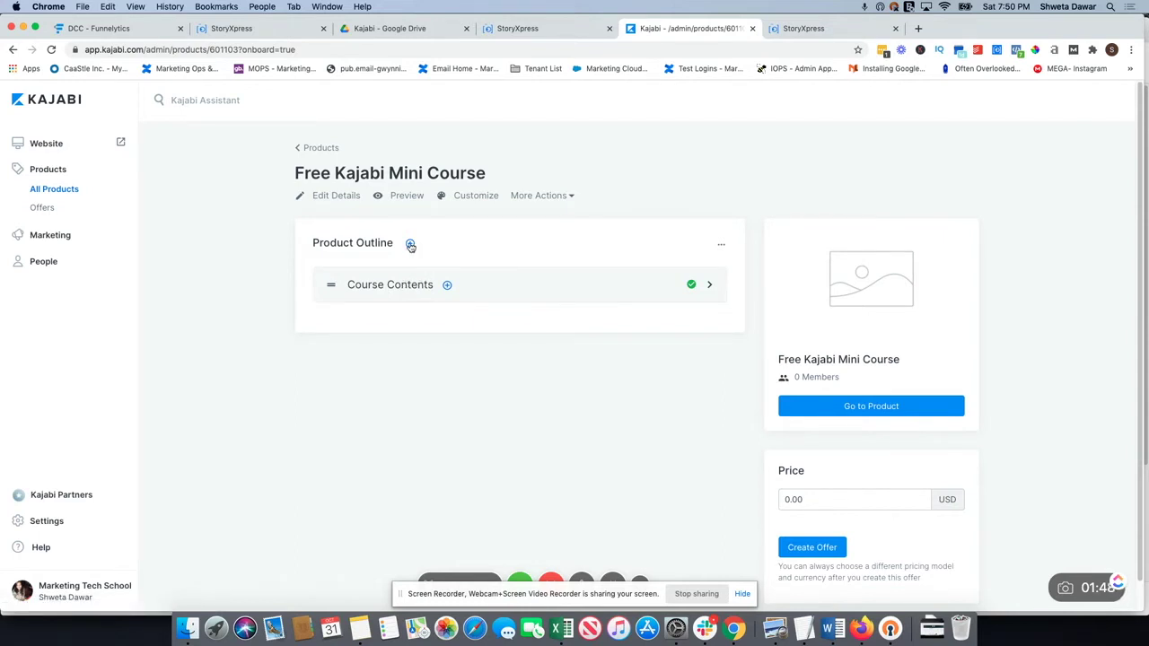
click(410, 244)
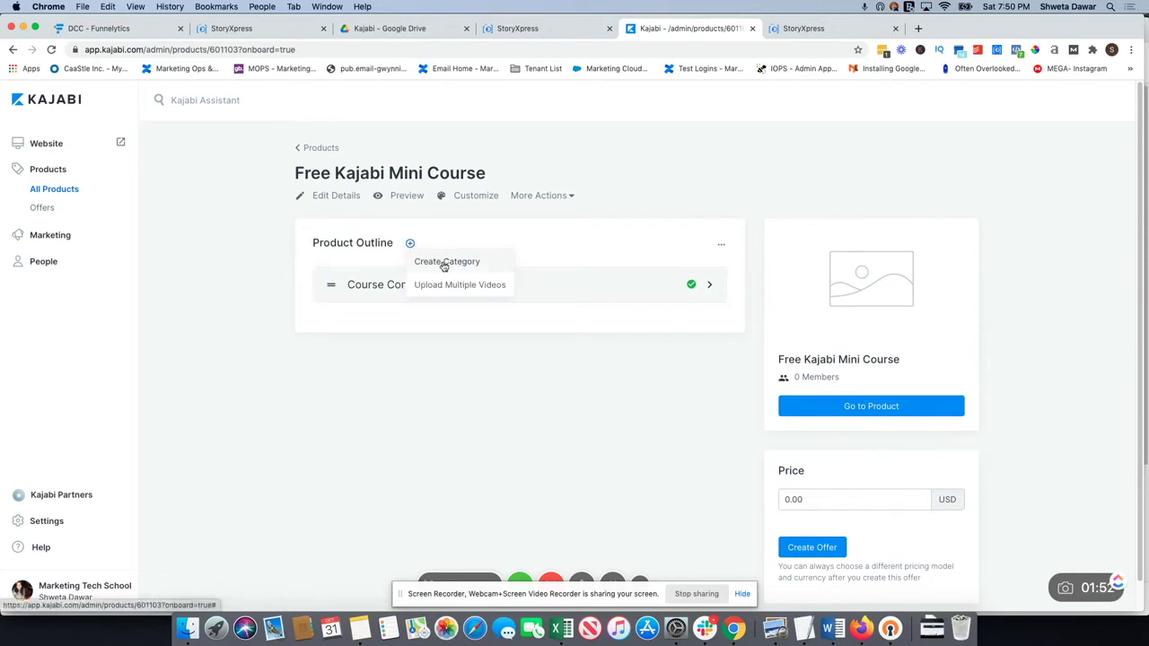
click(441, 241)
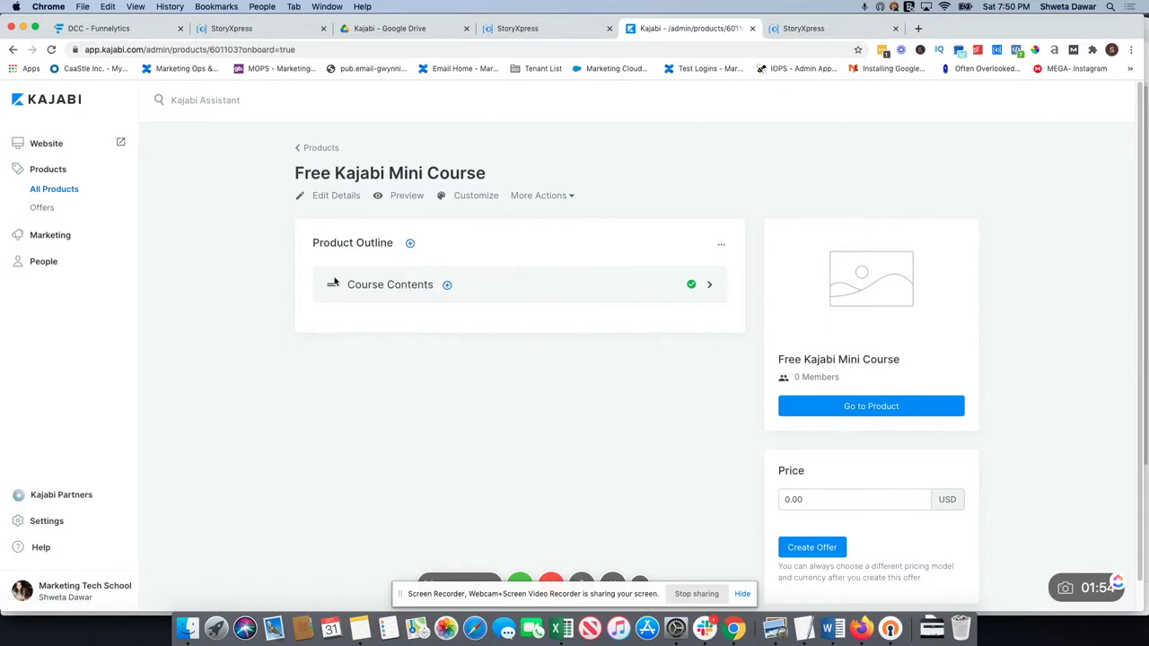
Expand the Course Contents category and look at the kinds of items that can be added to it
click(710, 285)
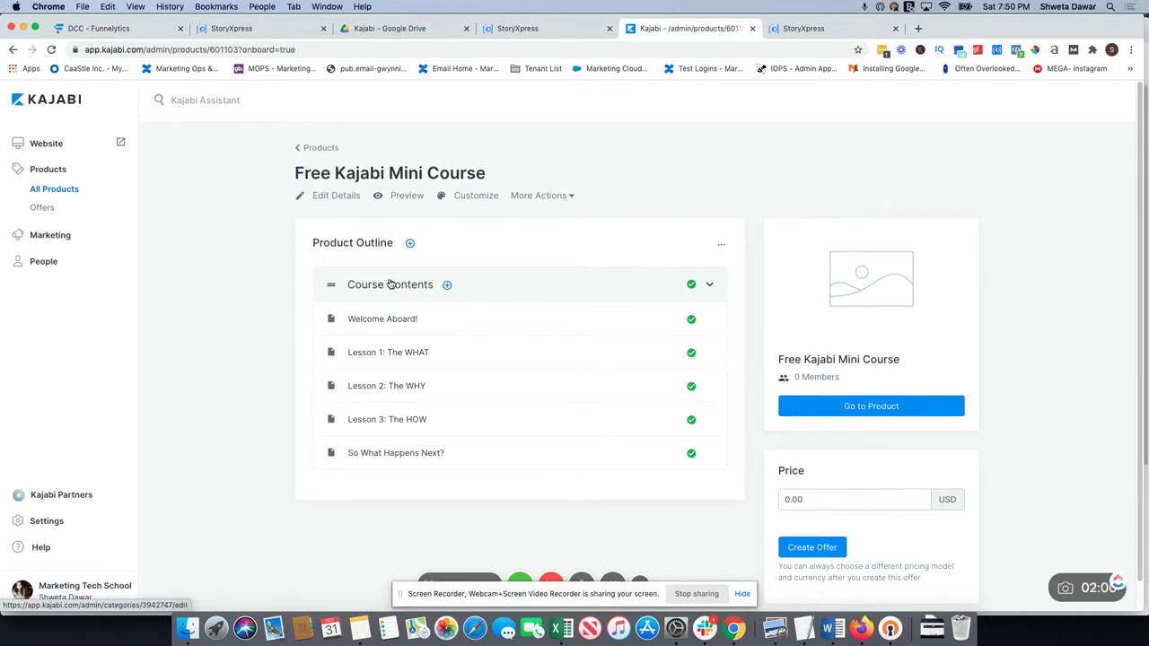
click(447, 285)
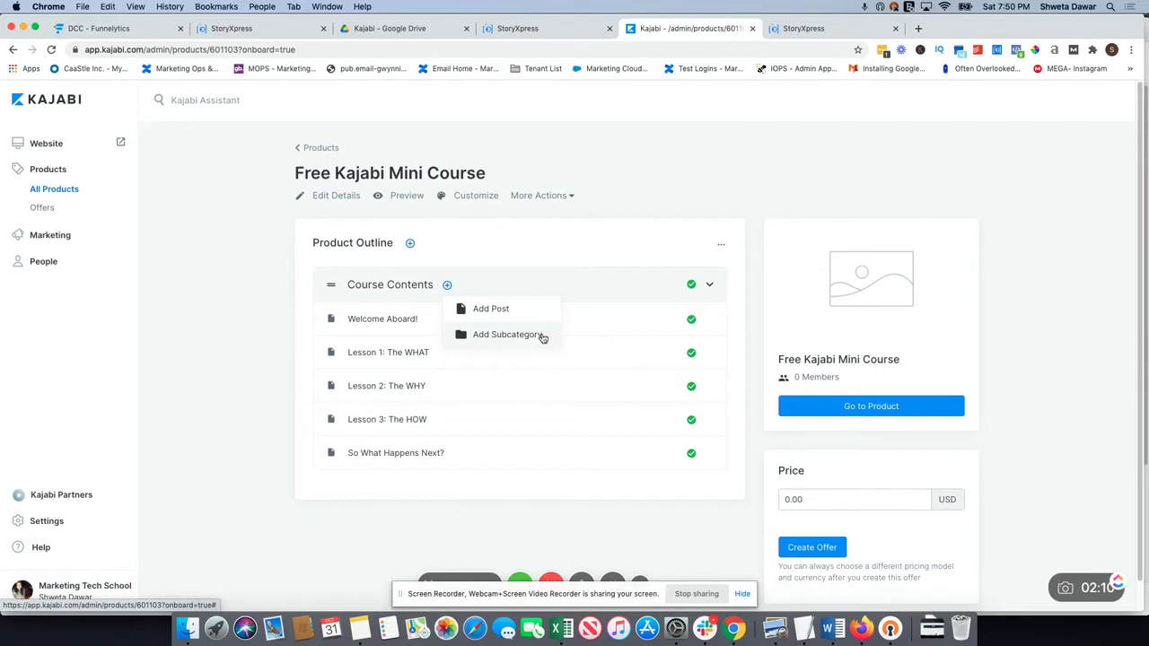
click(500, 249)
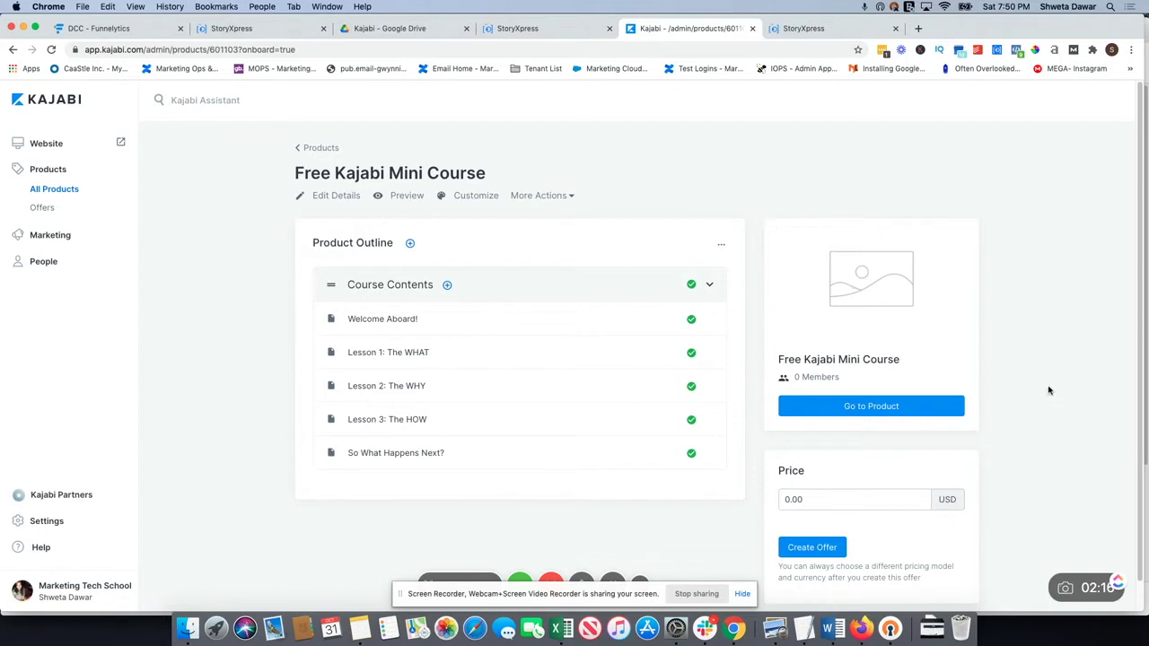
Set the product's description to "This is a free mini-course to help you learn how to use the Kajabi platform to build your online business."
scroll(1049, 385, down, 1)
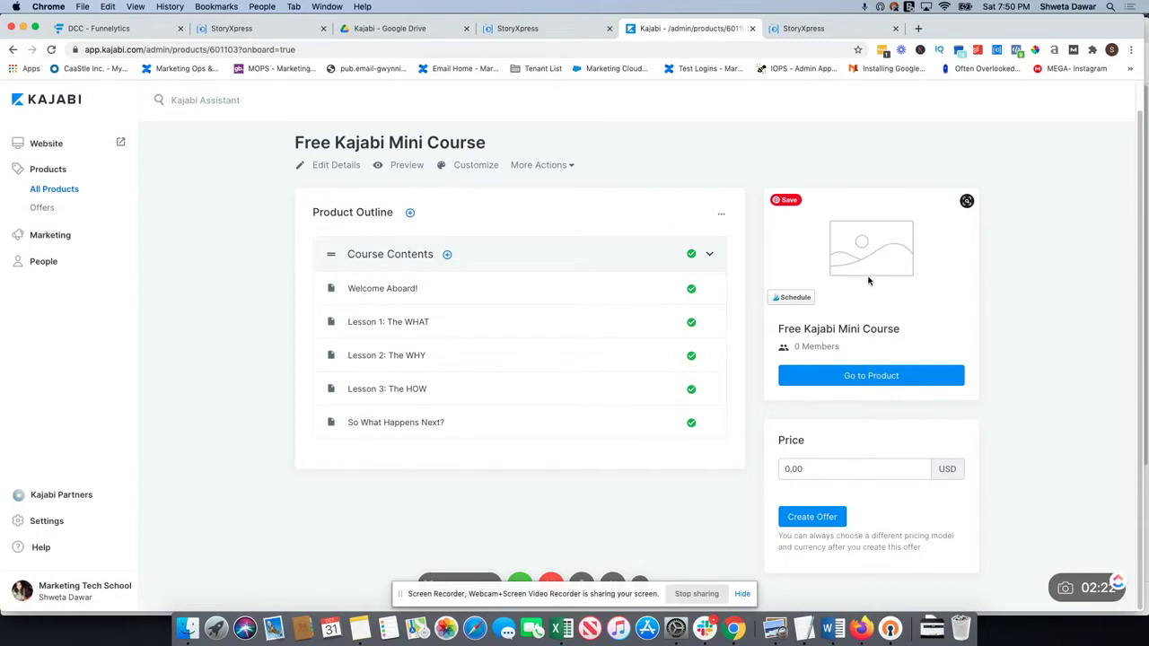
scroll(985, 502, up, 1)
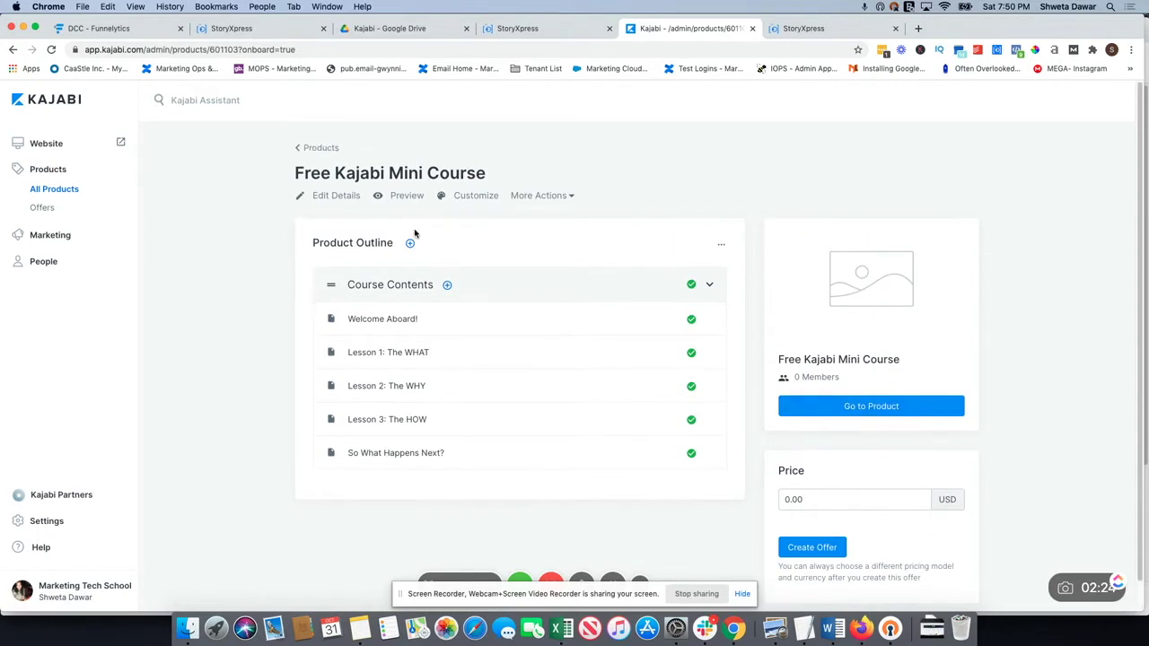
click(321, 199)
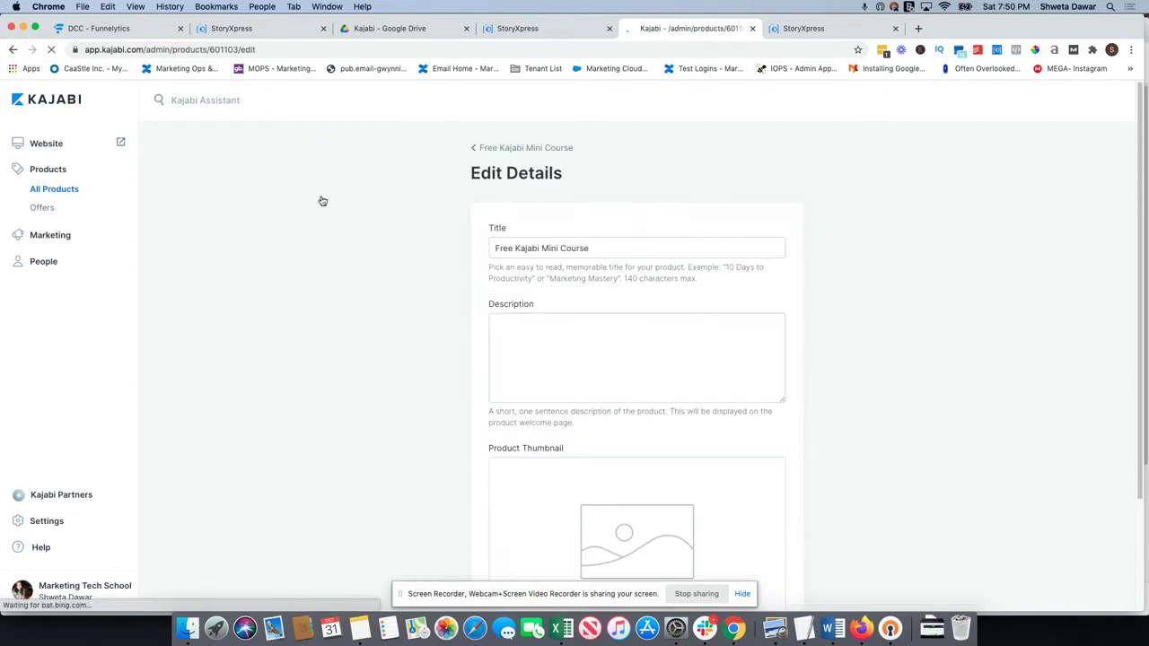
click(605, 249)
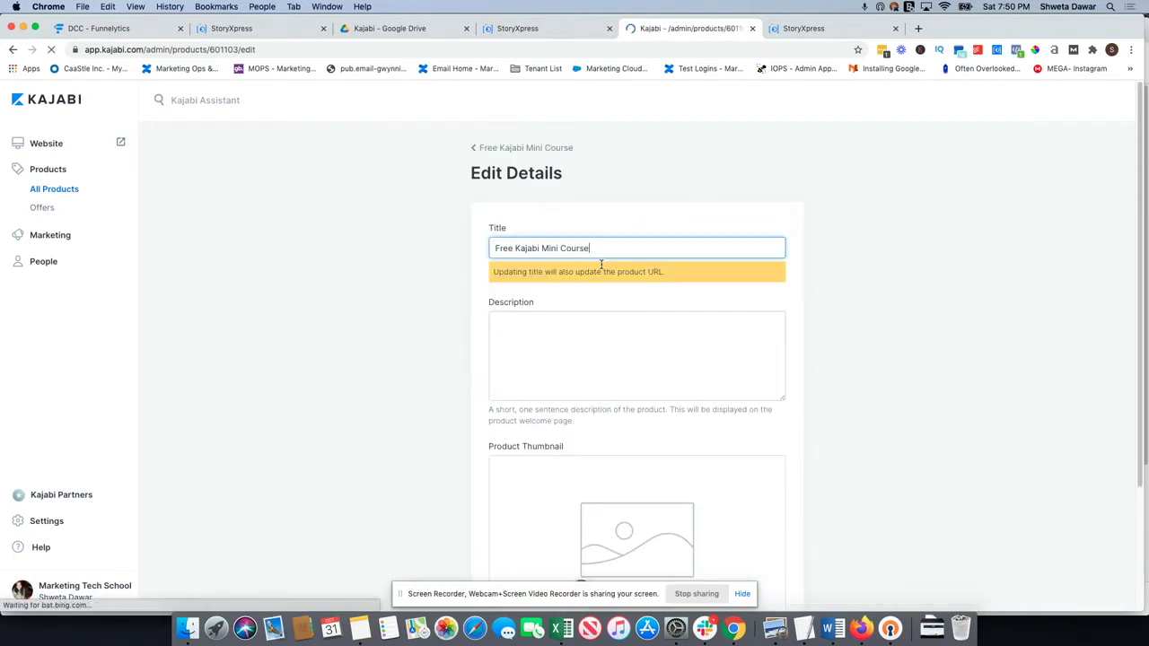
click(581, 327)
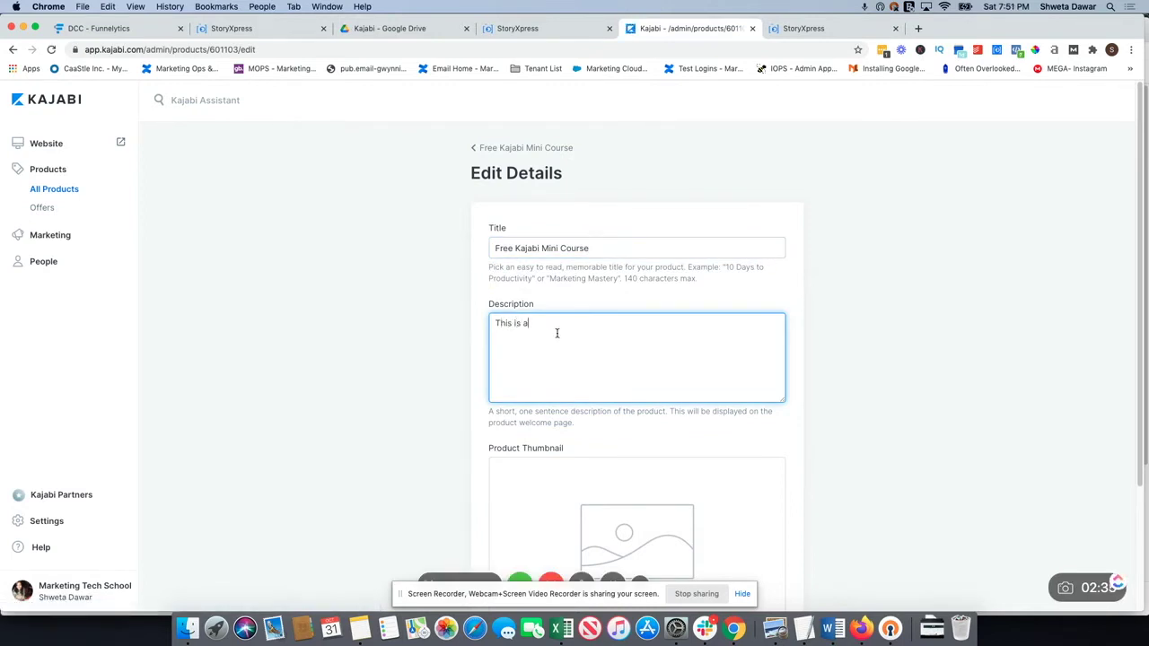
text(mini-course to help you learn how to use the Kajabi platfr)
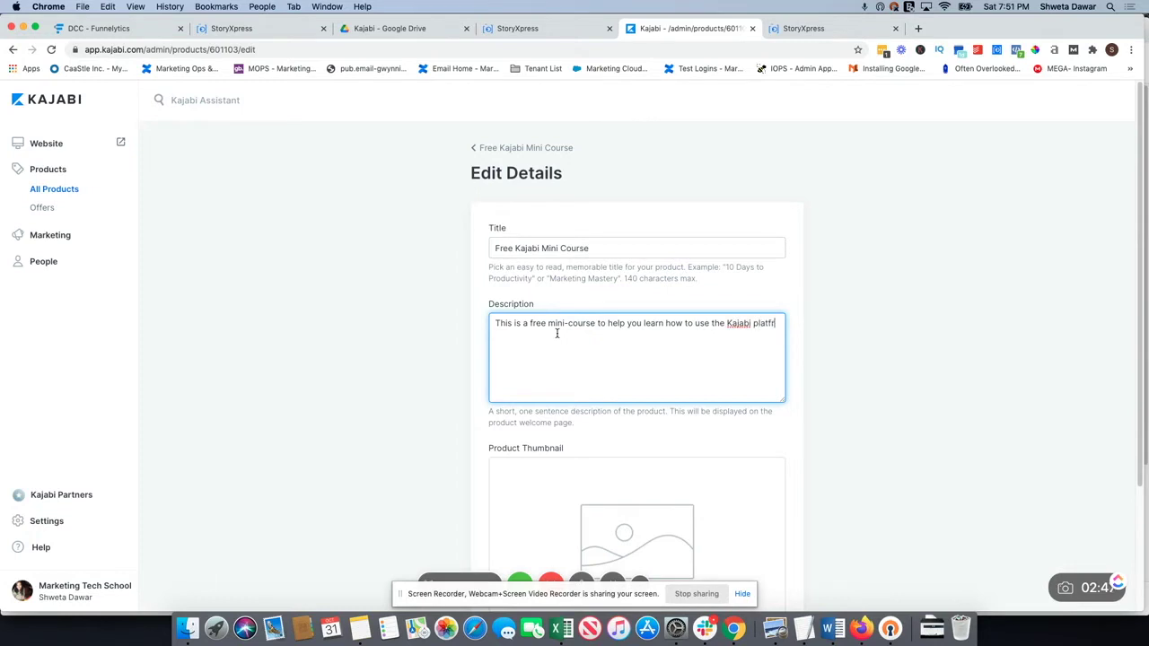
text(om)
key(BackSpace)
key(BackSpace)
key(BackSpace)
text(orm to build your online )
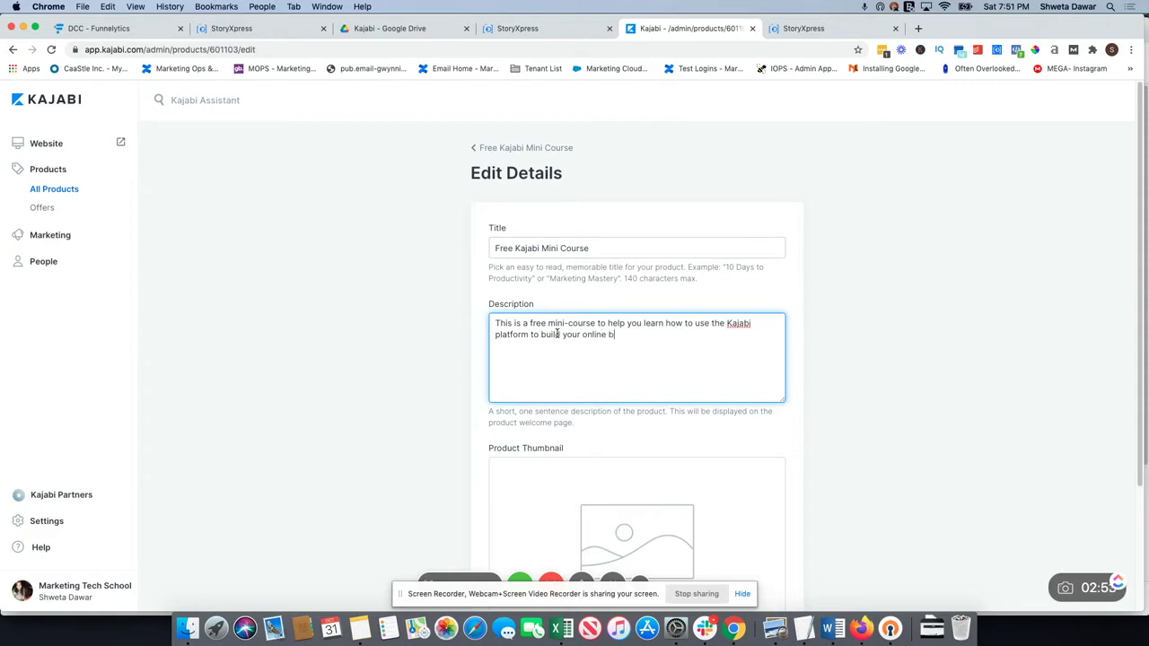
text(business.)
Check the product thumbnail's recommended dimensions and upload sources without choosing an image, and save the product details
scroll(577, 359, down, 3)
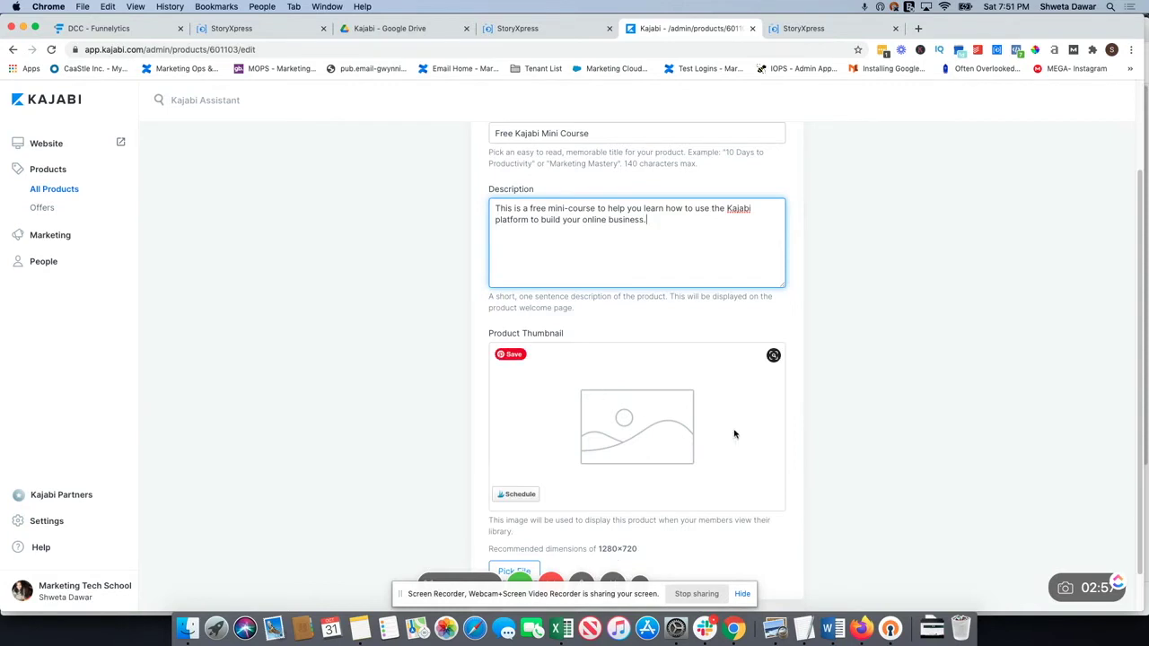
scroll(646, 441, down, 1)
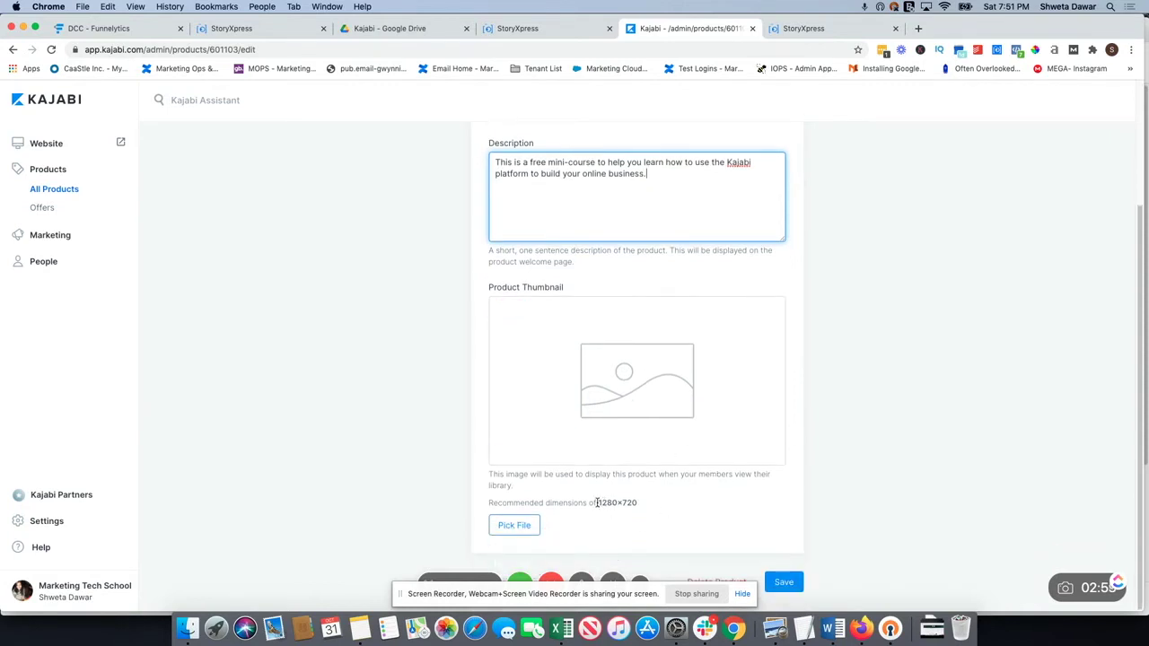
drag(597, 503, 667, 508)
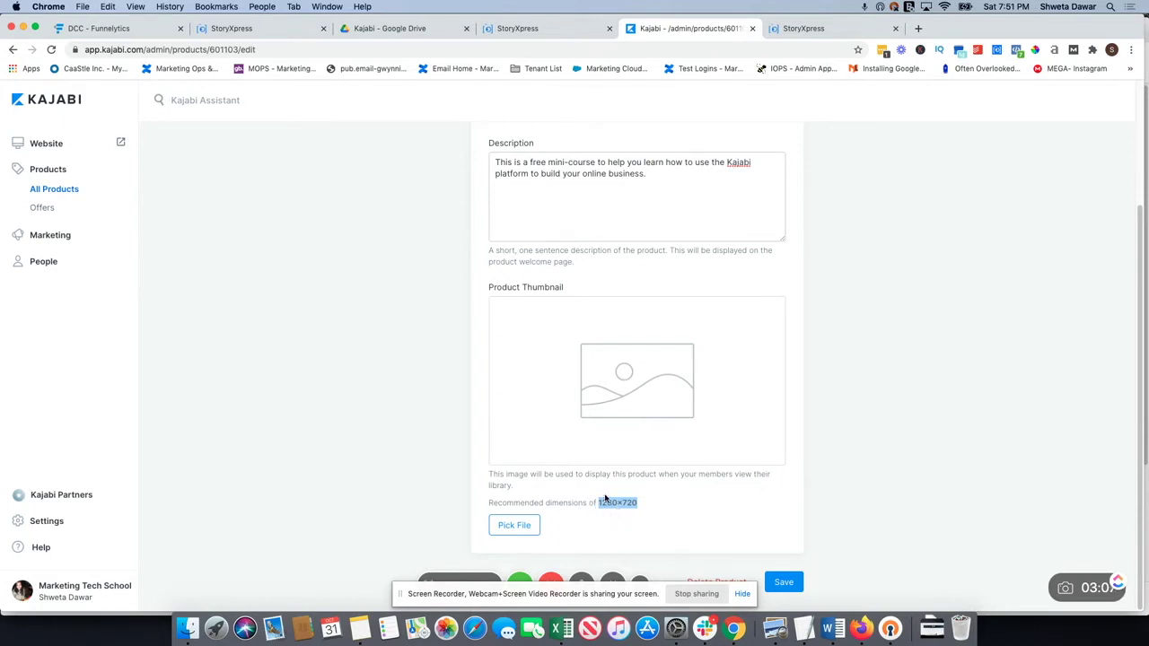
click(784, 583)
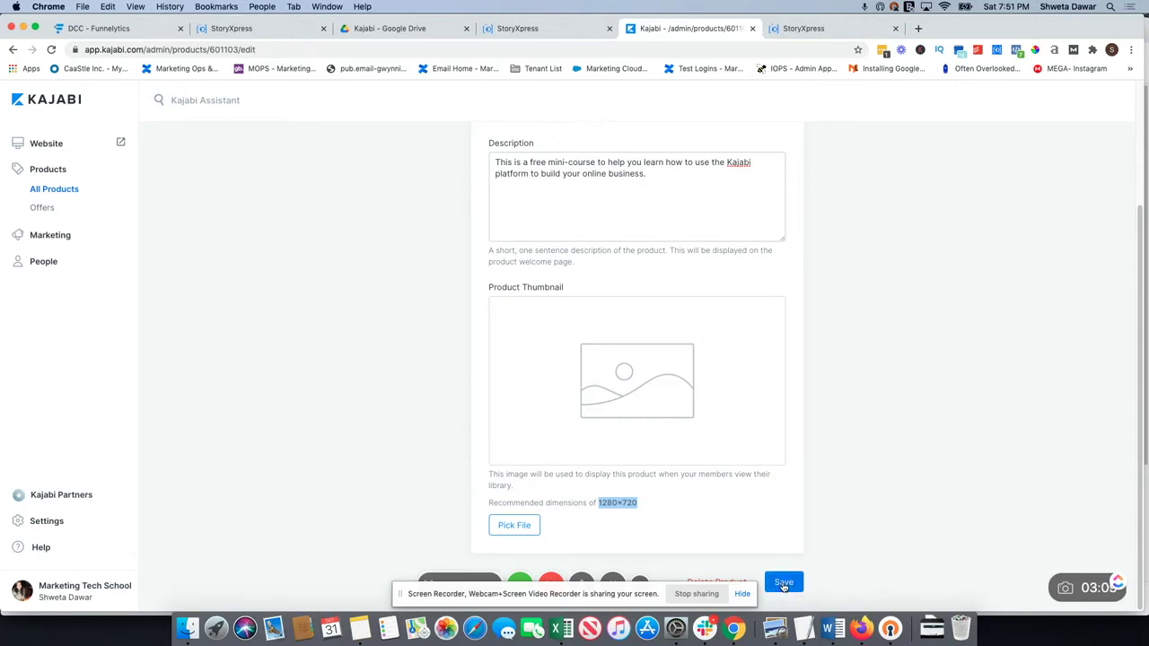
click(514, 525)
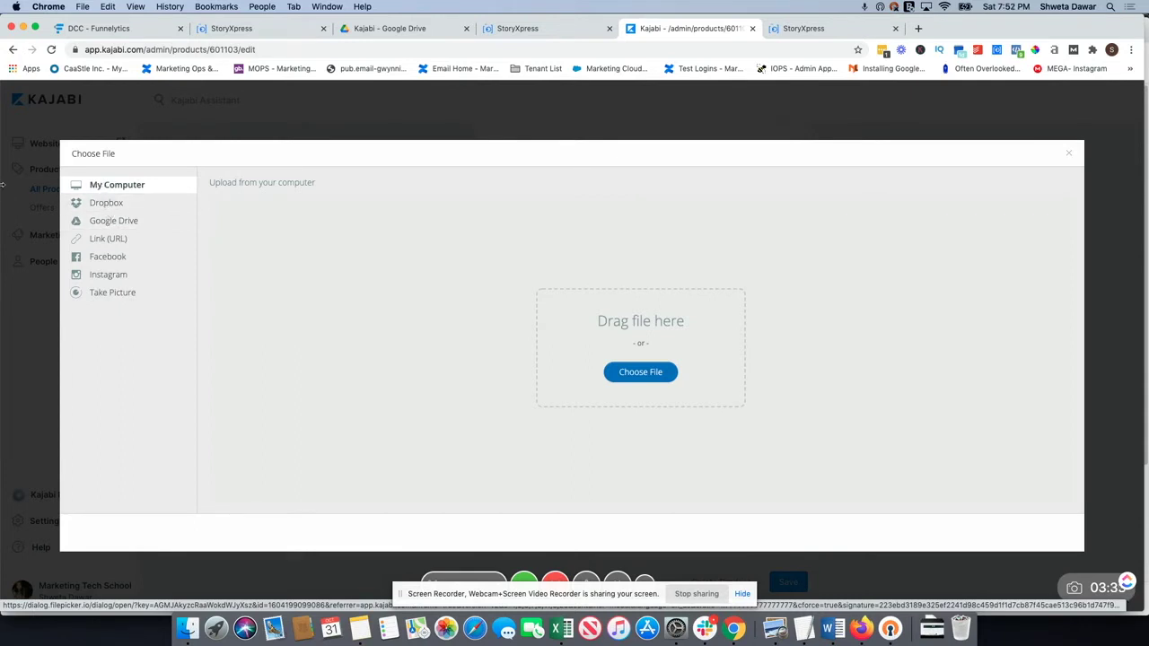
click(1068, 157)
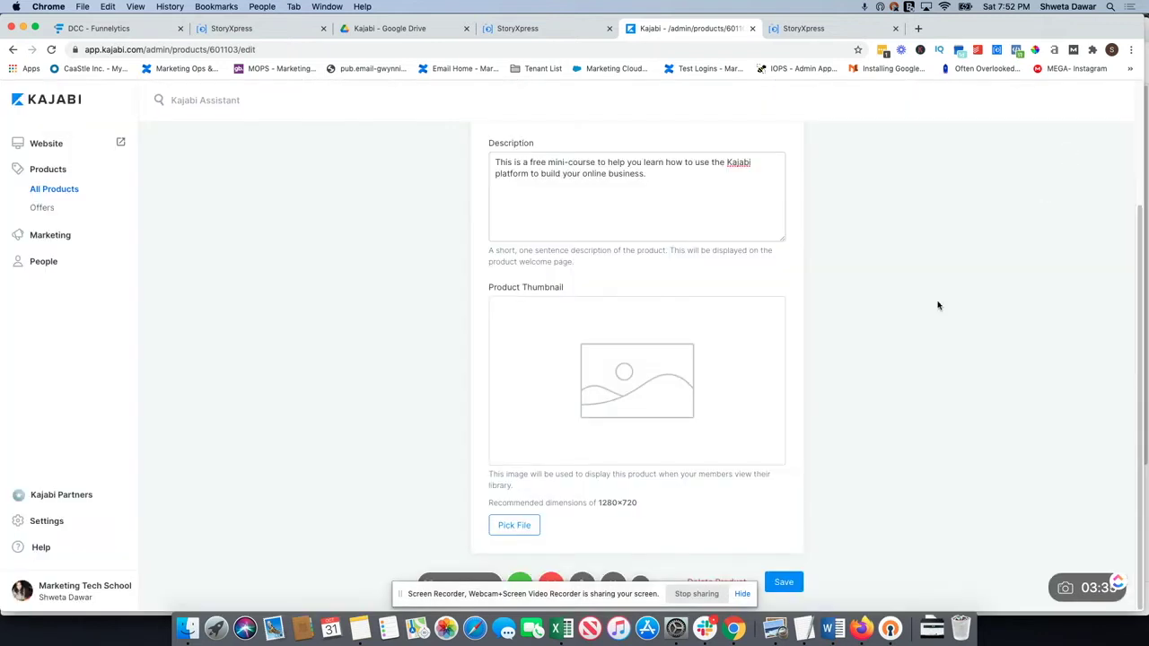
click(788, 583)
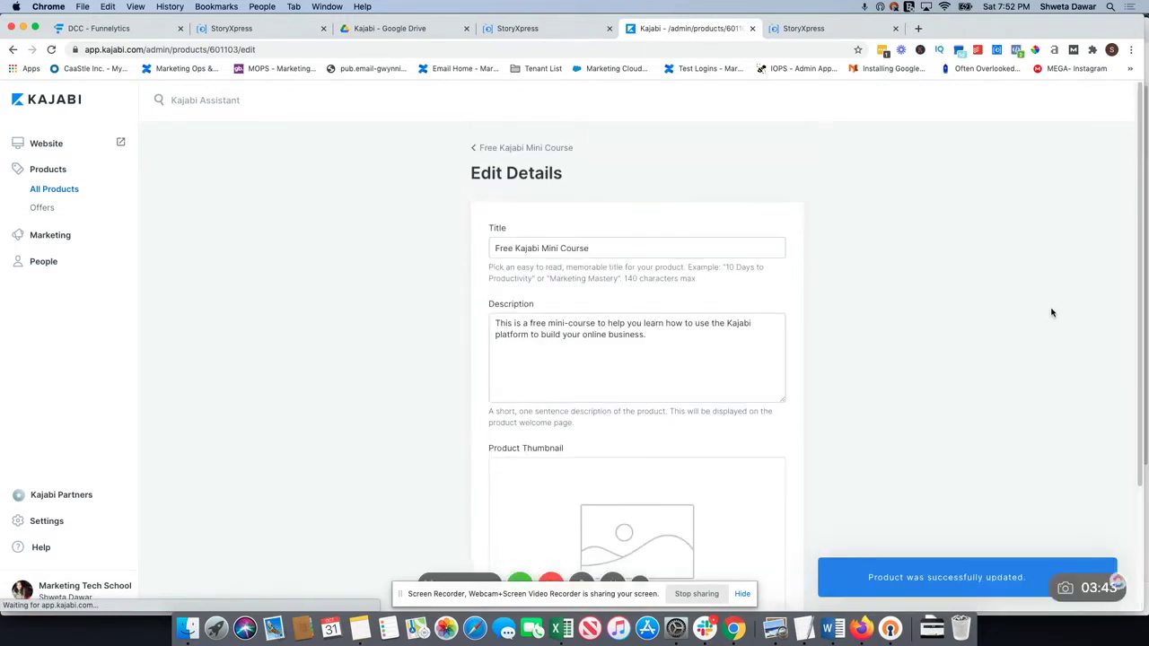
Import the free Momentum theme for the Free Kajabi Mini Course product from the theme gallery
click(474, 149)
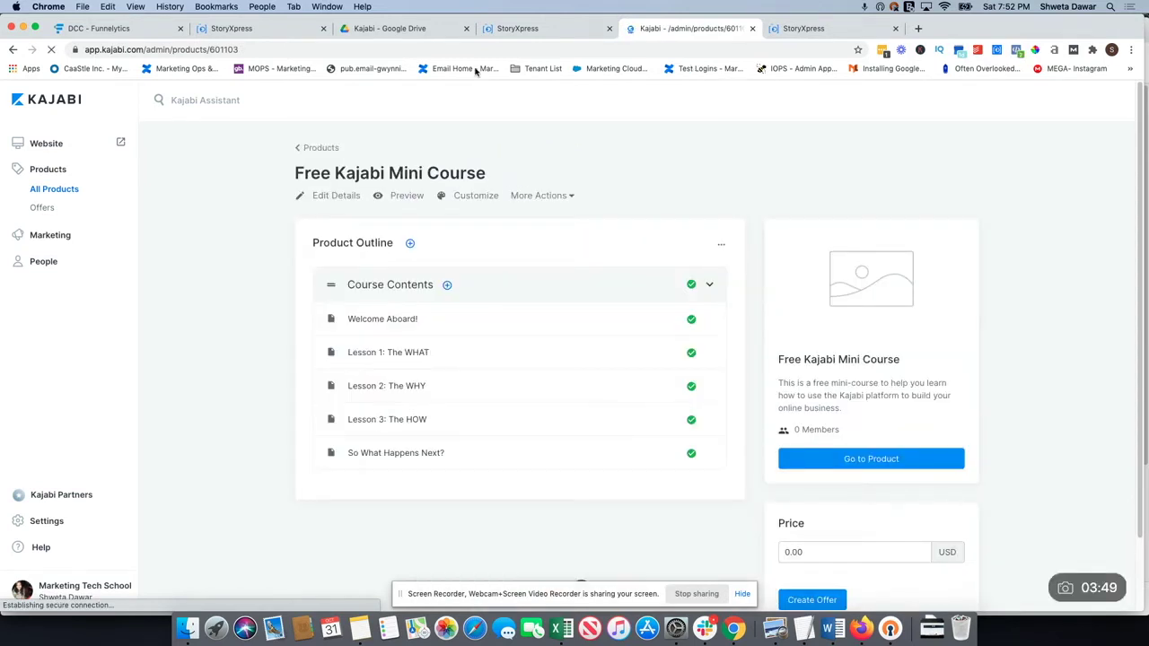
click(476, 196)
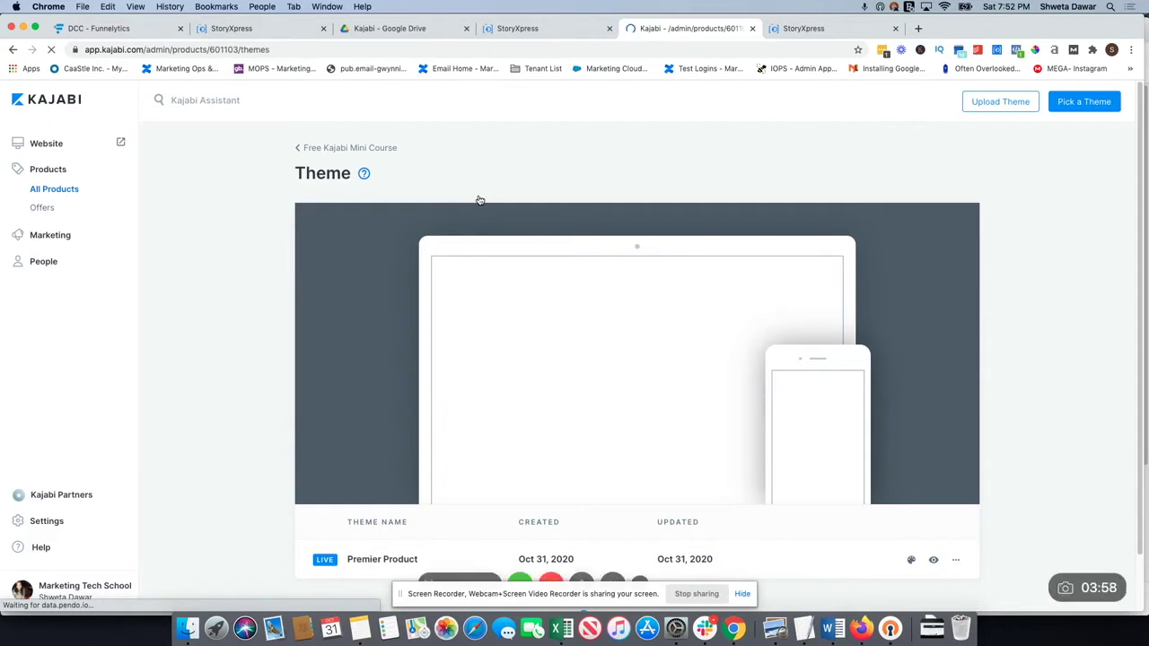
scroll(480, 215, down, 1)
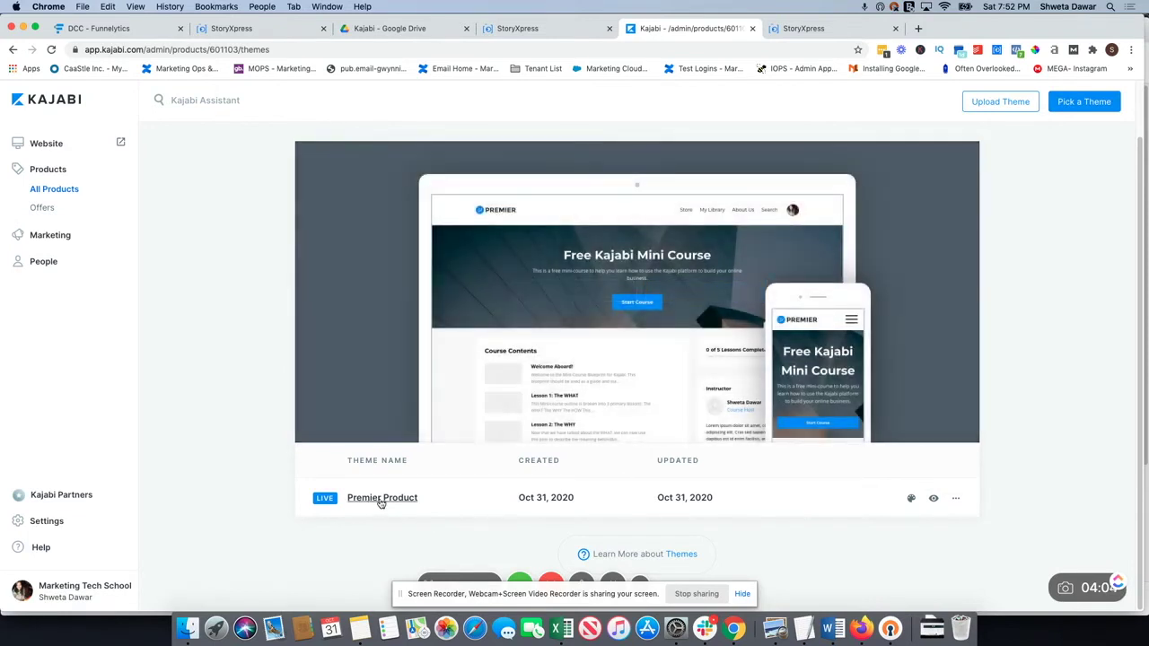
scroll(725, 335, up, 1)
scroll(725, 335, up, 1)
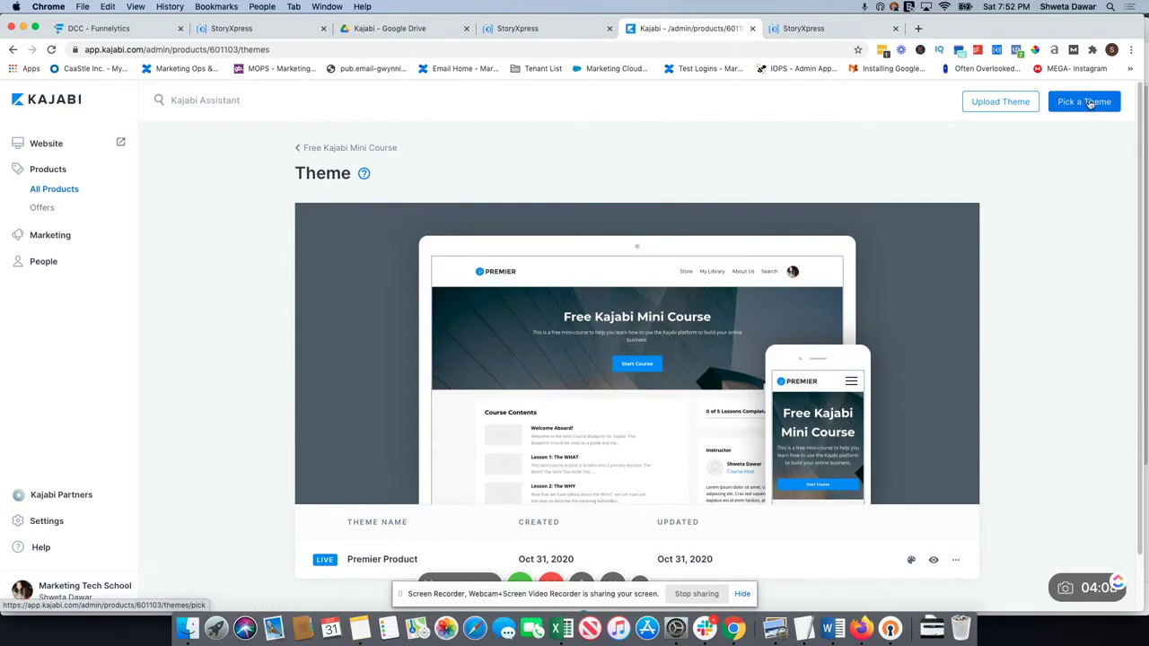
click(1090, 104)
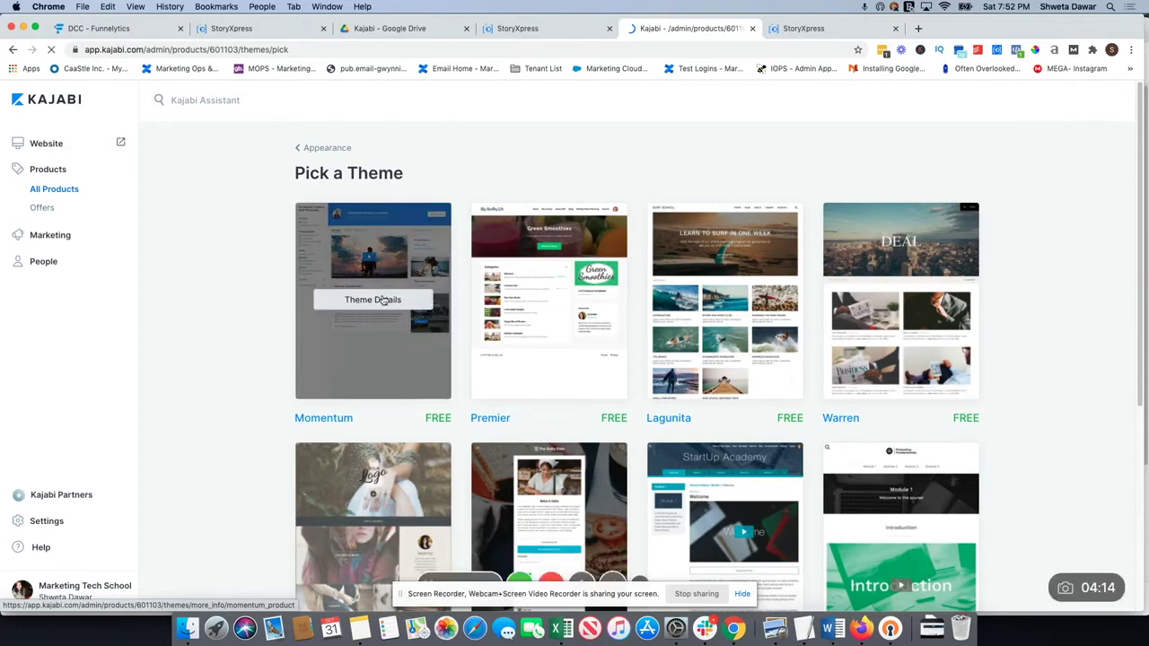
click(372, 355)
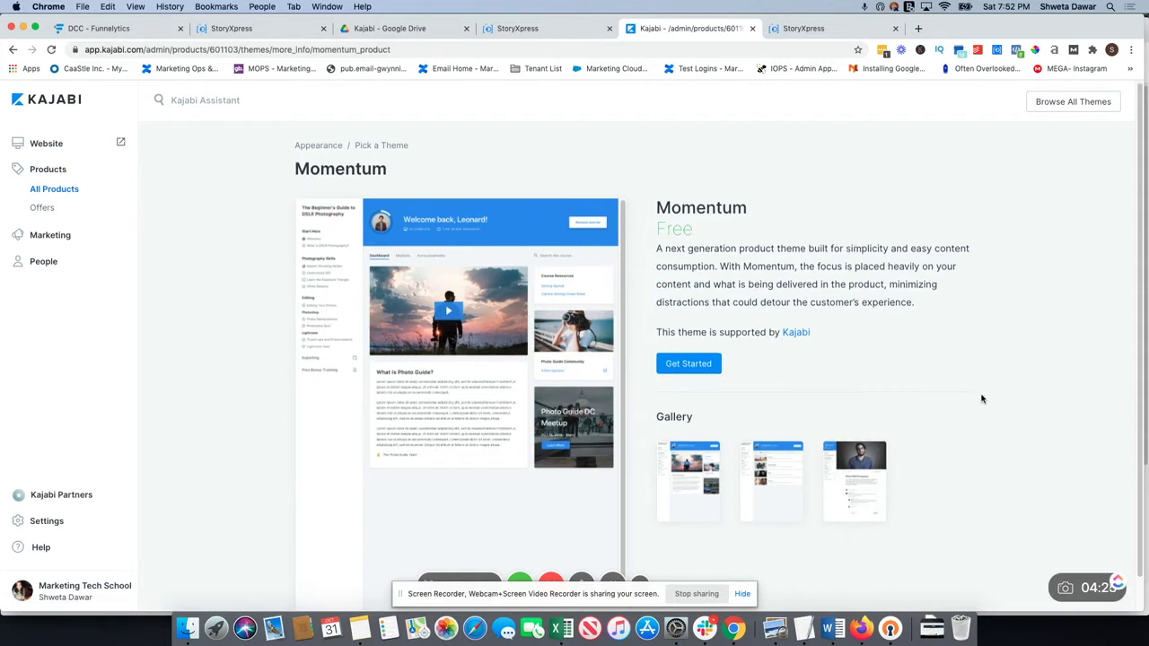
scroll(982, 399, down, 1)
click(689, 329)
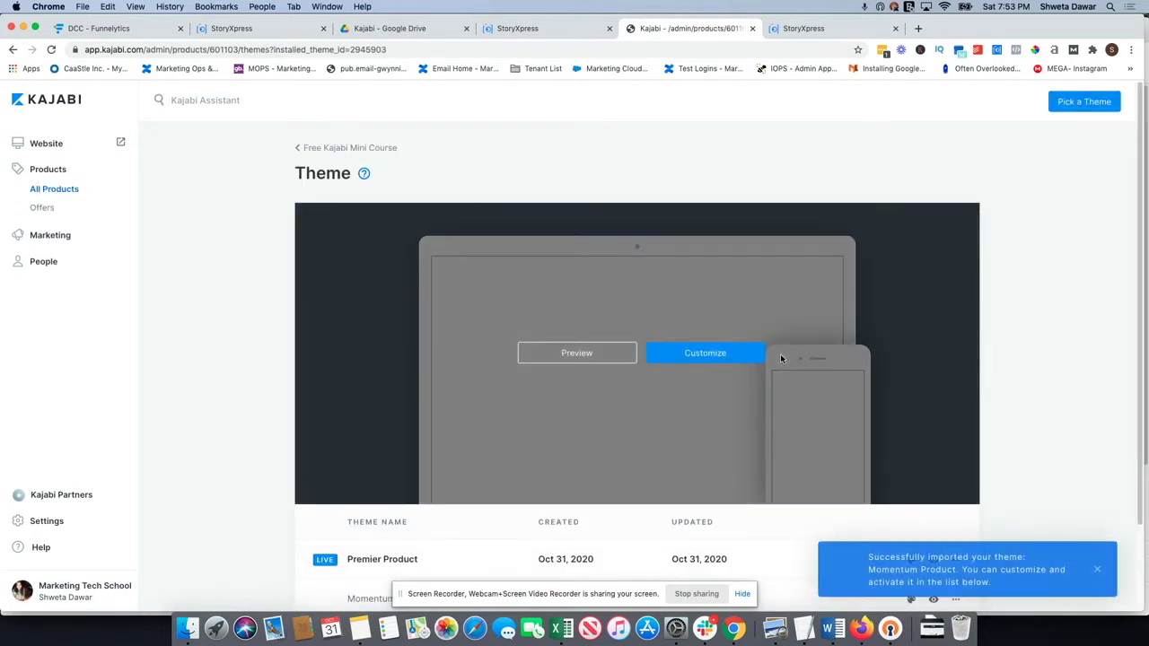
Make the Momentum Product theme live and return to the product's outline
scroll(673, 377, down, 3)
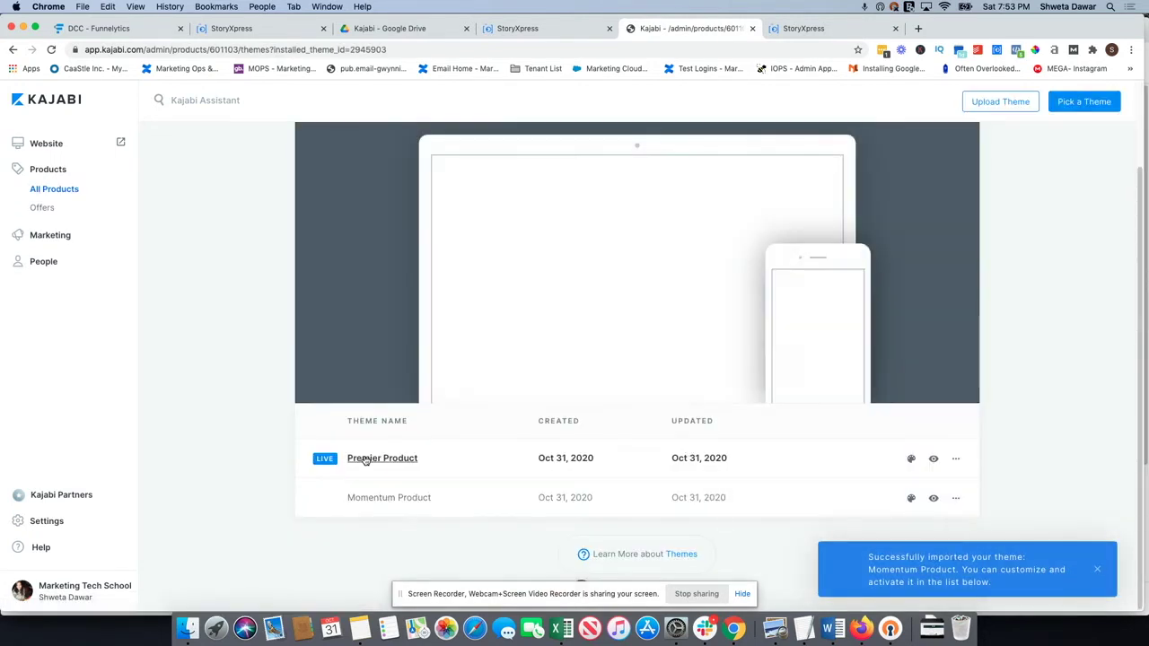
click(956, 499)
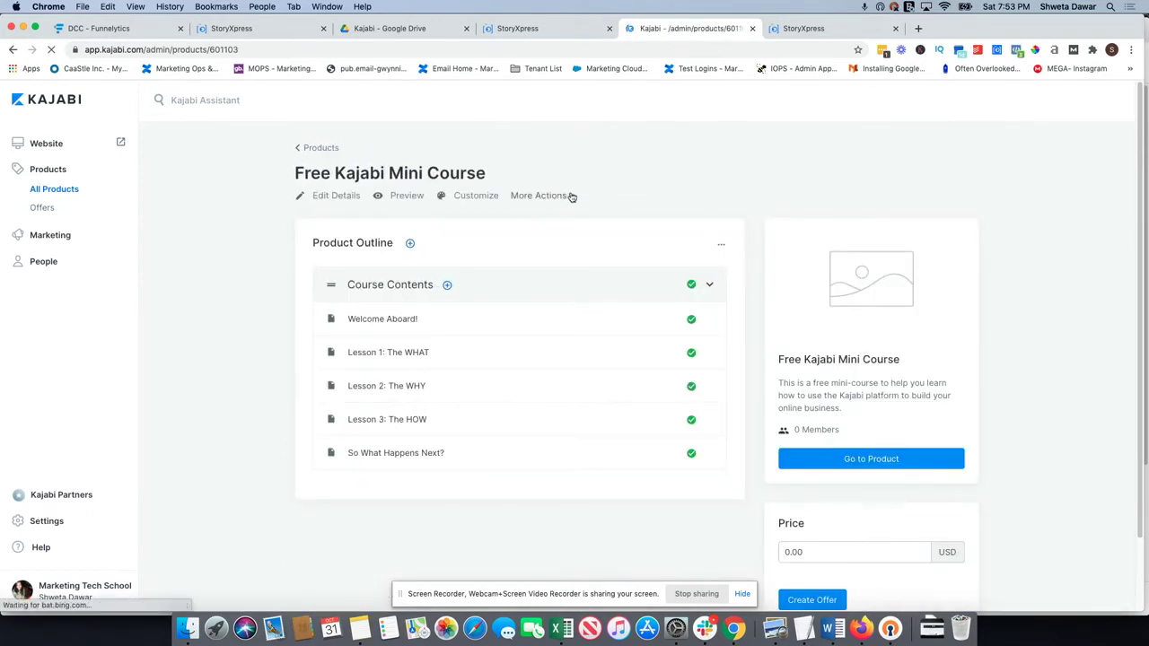
click(710, 285)
click(710, 285)
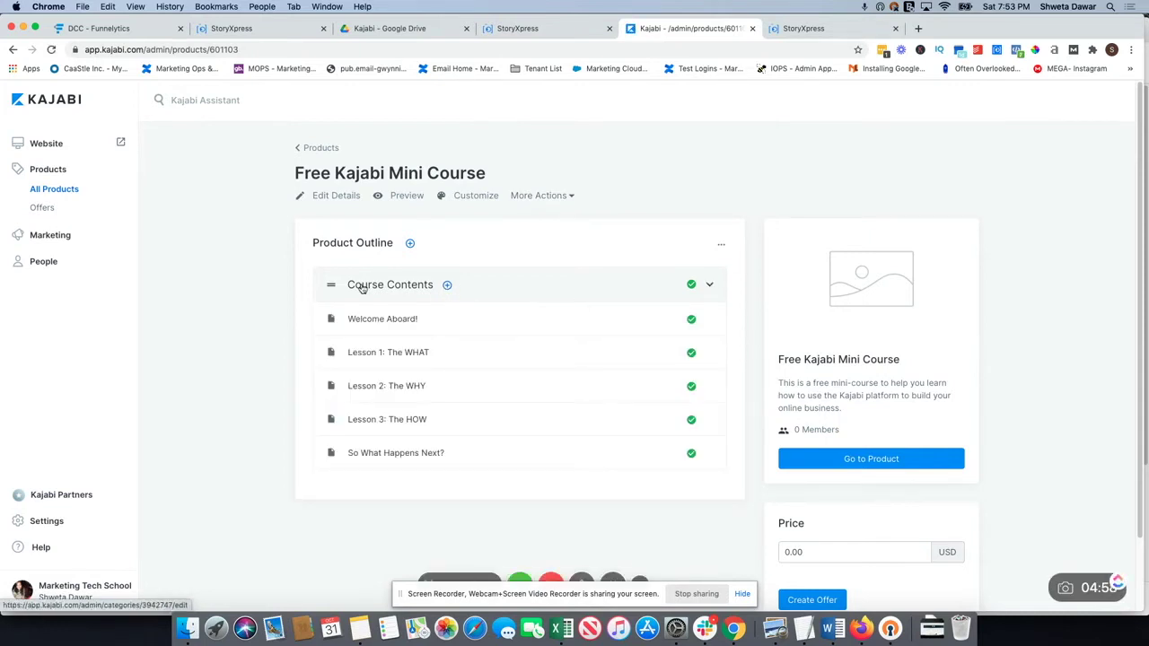
Open the live Momentum Product theme for customization
click(459, 199)
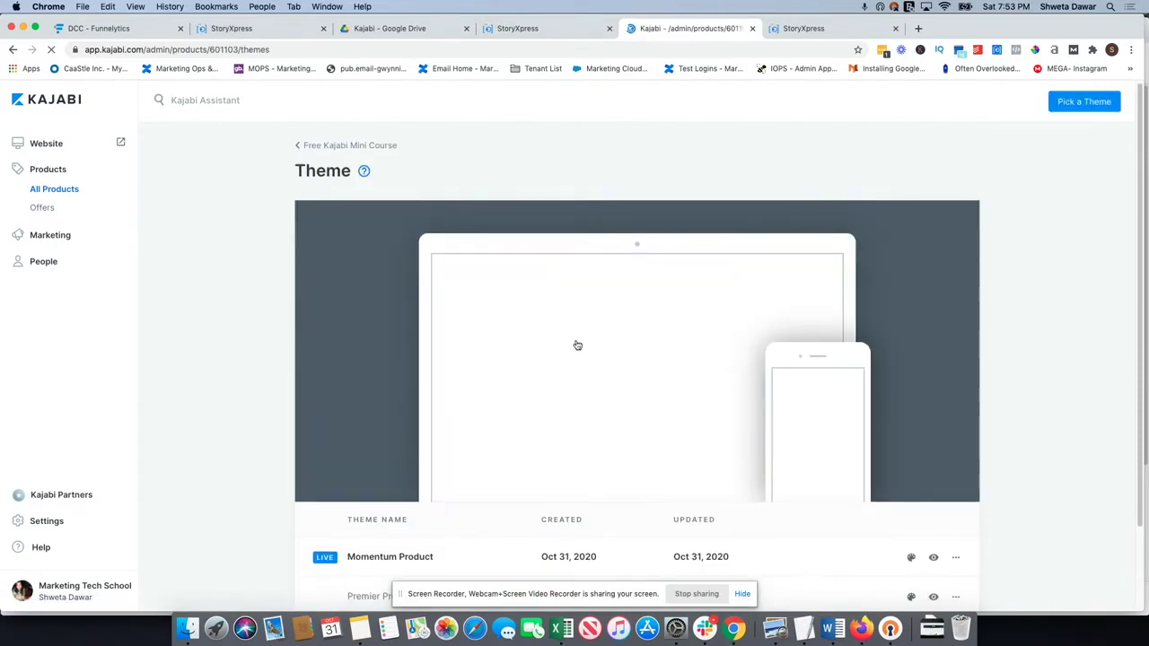
scroll(574, 343, down, 3)
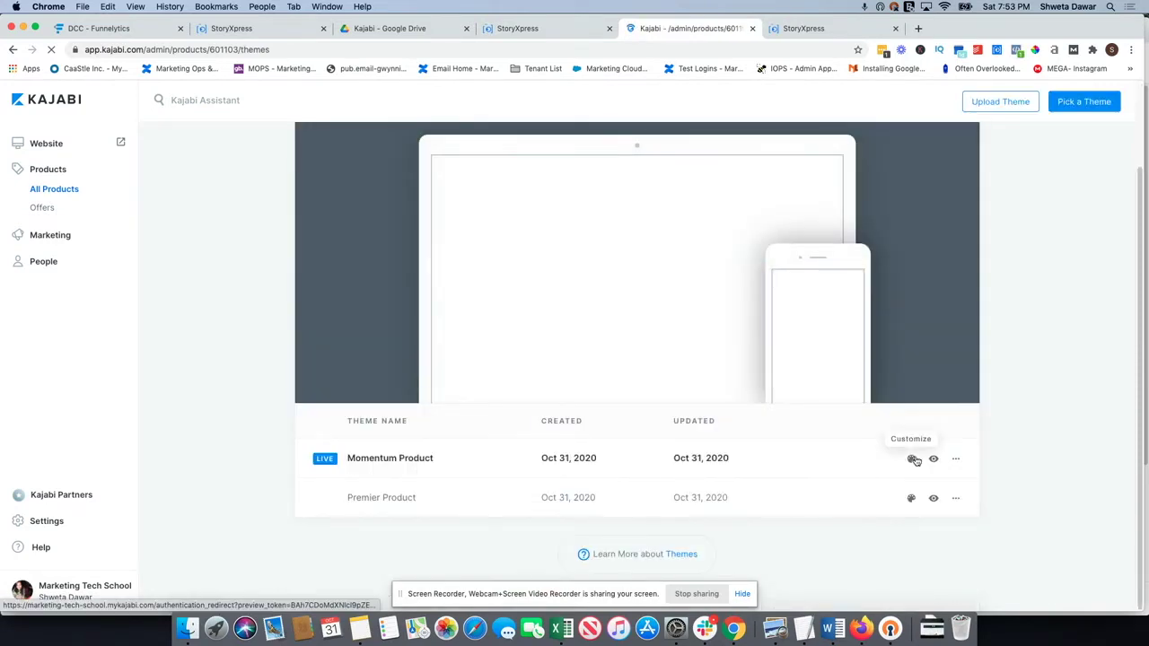
click(914, 460)
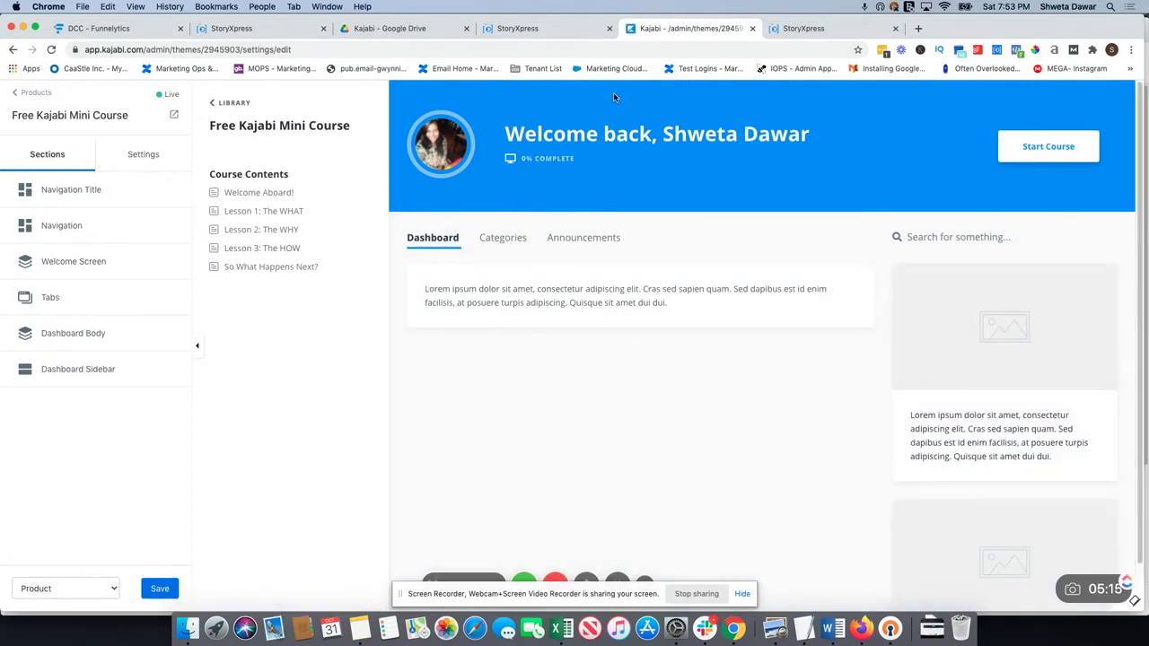
Examine the first sidebar card's image, link and content settings without changing them
click(1011, 341)
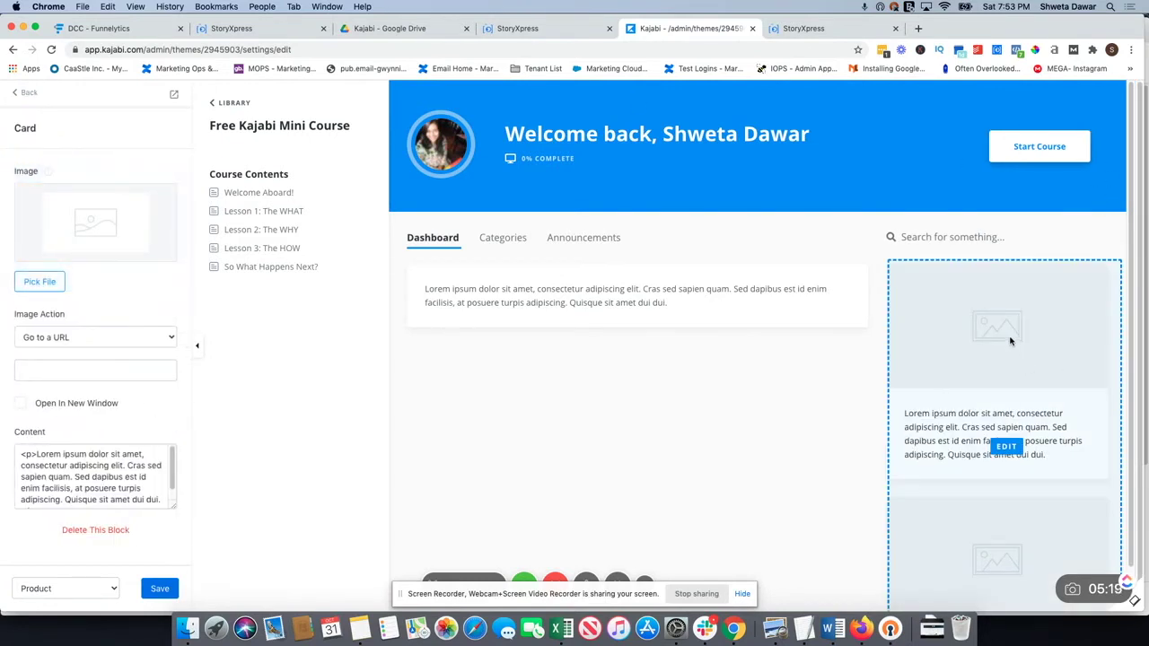
scroll(1010, 346, down, 1)
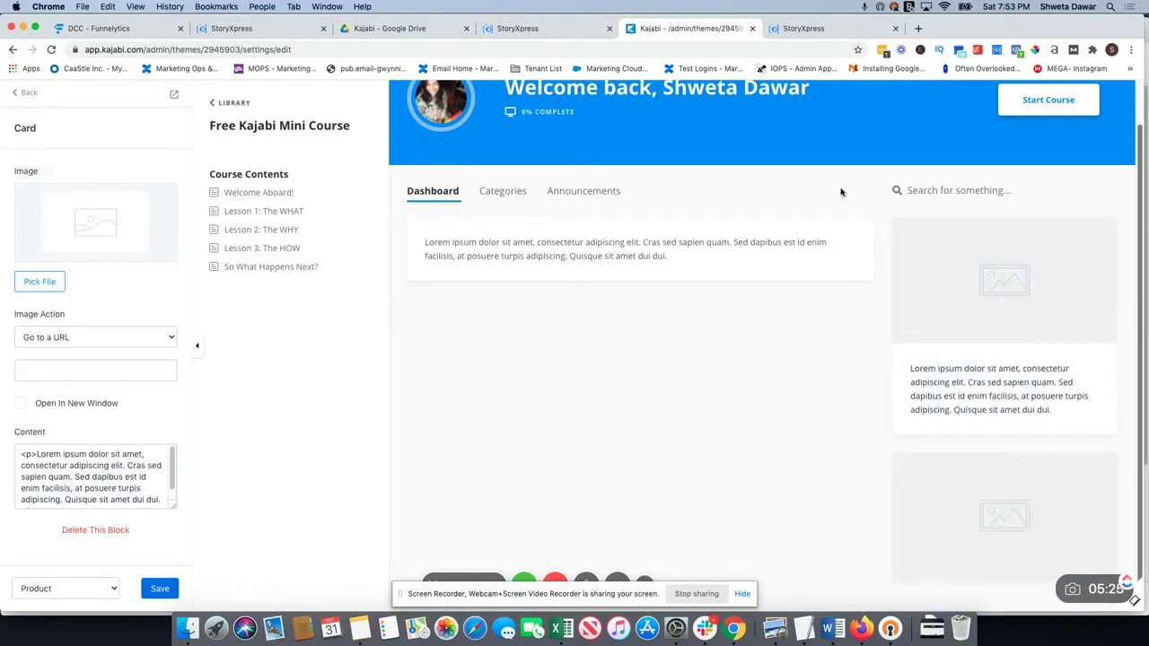
double_click(977, 396)
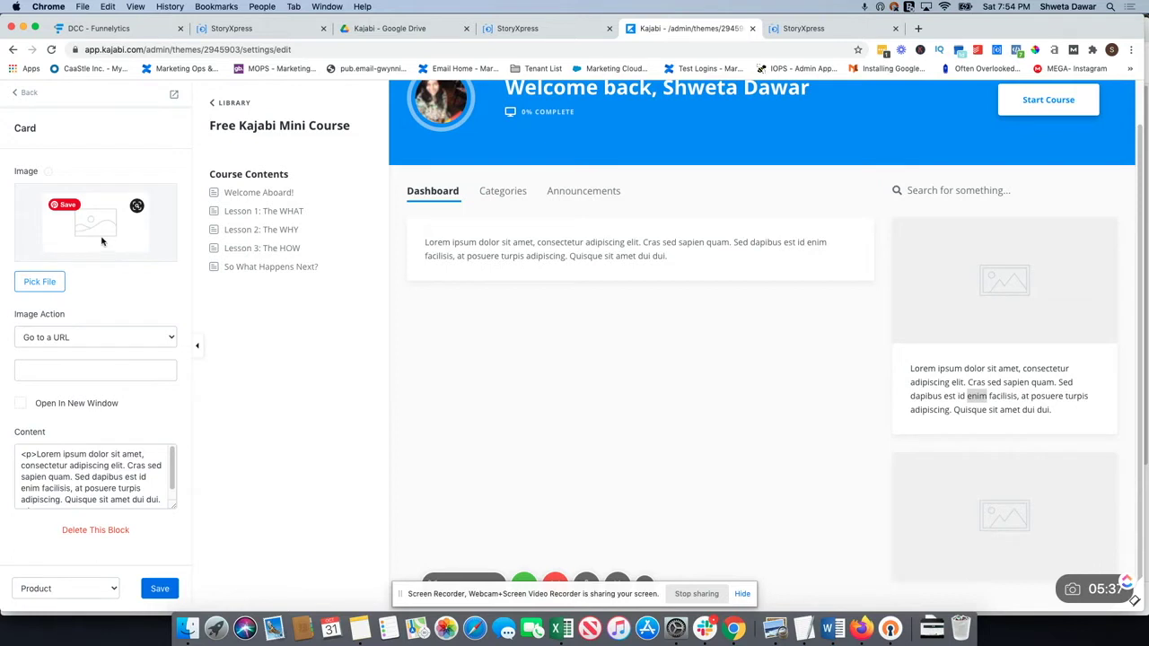
click(67, 370)
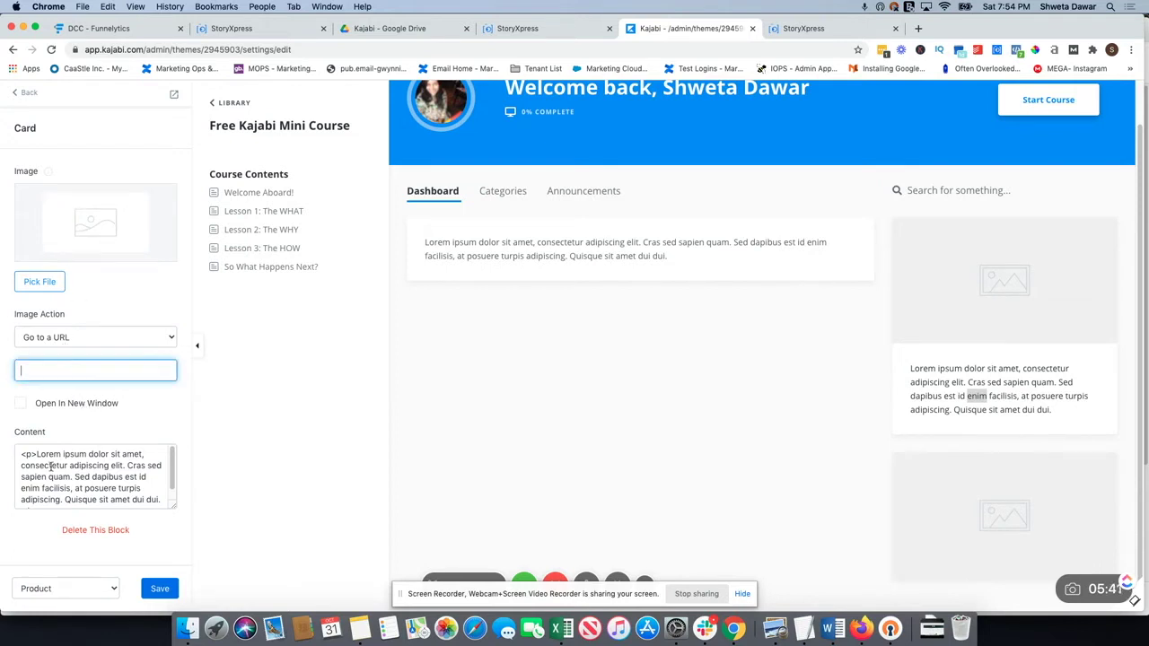
drag(39, 455, 105, 482)
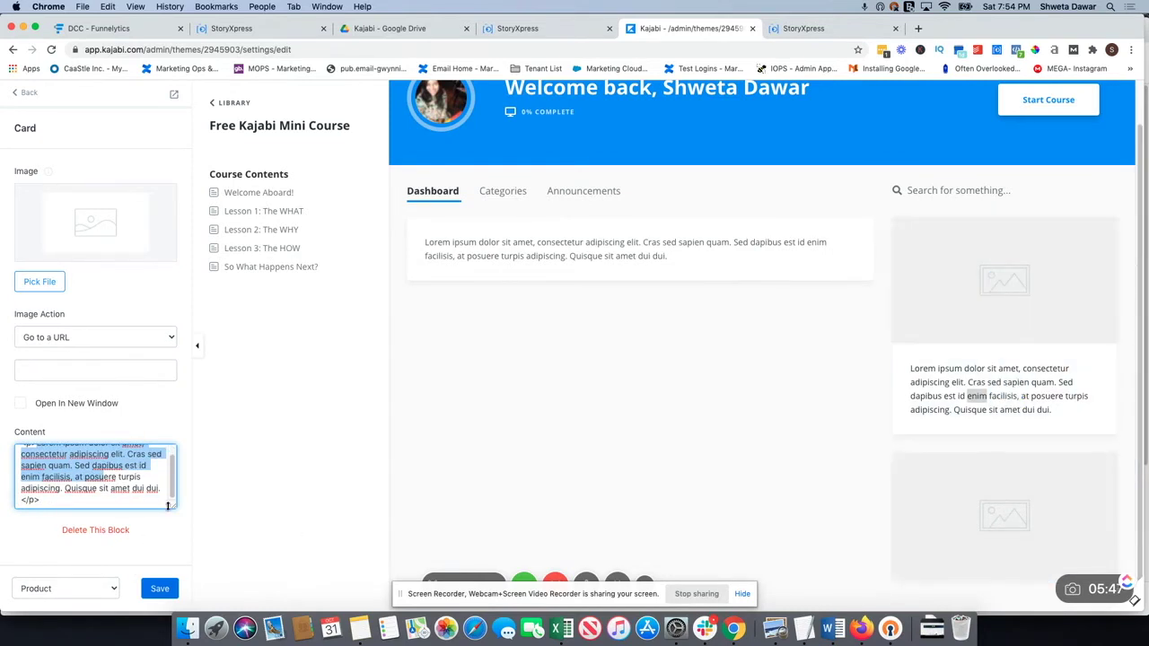
scroll(101, 509, up, 1)
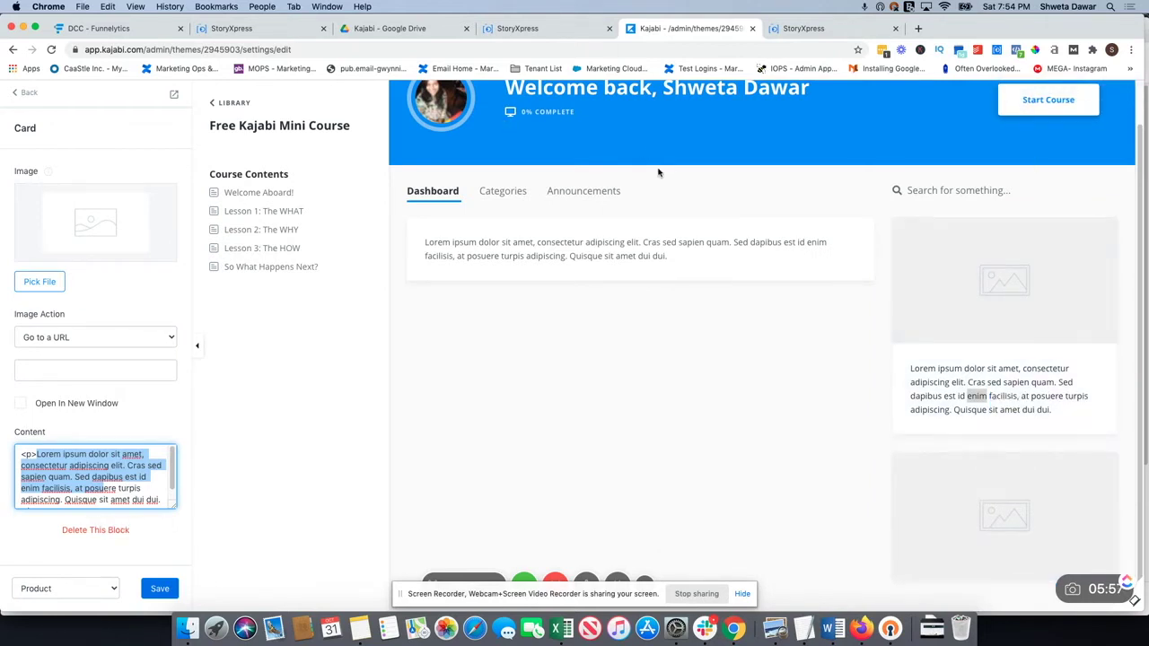
Examine the text settings for the Dashboard, Categories and Announcements tabs
scroll(1026, 422, down, 1)
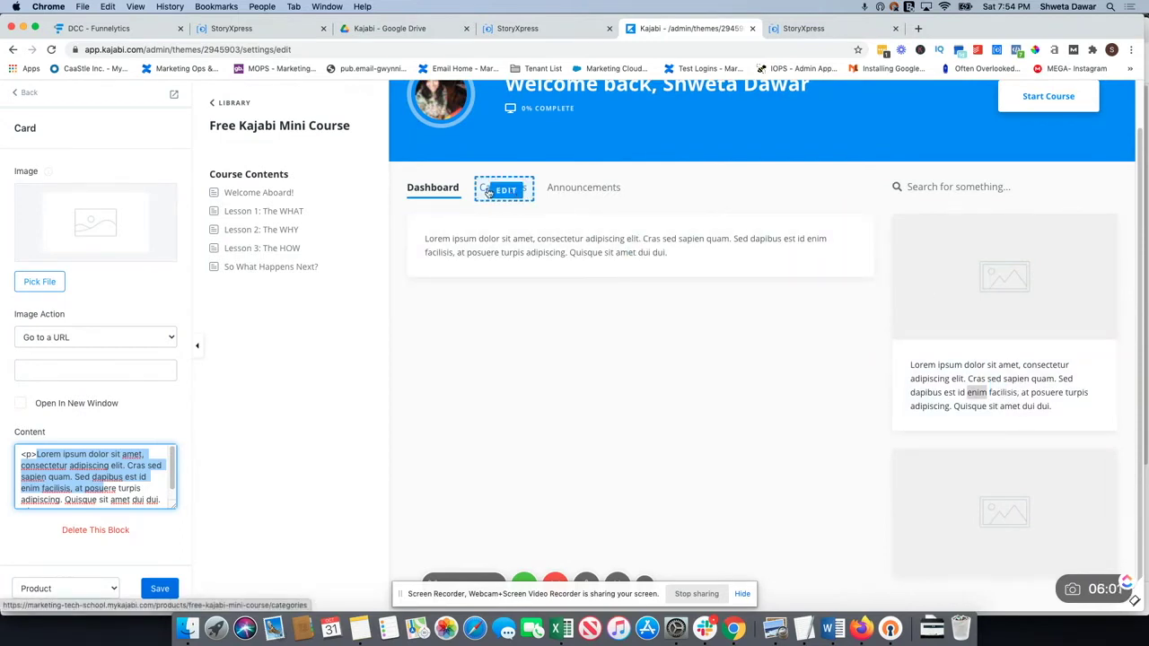
click(413, 190)
click(69, 193)
click(582, 186)
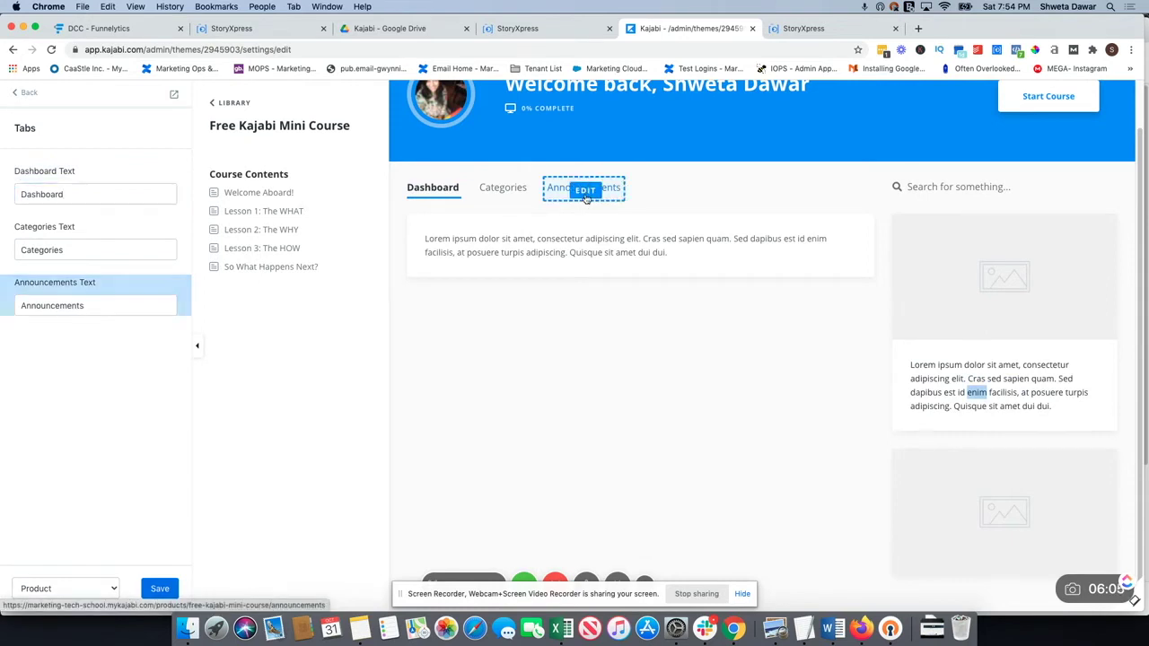
click(86, 307)
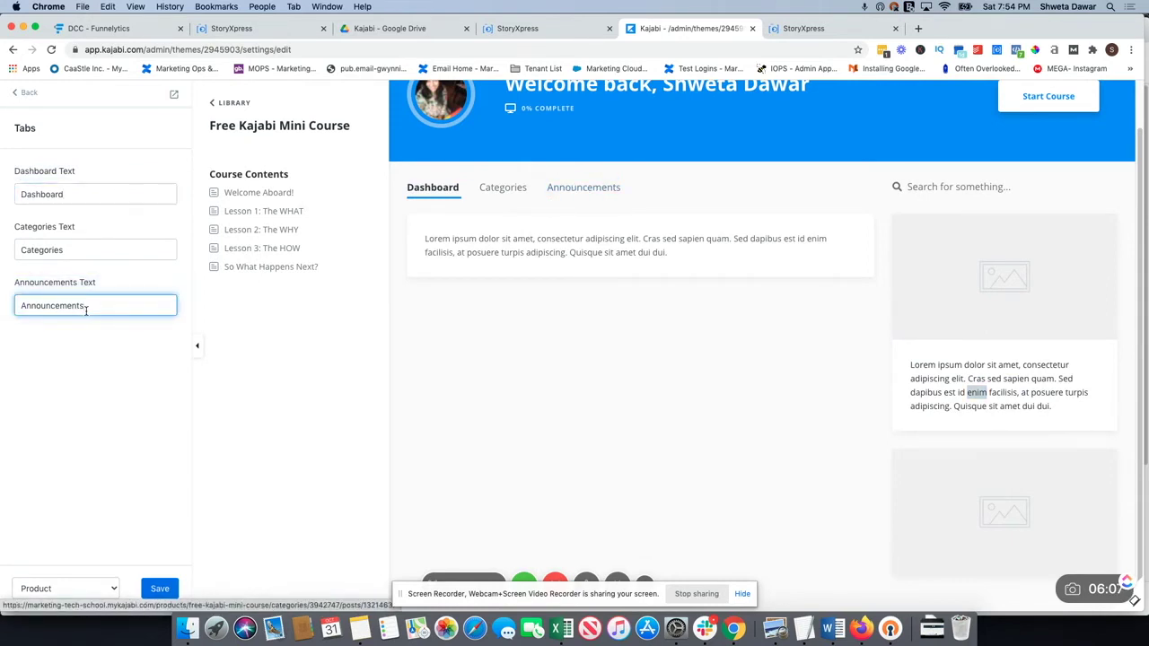
scroll(1052, 211, up, 2)
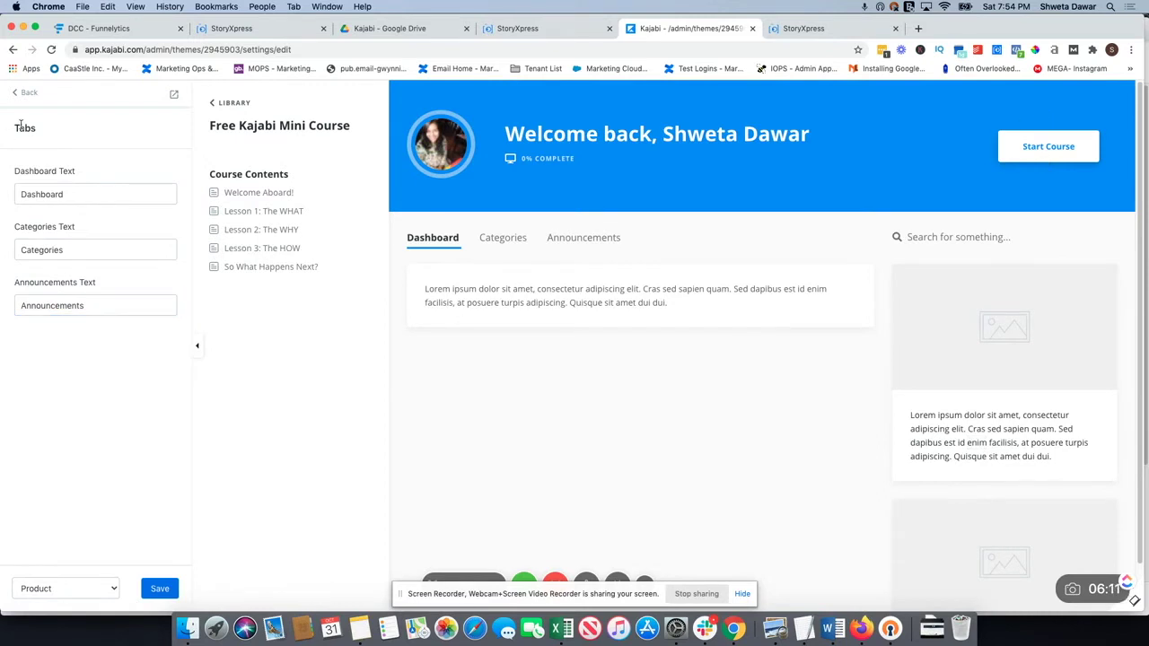
Check the Navigation Title section's back link text setting and return to the section list
click(20, 95)
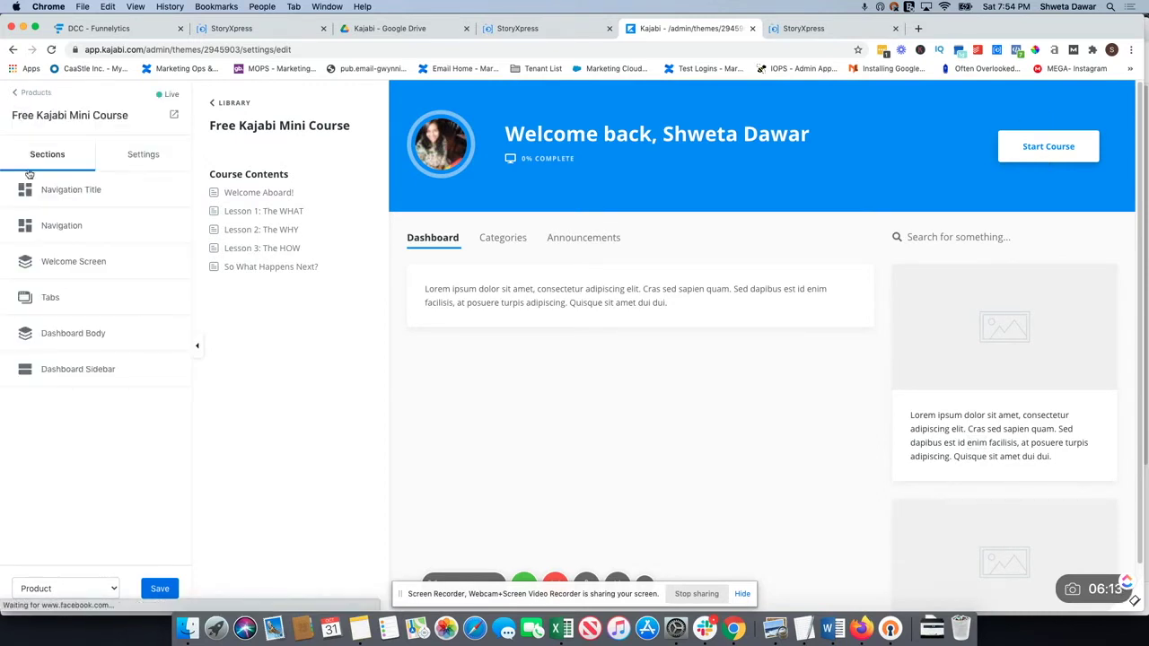
click(65, 194)
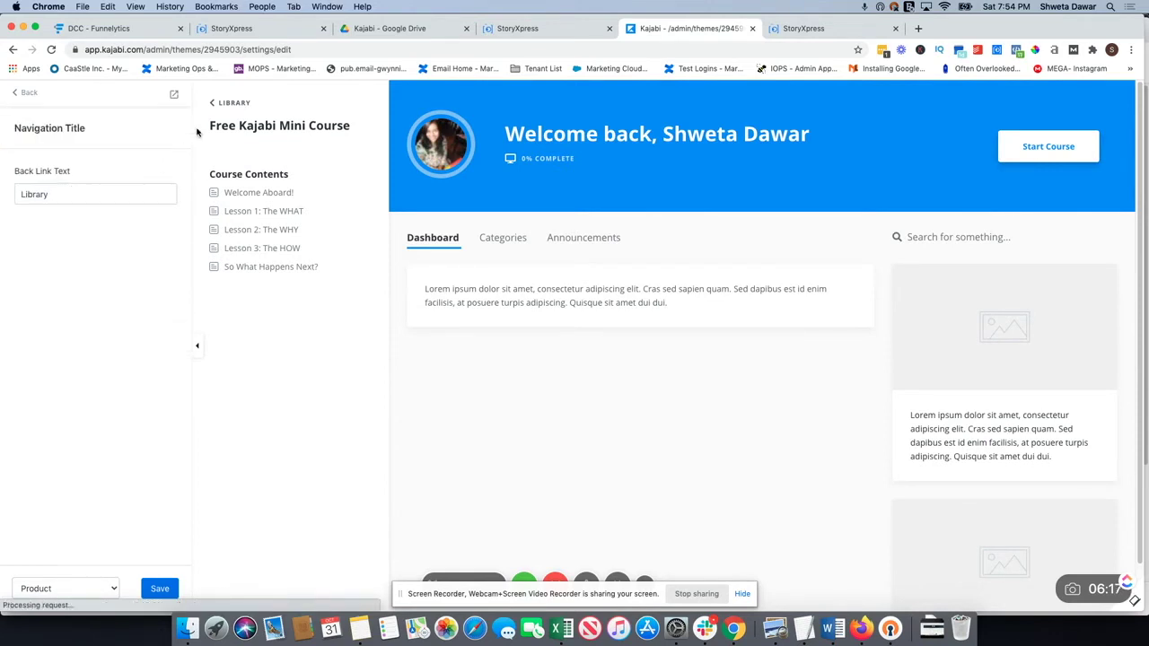
click(22, 93)
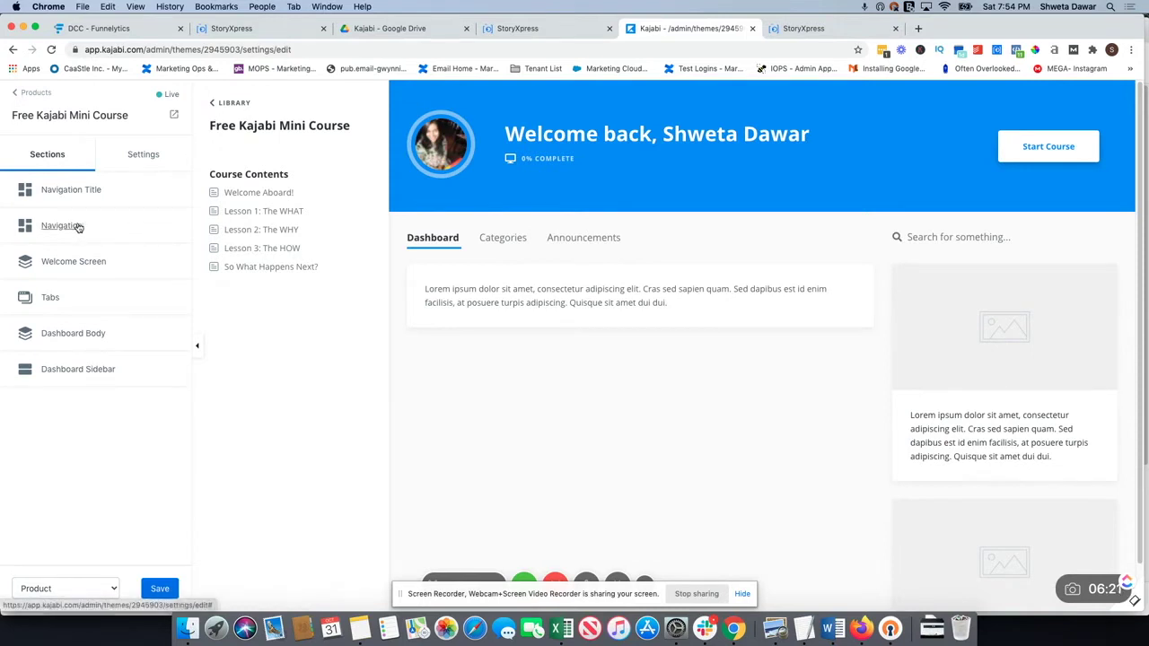
Set the primary color in the theme's color scheme to a custom dark, muted purple
click(142, 157)
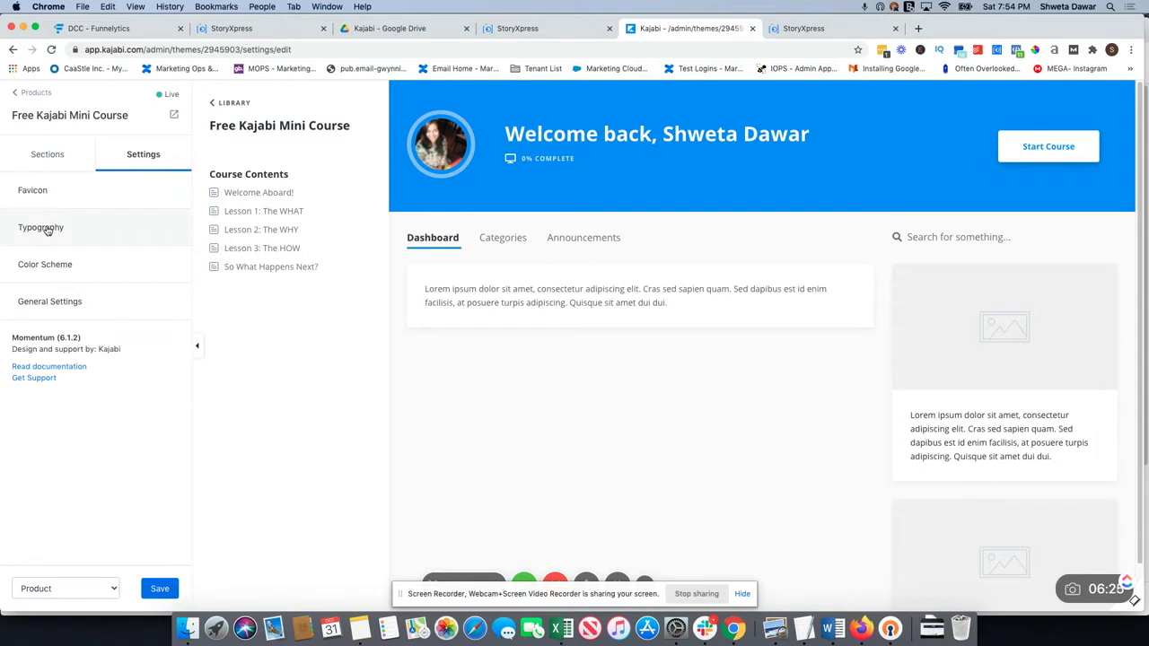
click(49, 269)
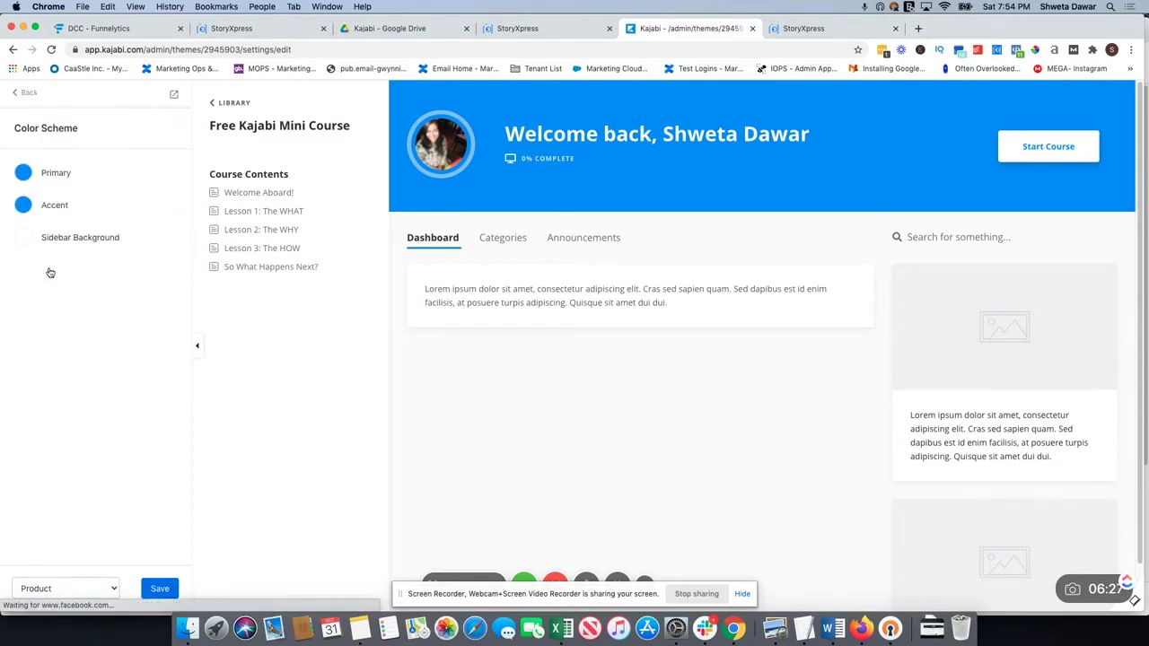
click(24, 174)
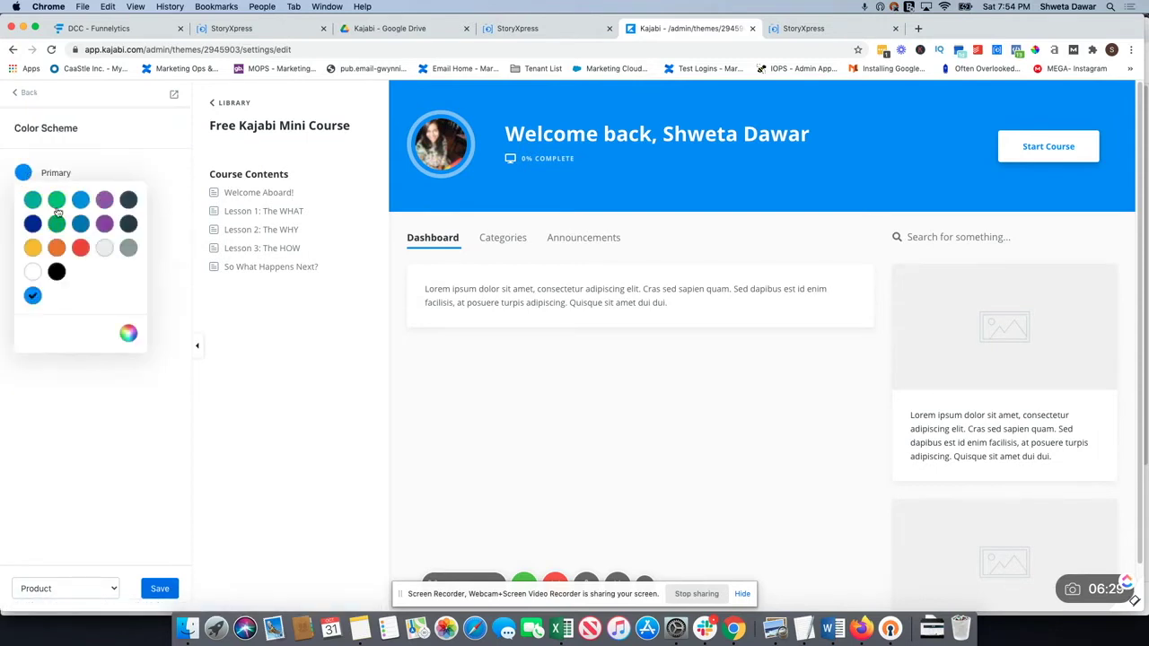
click(103, 225)
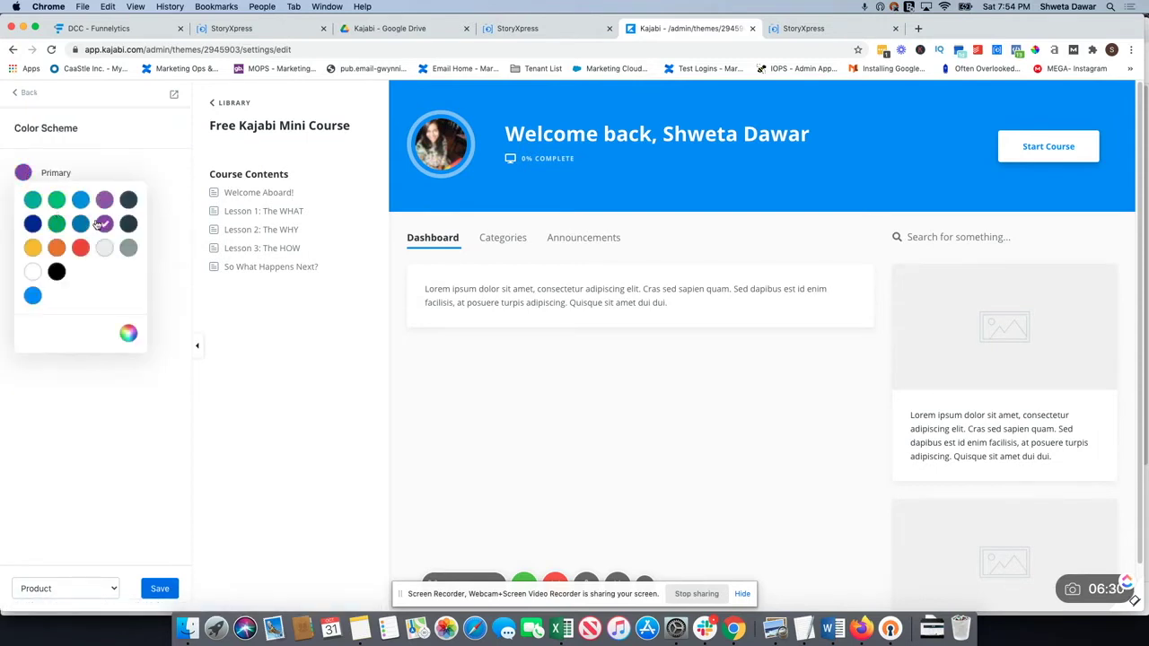
click(128, 334)
mouse_move(230, 281)
mouse_down()
mouse_move(228, 250)
mouse_move(205, 239)
mouse_up()
click(145, 154)
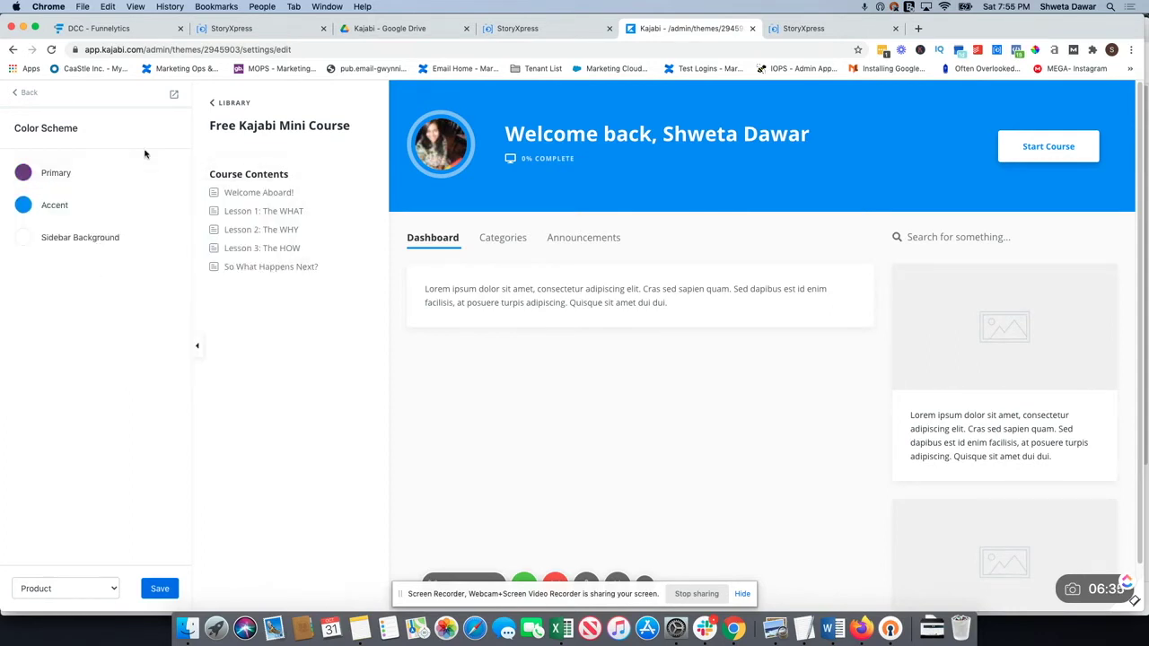
Set the accent color to light gray and the sidebar background to the darker gray swatch
click(23, 206)
click(105, 281)
click(136, 172)
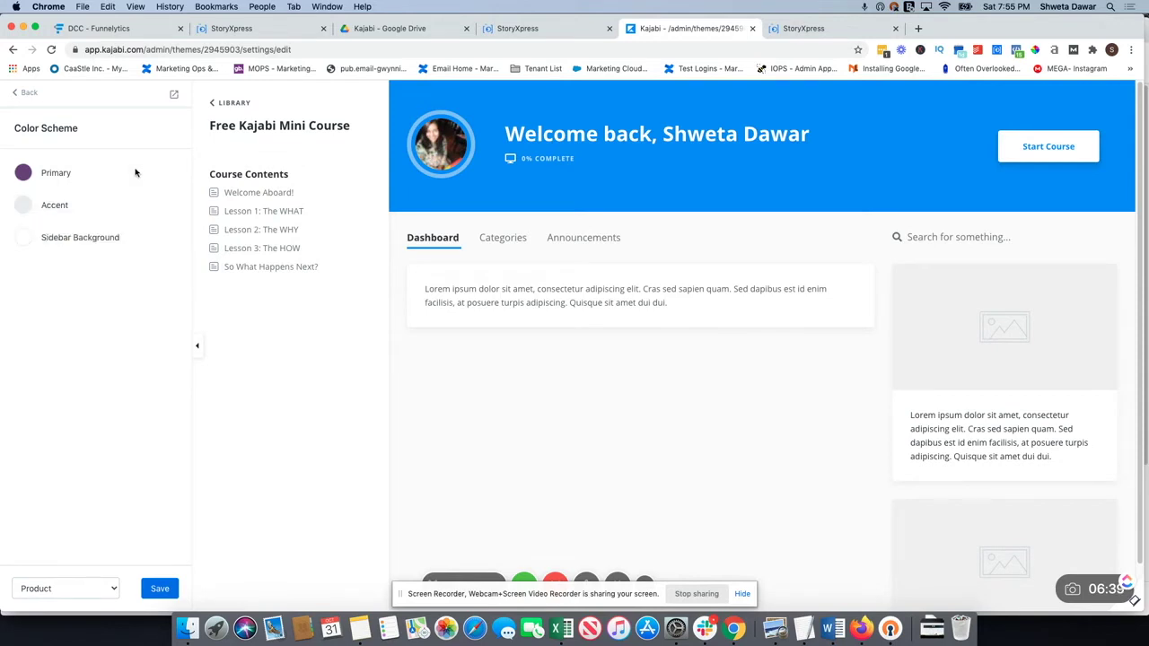
click(23, 237)
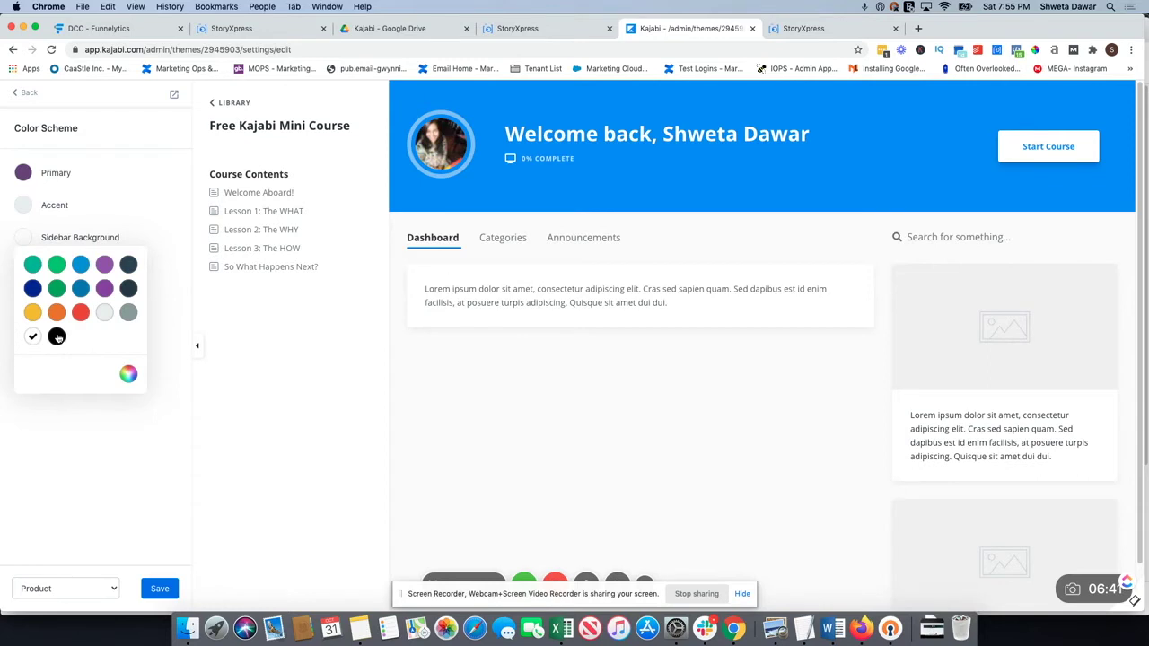
click(121, 314)
click(149, 170)
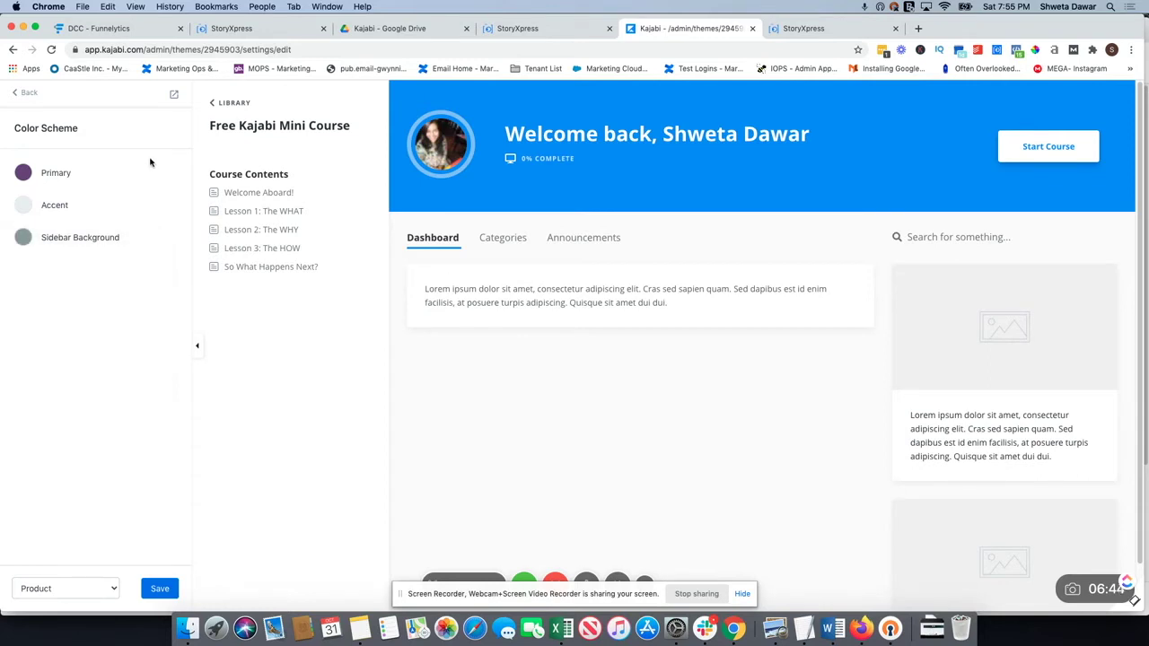
Check the page type choices, keep Product selected, and save the theme's new color scheme
click(102, 588)
click(101, 585)
click(158, 589)
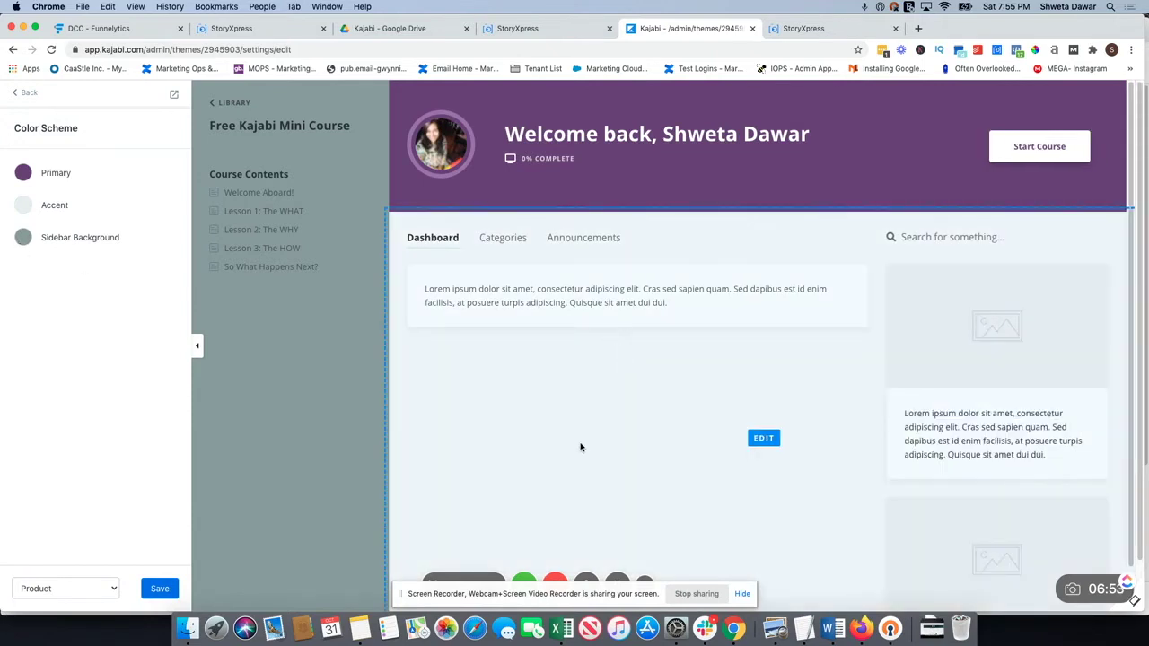
Review the recolored Product page, preview the Categories and Post page types, and save the theme
scroll(580, 428, down, 1)
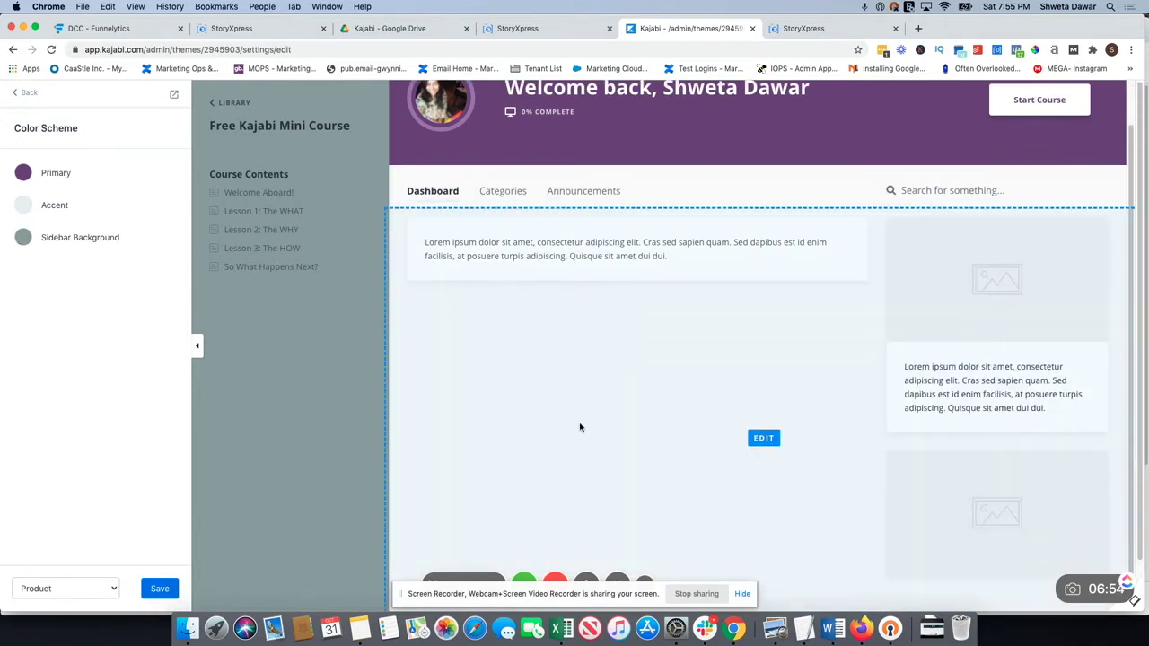
click(91, 594)
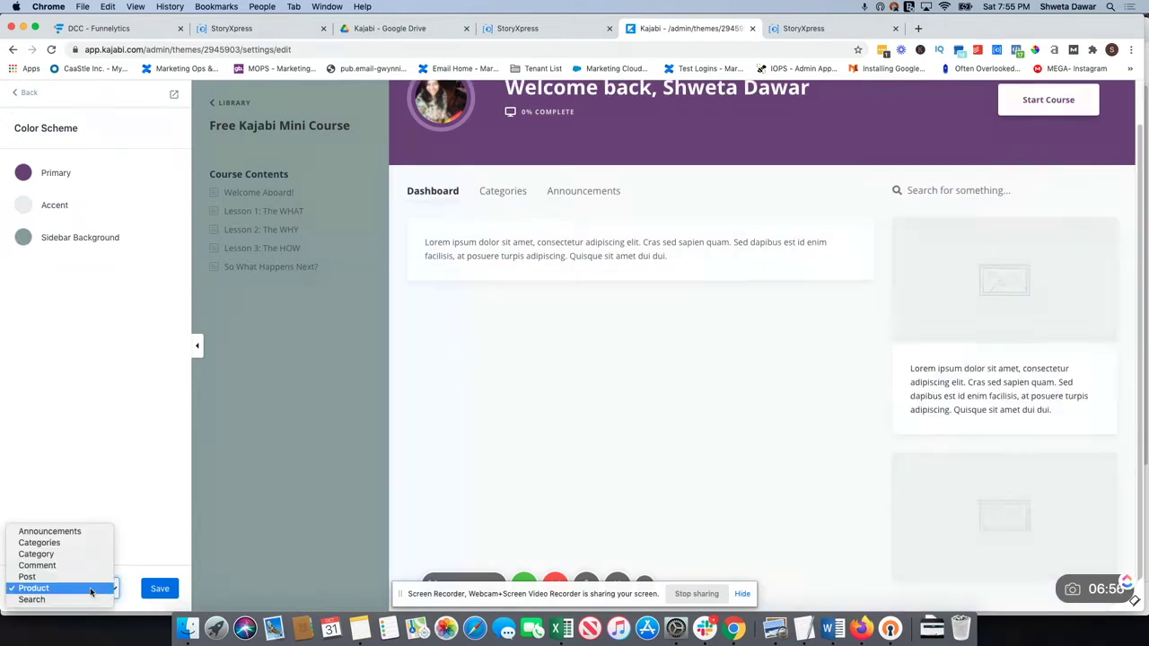
click(57, 543)
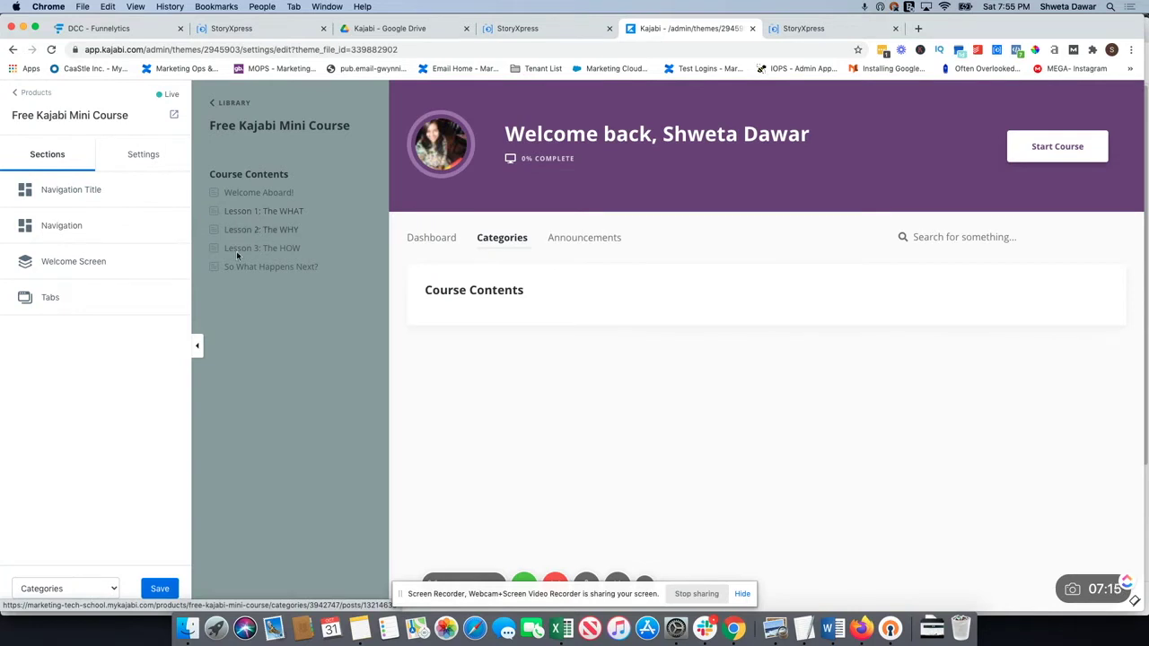
click(71, 588)
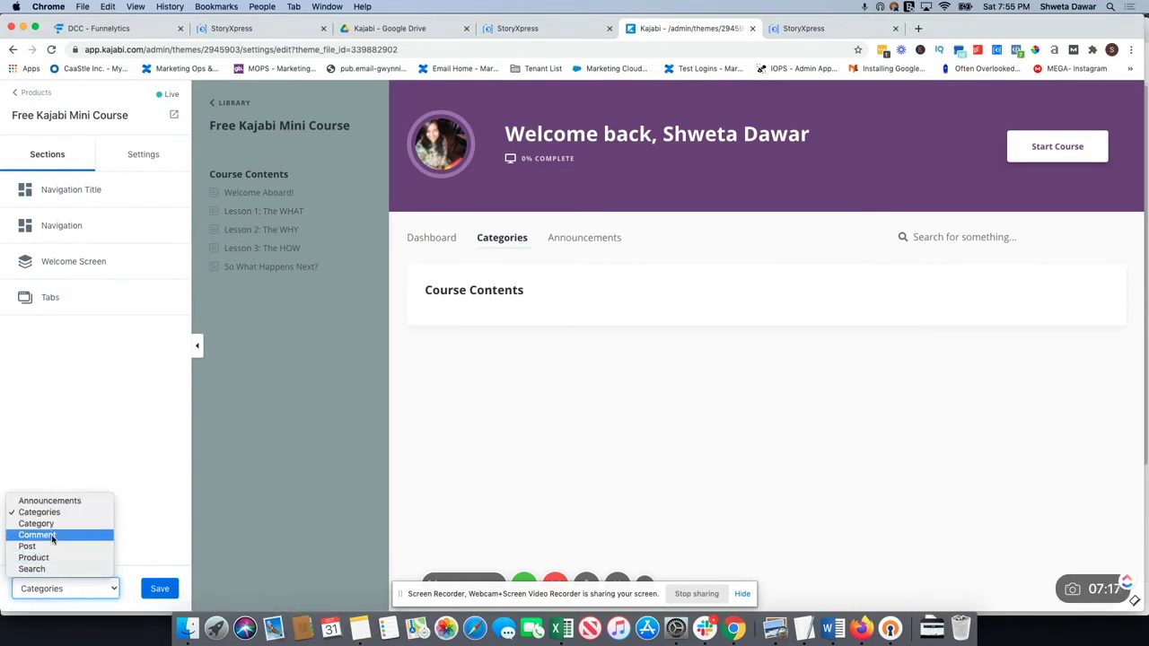
click(48, 547)
click(160, 589)
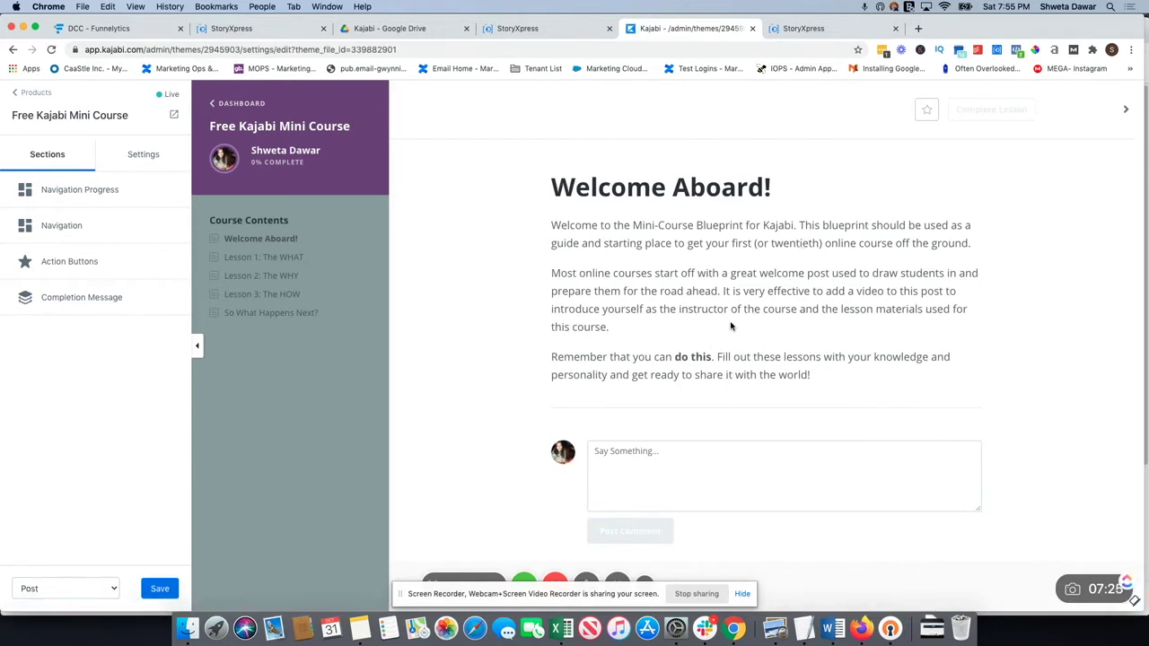
Switch the theme preview to the Category page type, save, and look through its lesson list
click(50, 588)
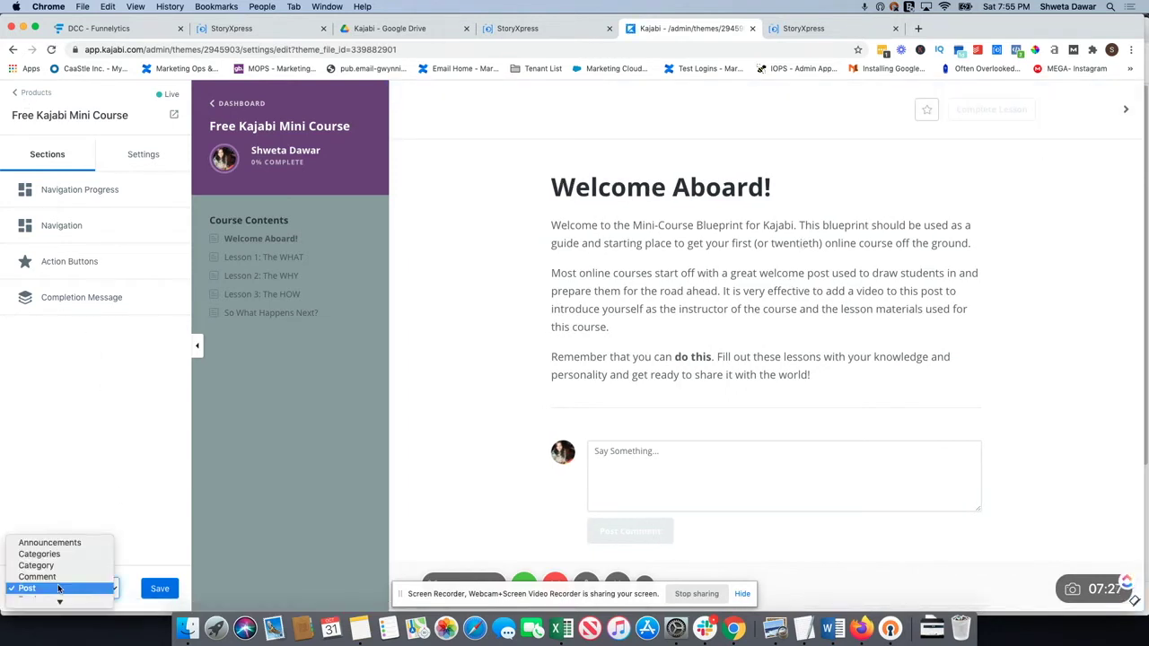
mouse_move(61, 598)
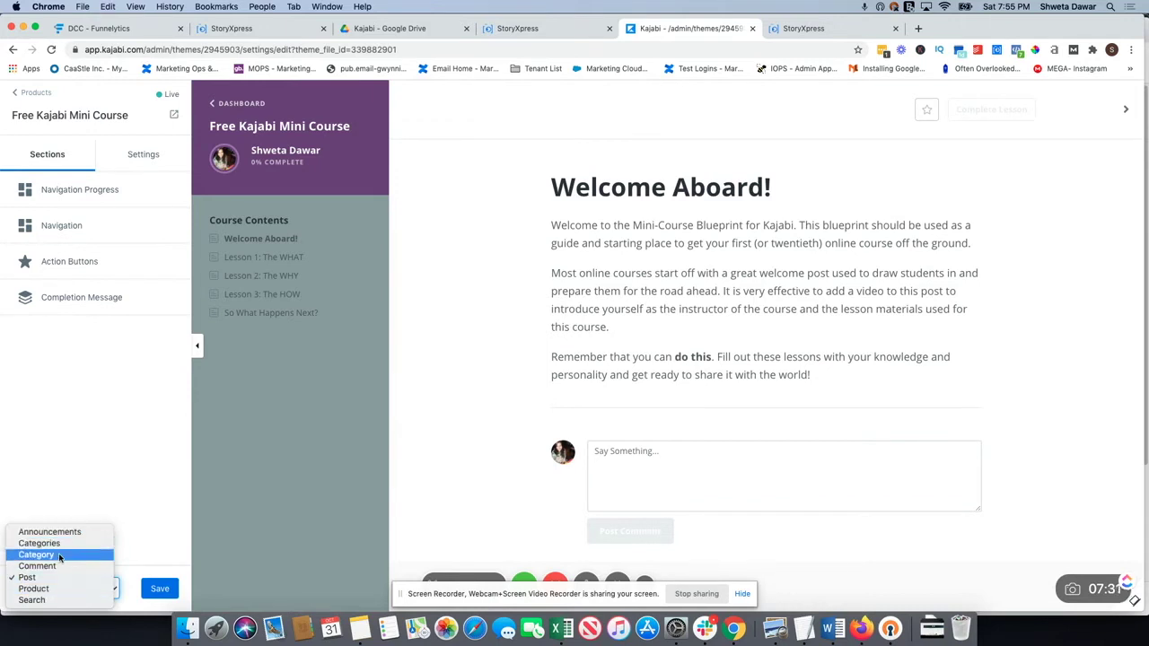
click(59, 557)
click(154, 590)
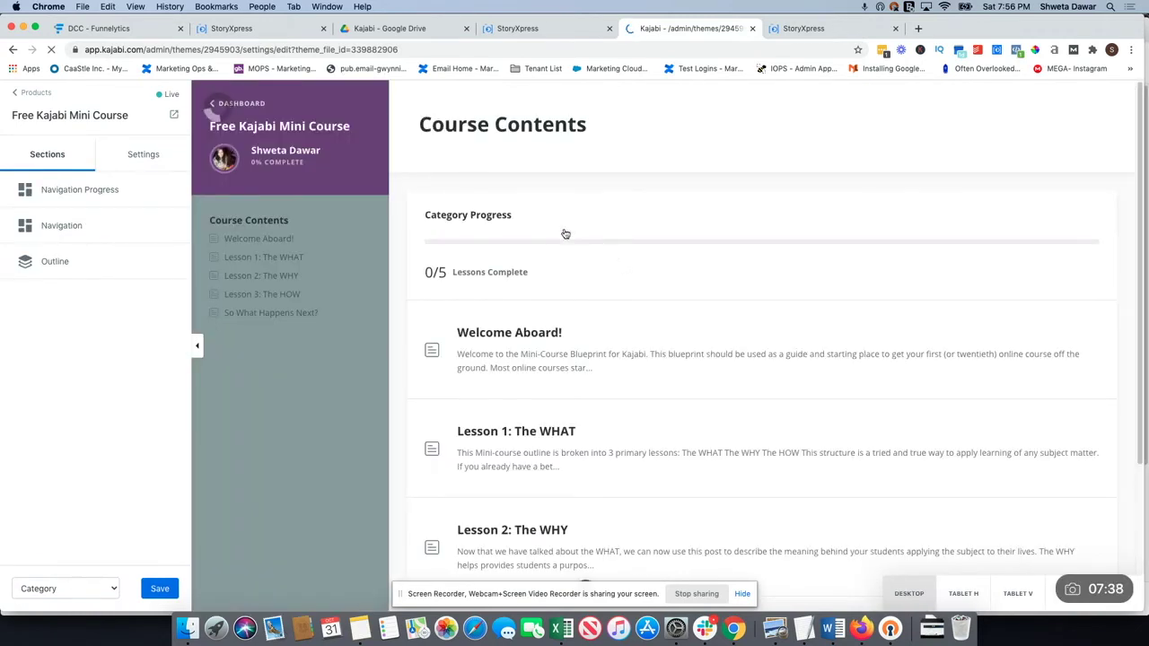
click(89, 589)
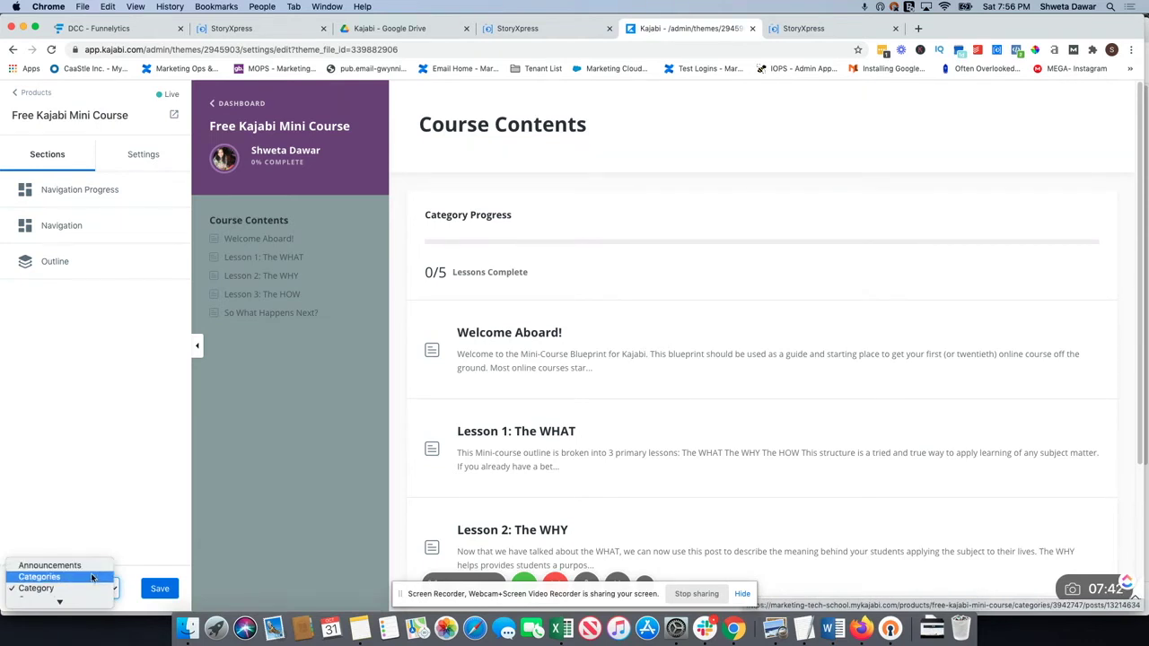
click(115, 504)
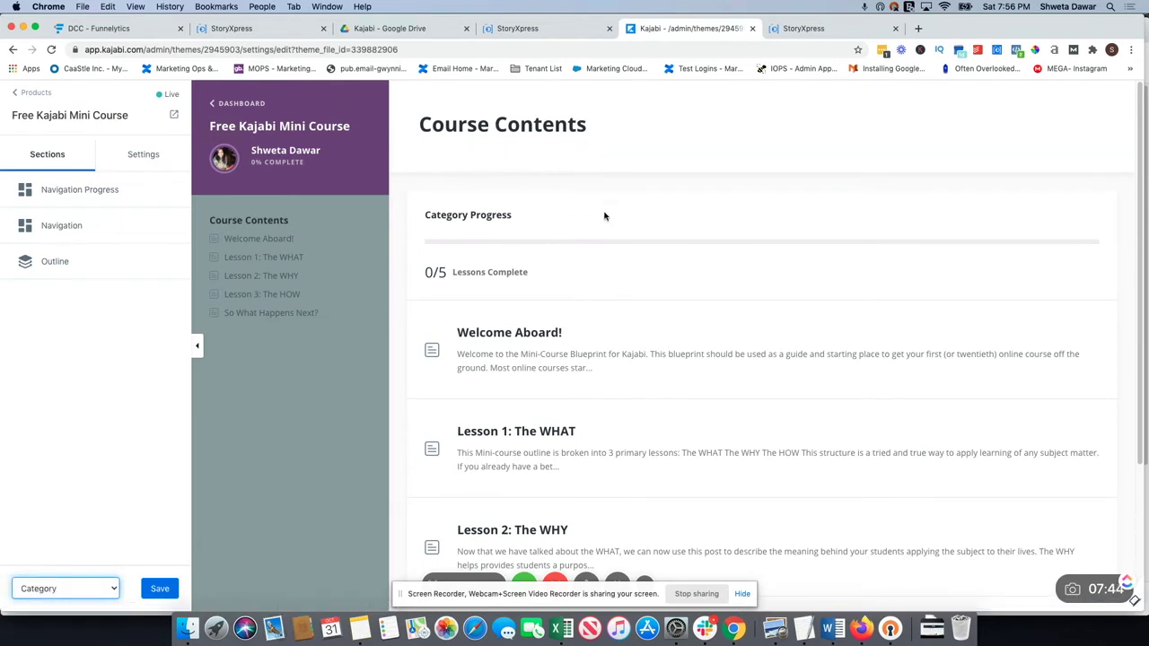
scroll(708, 377, down, 3)
scroll(708, 376, up, 3)
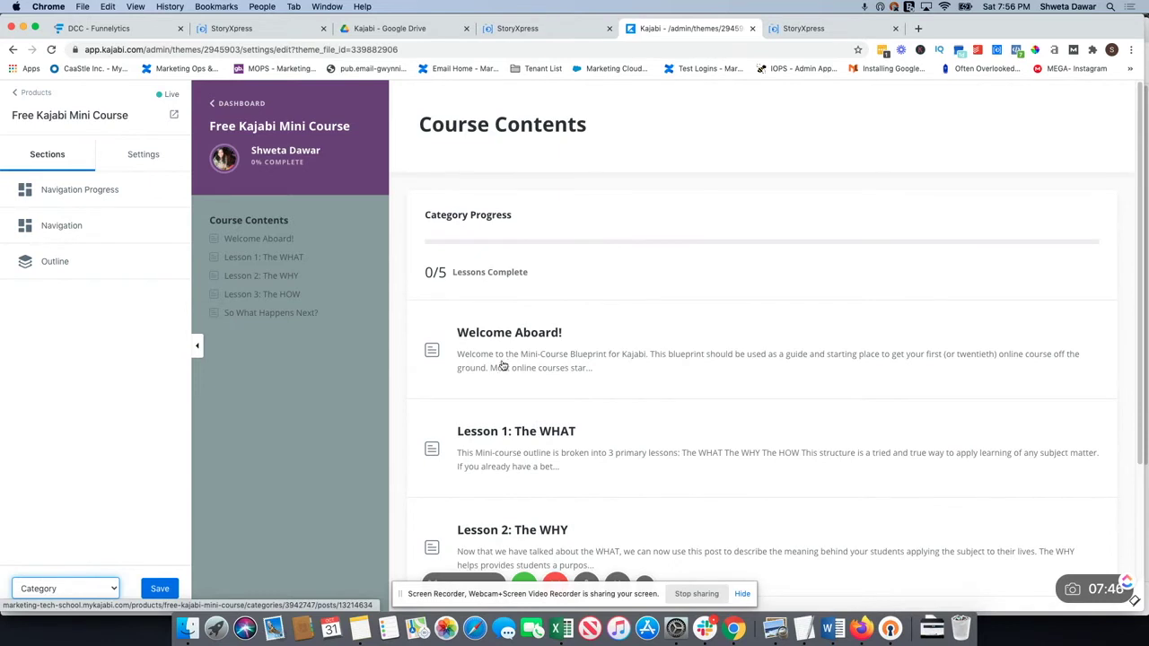
scroll(592, 475, down, 2)
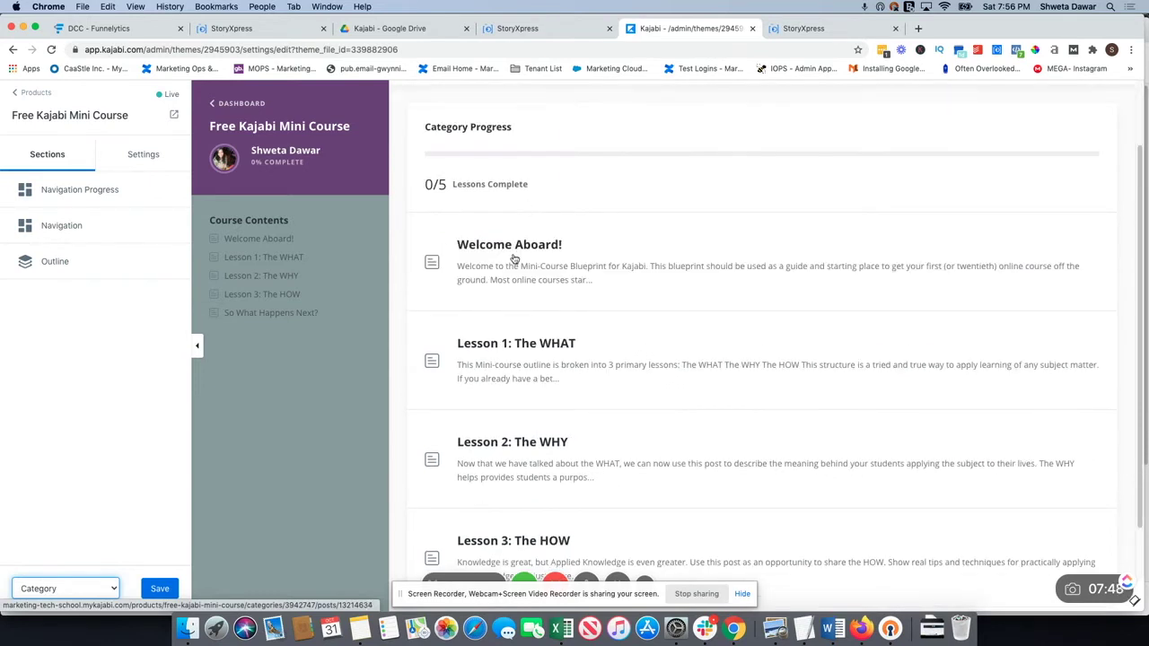
Switch the preview back to the Post page type and check the Action Buttons section's text settings
click(73, 588)
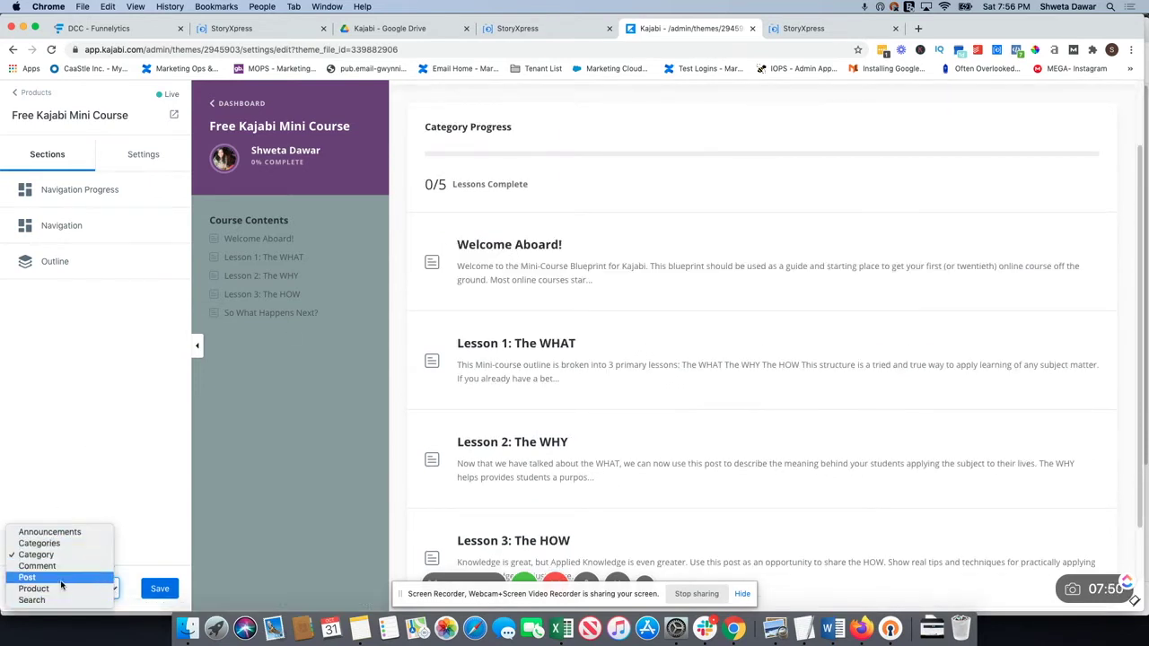
click(26, 577)
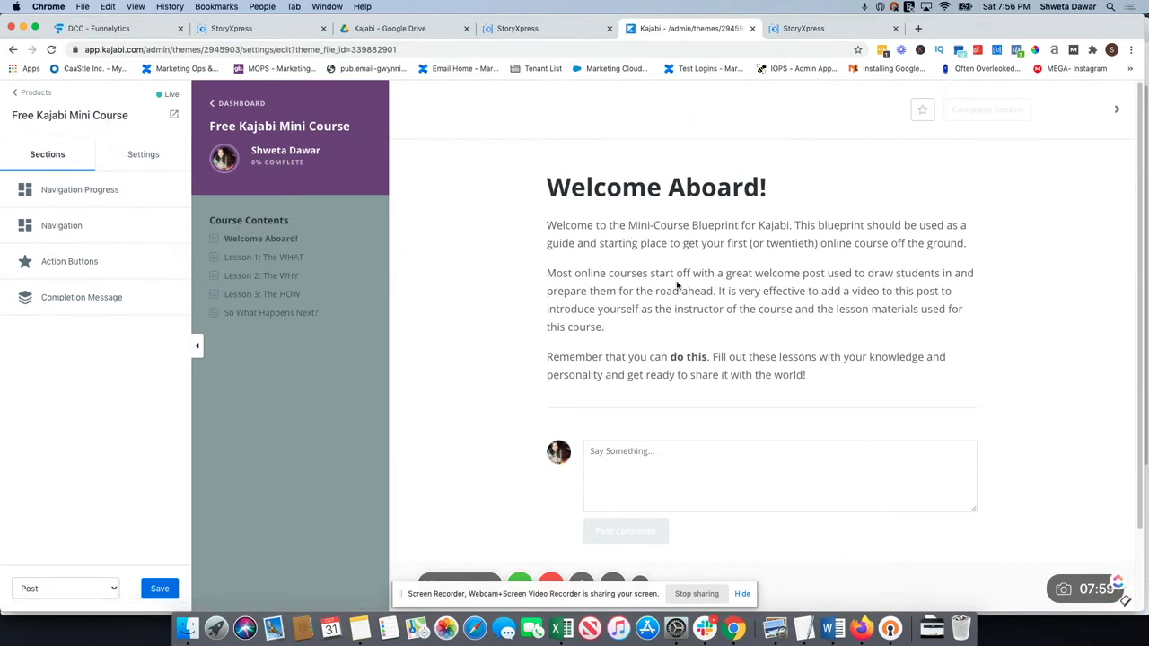
scroll(673, 281, down, 2)
click(72, 262)
click(90, 198)
triple_click(111, 251)
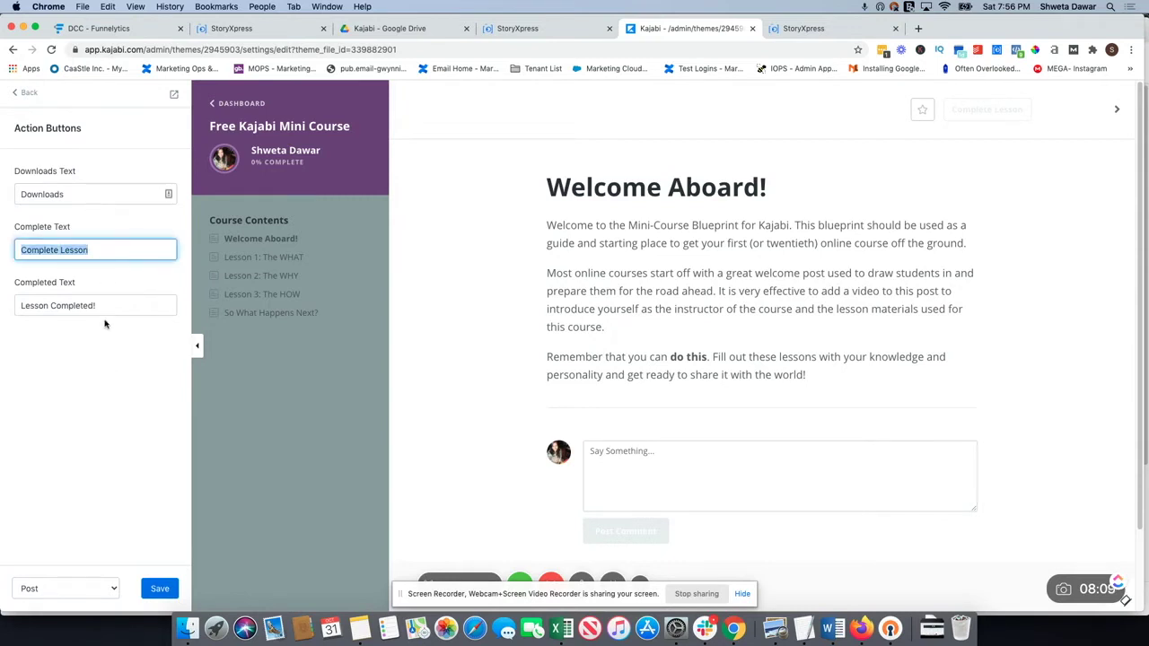
click(22, 95)
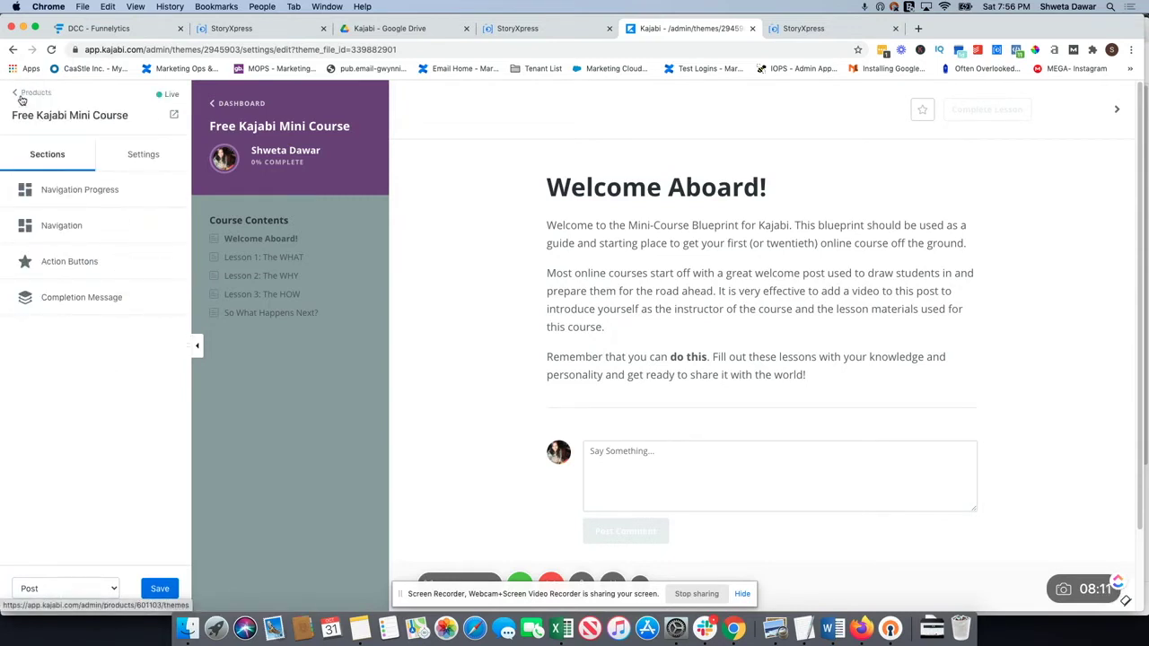
Review the theme's visibility, pagination and comment text in General Settings, toggling Show Dashboard off and back on
click(141, 154)
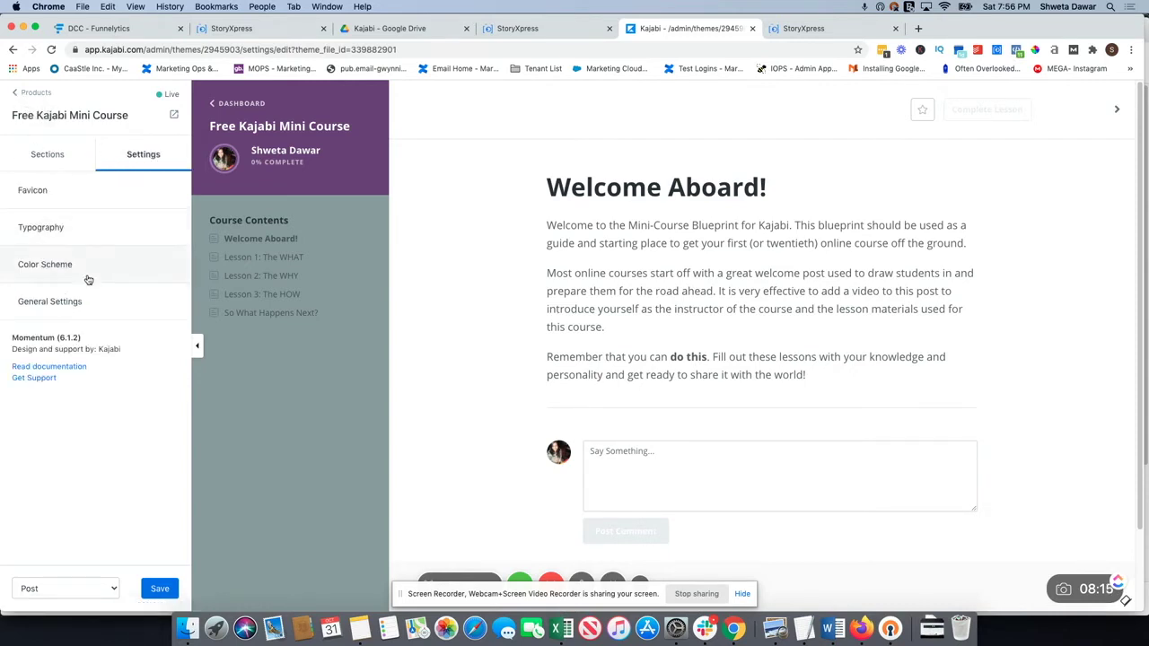
click(88, 303)
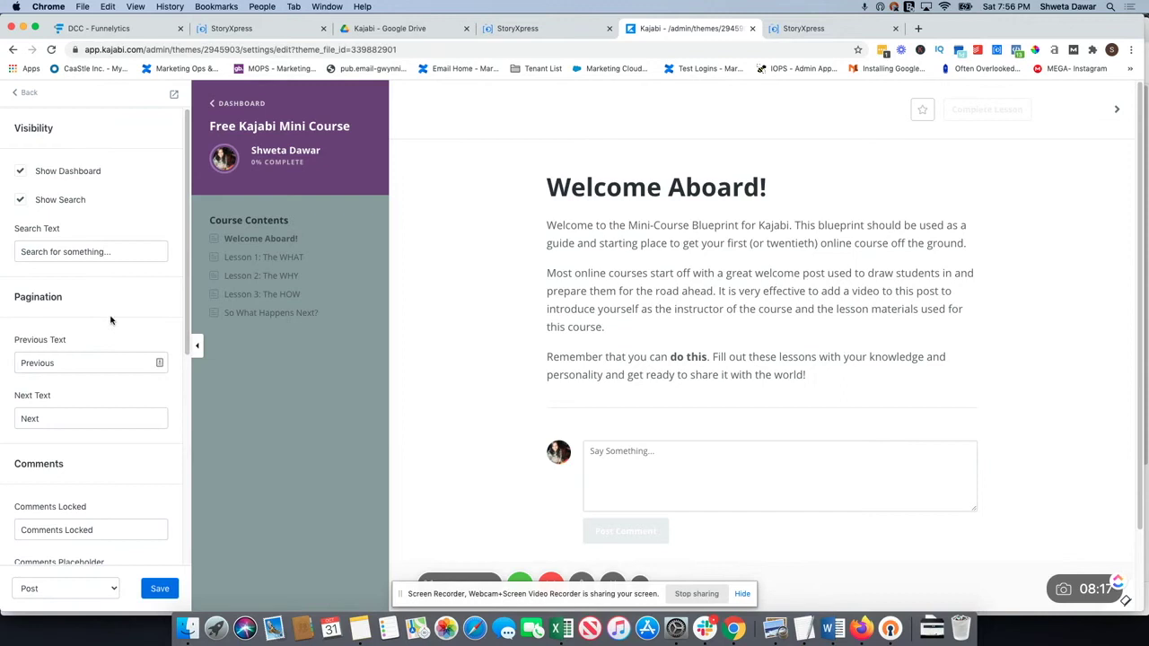
scroll(111, 326, down, 5)
scroll(111, 325, down, 3)
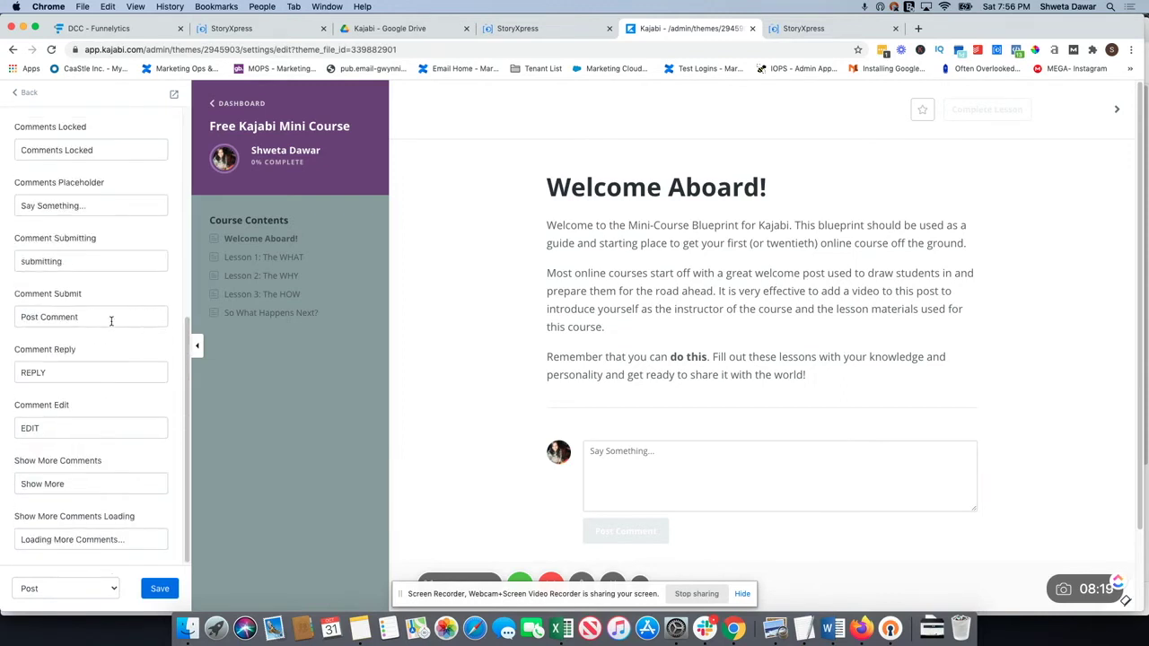
scroll(111, 477, up, 8)
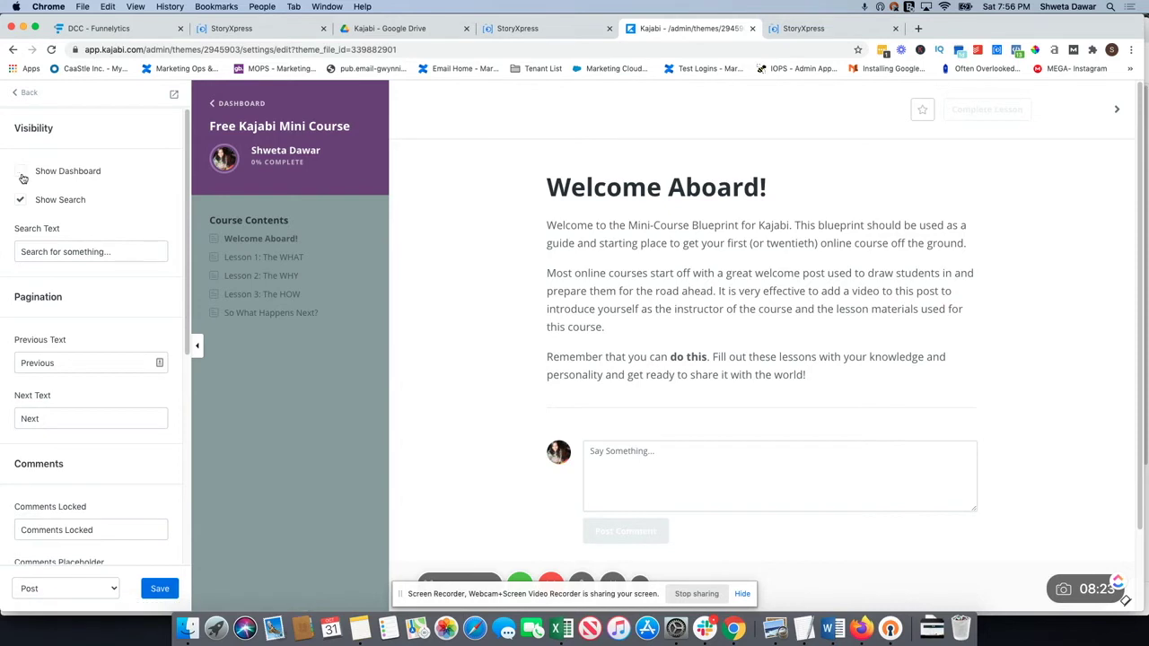
click(20, 173)
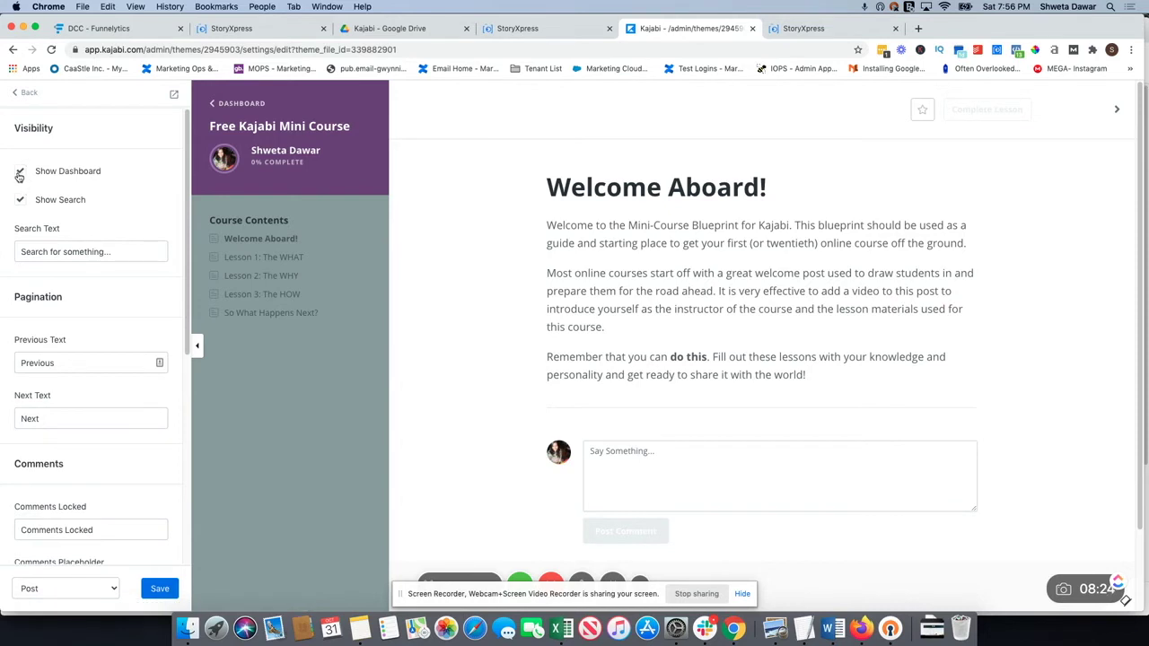
Leave General Settings, save the theme changes, and exit the editor to the product's theme page
click(20, 93)
click(18, 93)
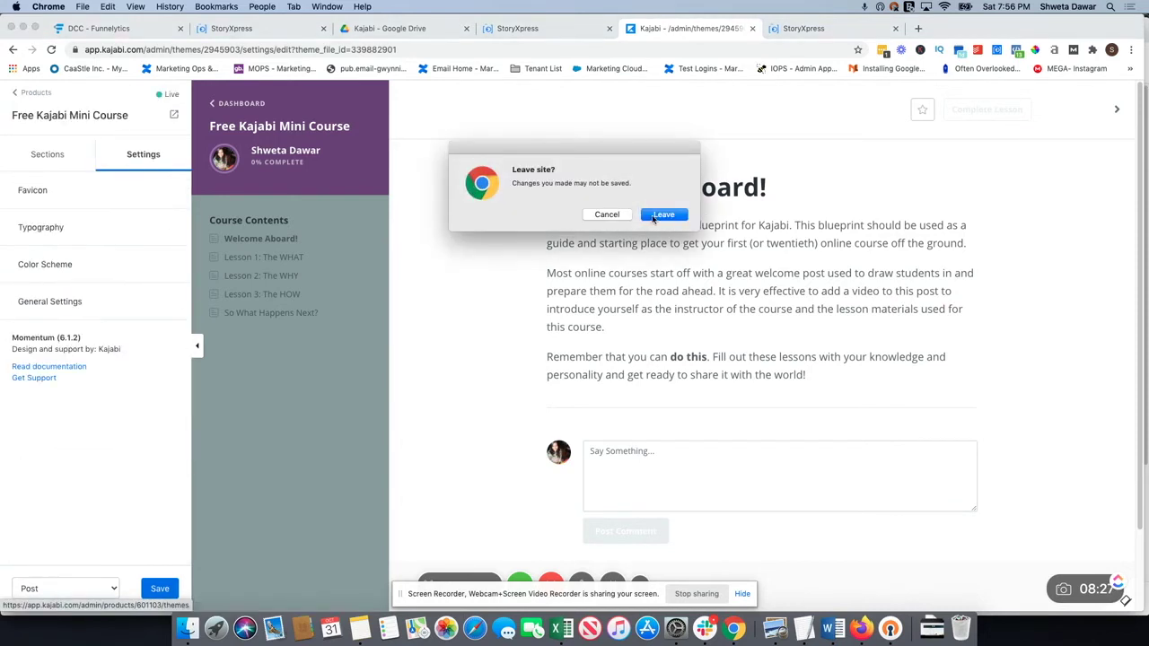
click(607, 216)
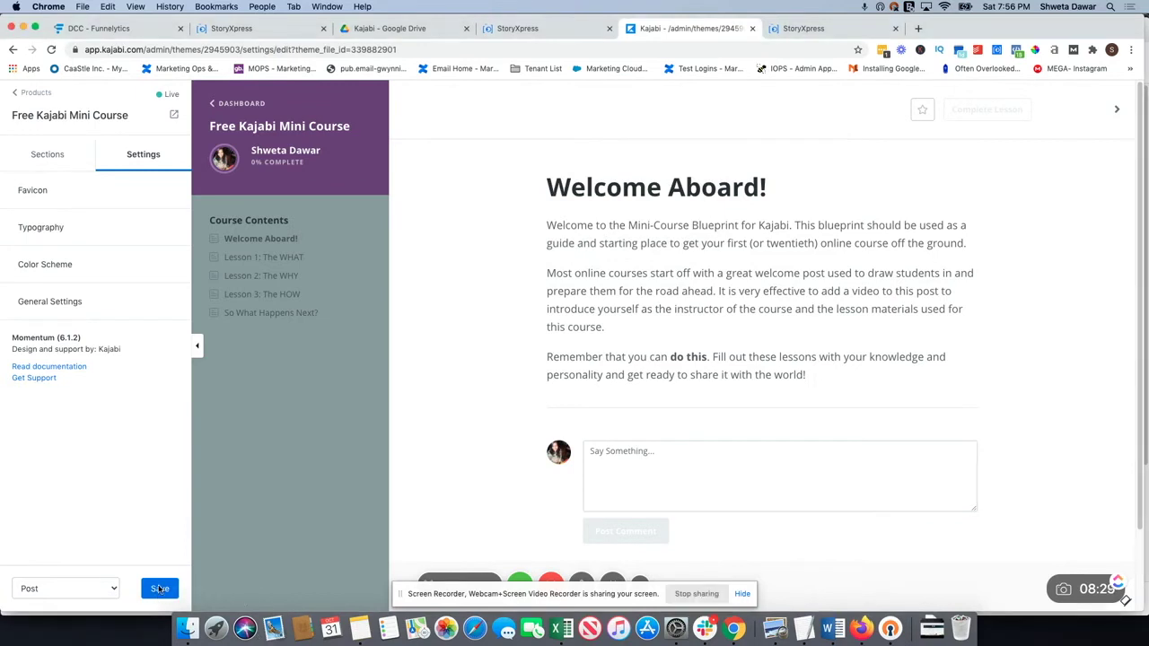
click(159, 588)
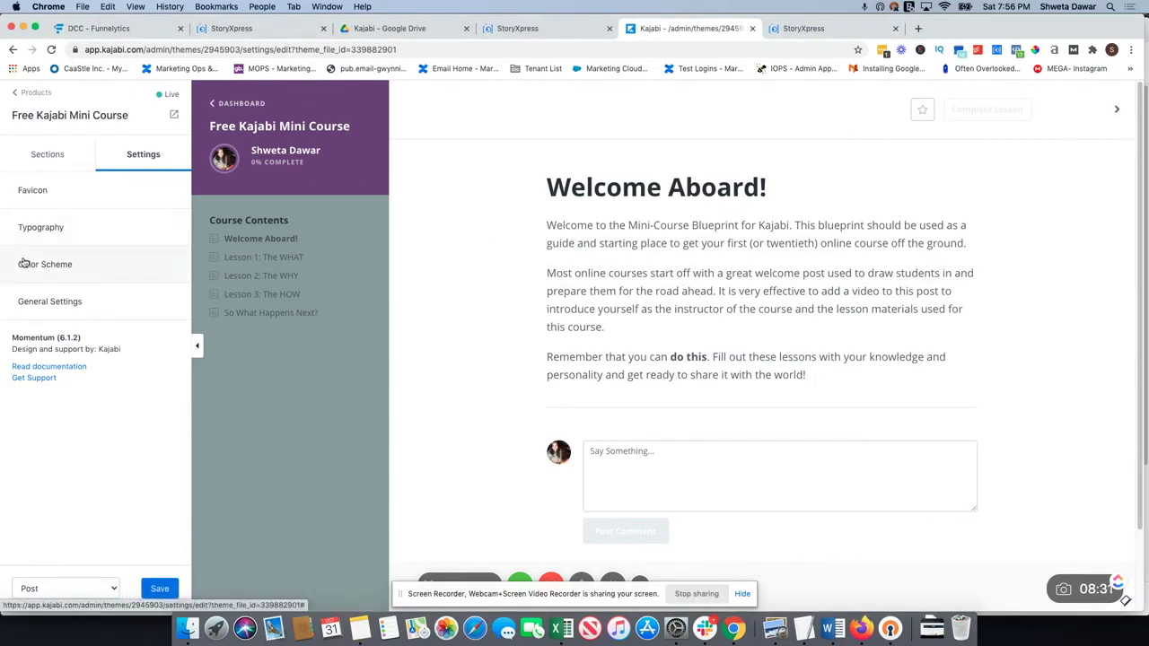
click(22, 95)
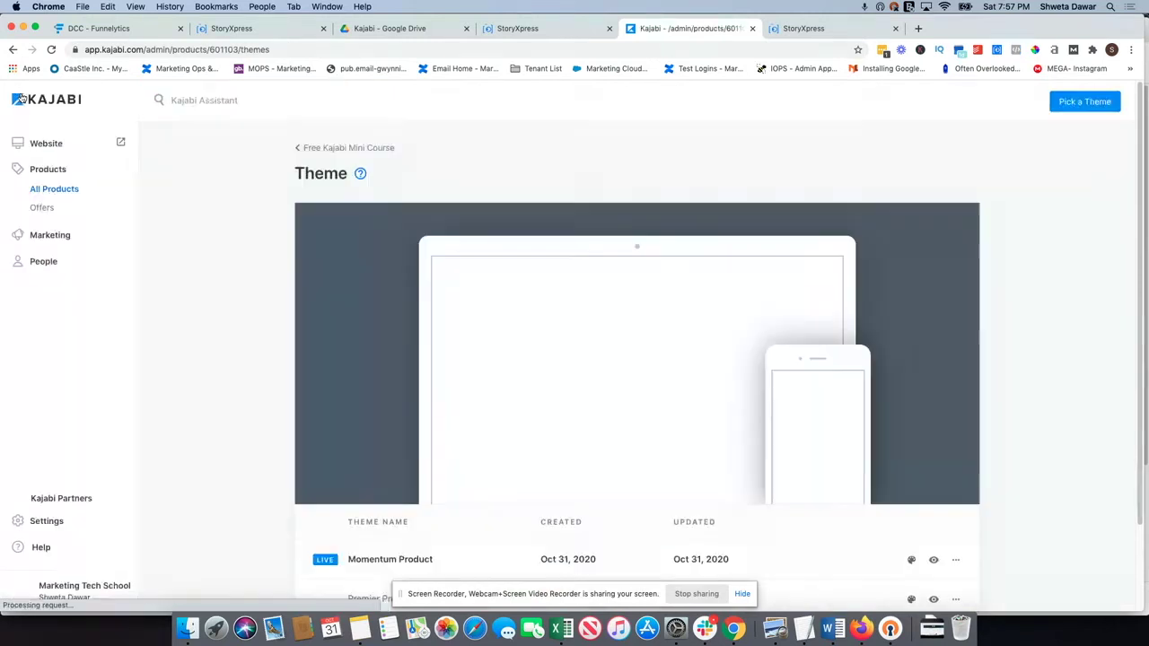
Check the extra actions available for the live Momentum Product theme, and return to the Free Kajabi Mini Course outline
mouse_move(469, 341)
scroll(469, 341, down, 2)
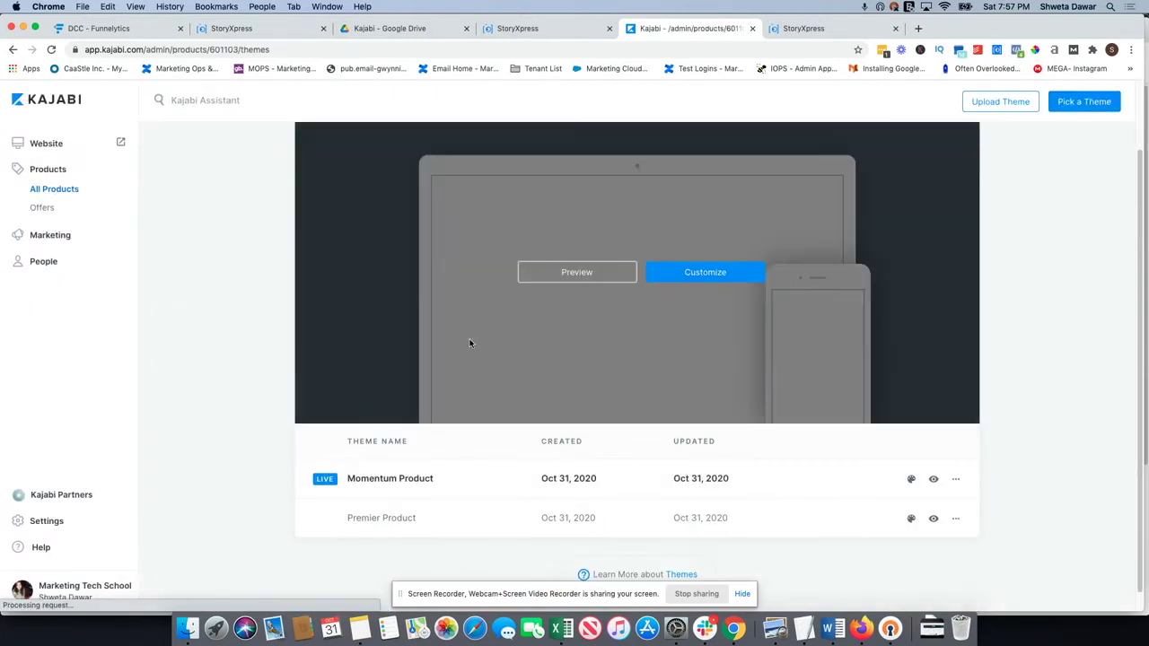
click(954, 480)
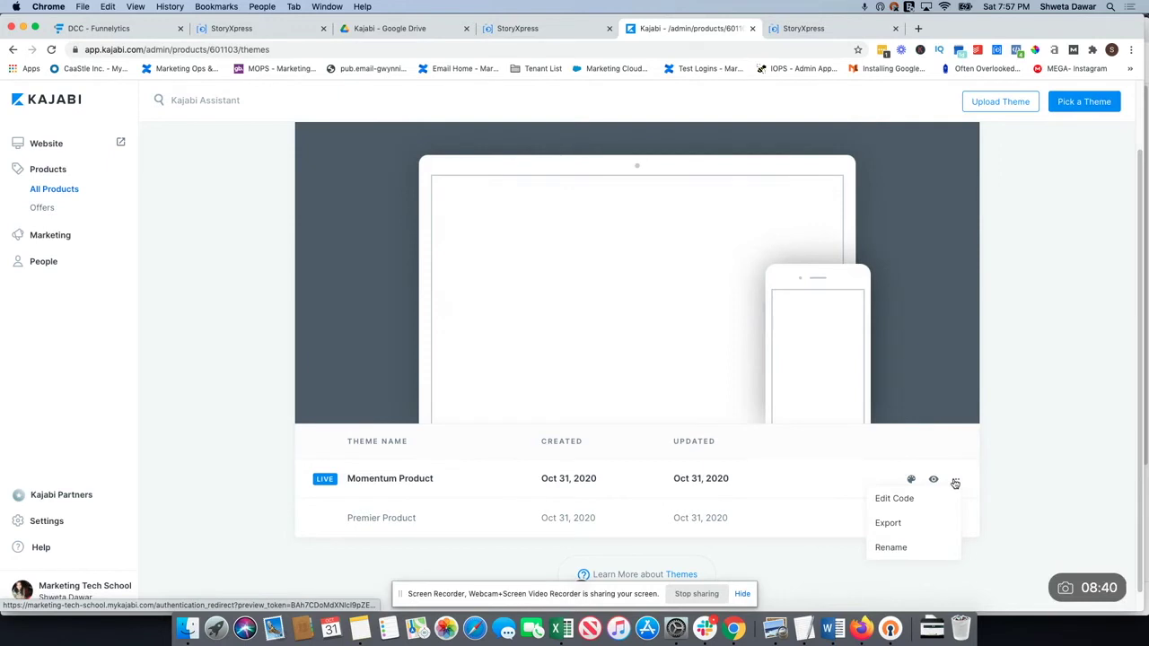
click(379, 295)
scroll(380, 295, up, 2)
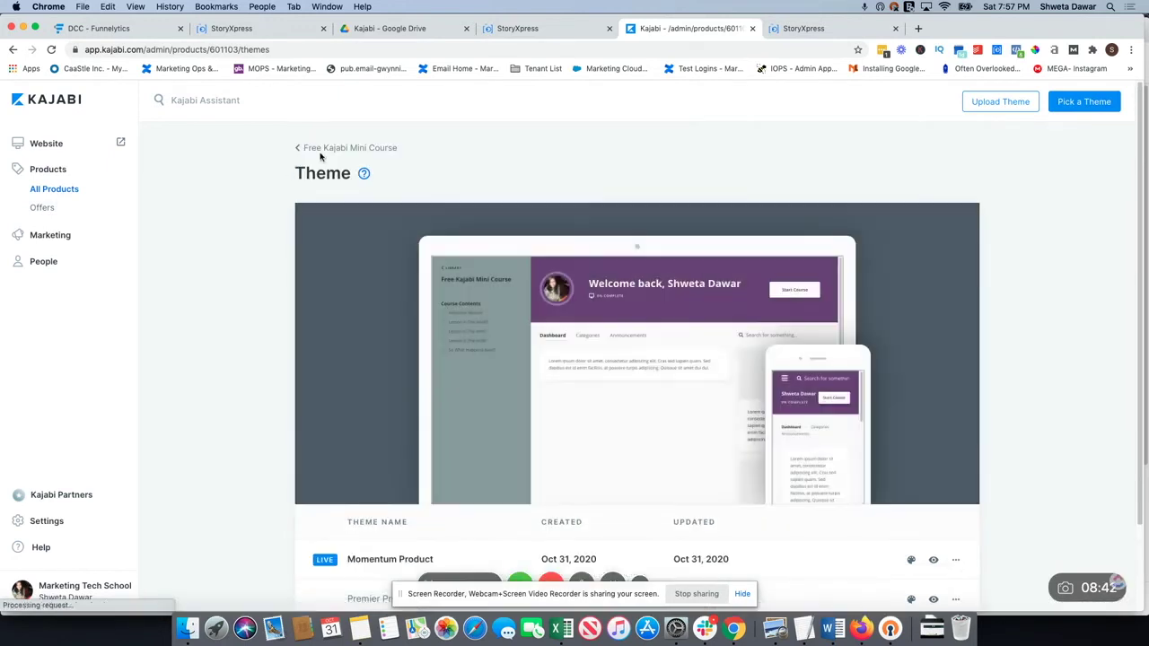
click(308, 153)
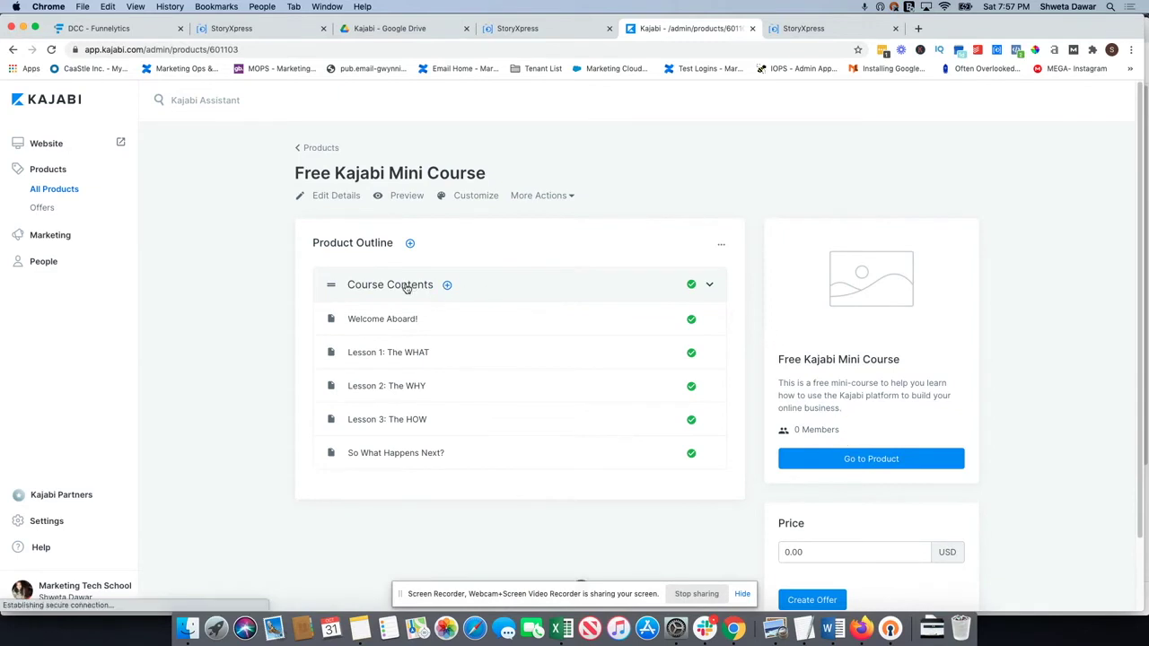
Open the Welcome Aboard! post and examine its media, category, body, poster image, downloads, comments and automation options
click(507, 321)
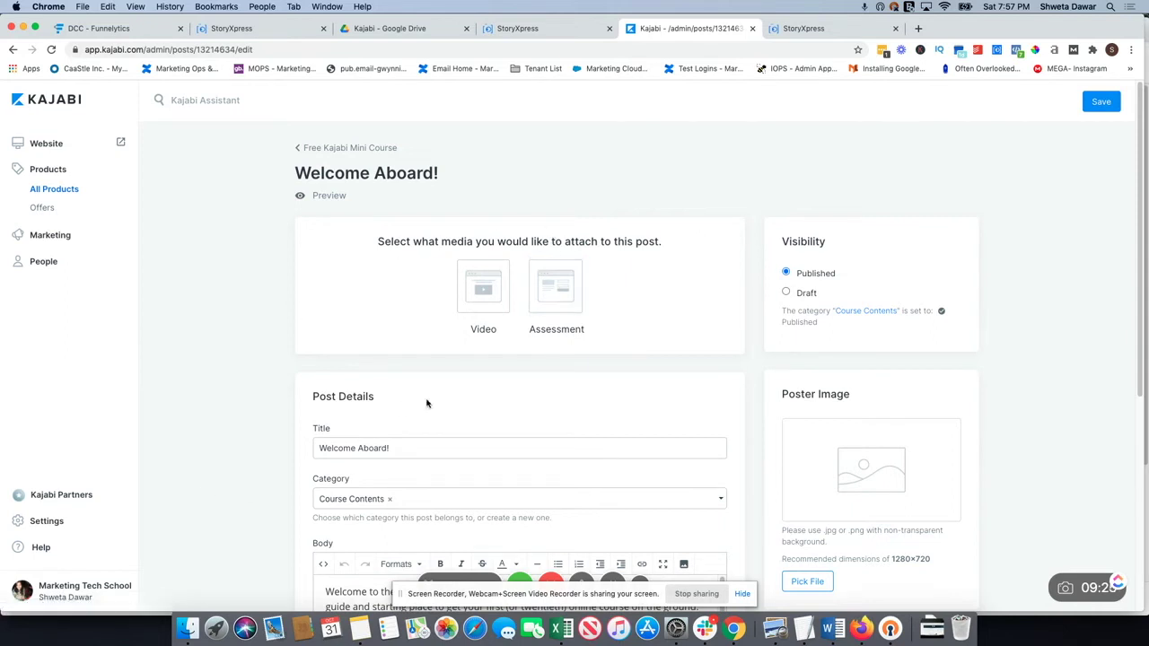
scroll(425, 403, down, 2)
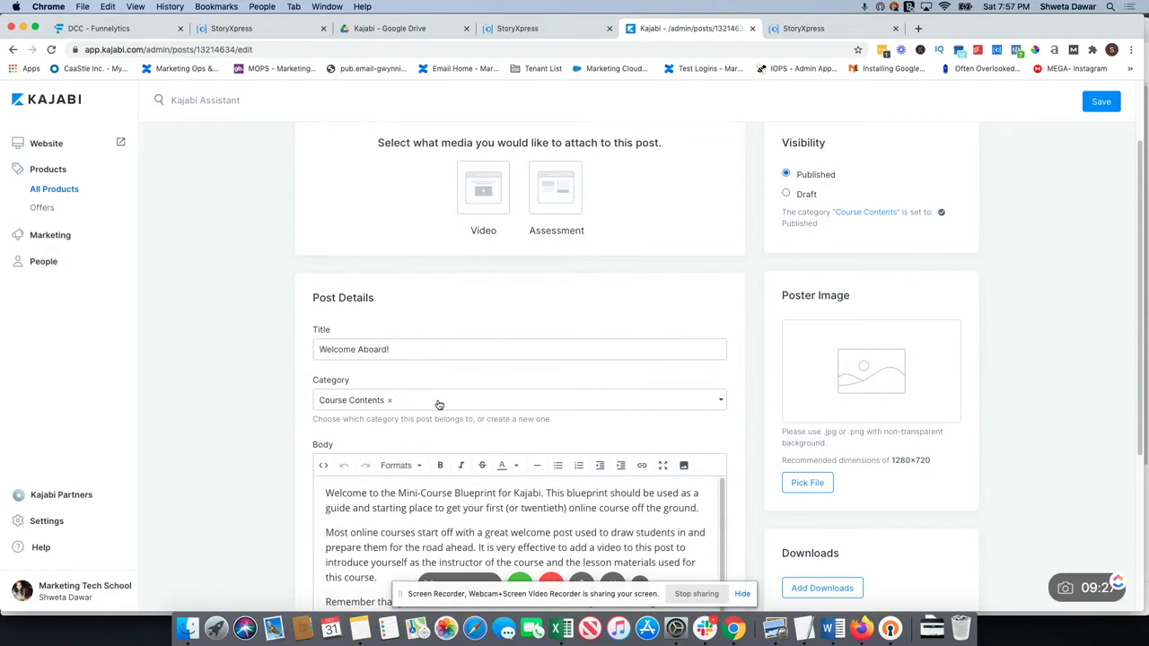
click(436, 396)
click(436, 378)
scroll(453, 418, down, 5)
scroll(448, 427, up, 7)
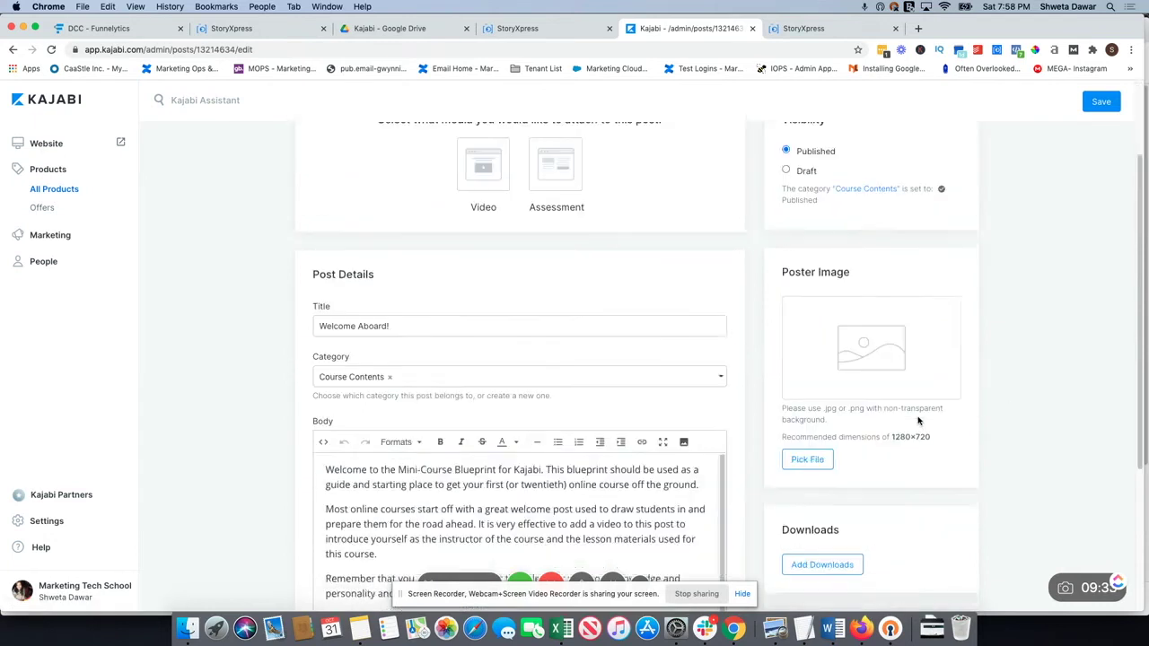
scroll(827, 224, down, 5)
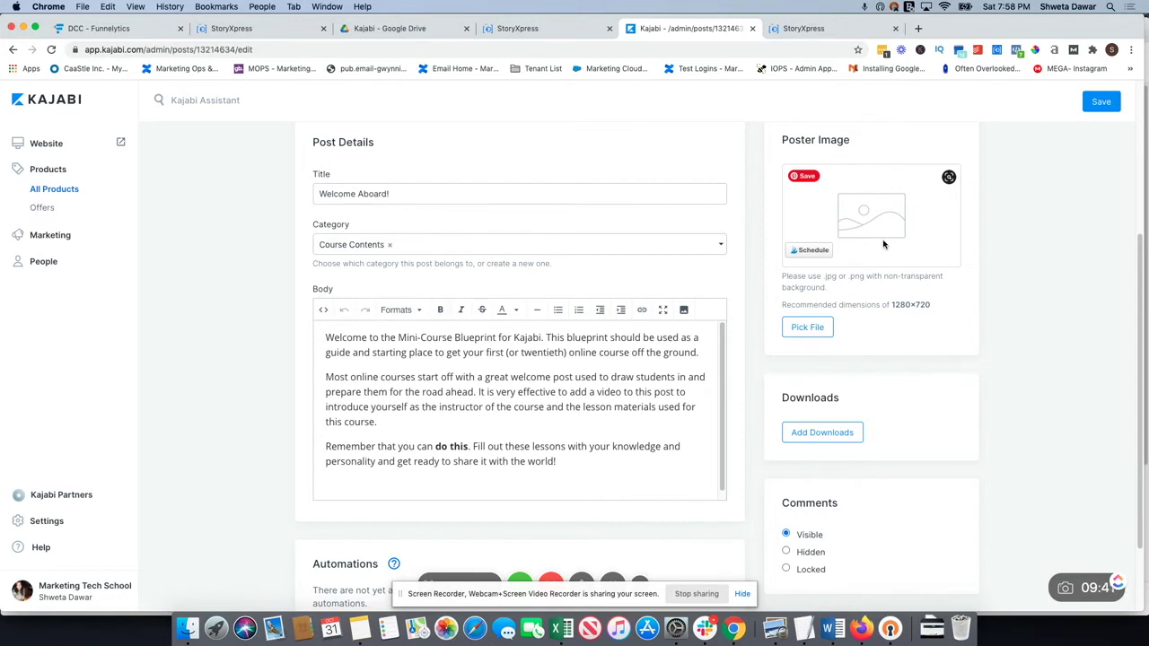
scroll(820, 303, down, 2)
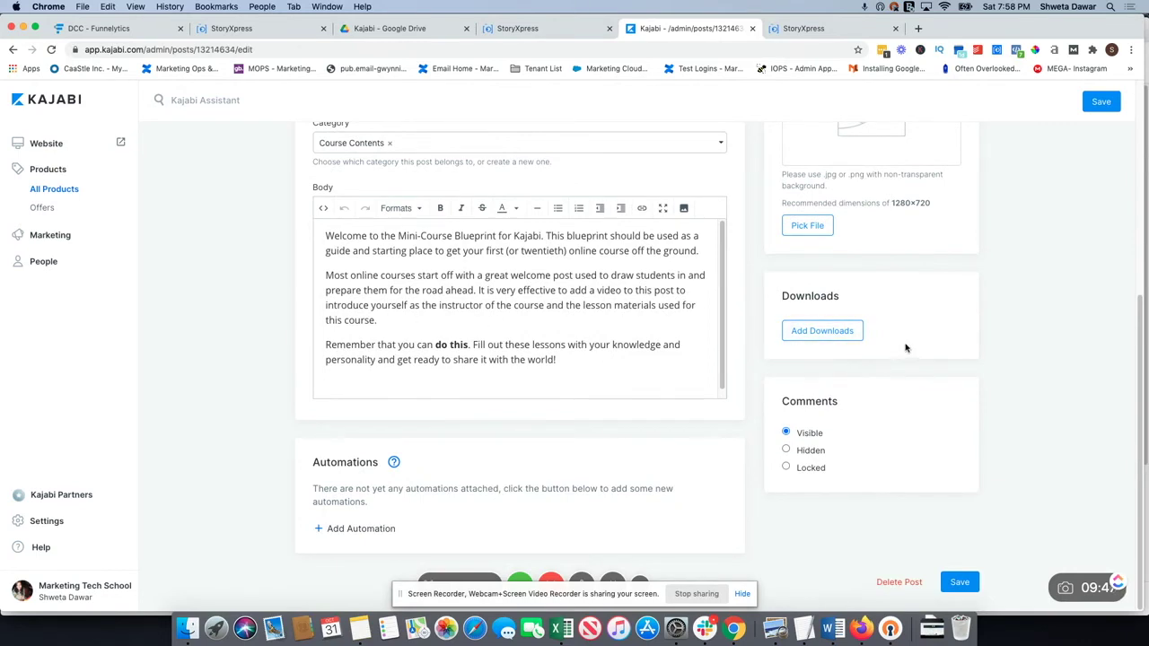
scroll(905, 348, up, 7)
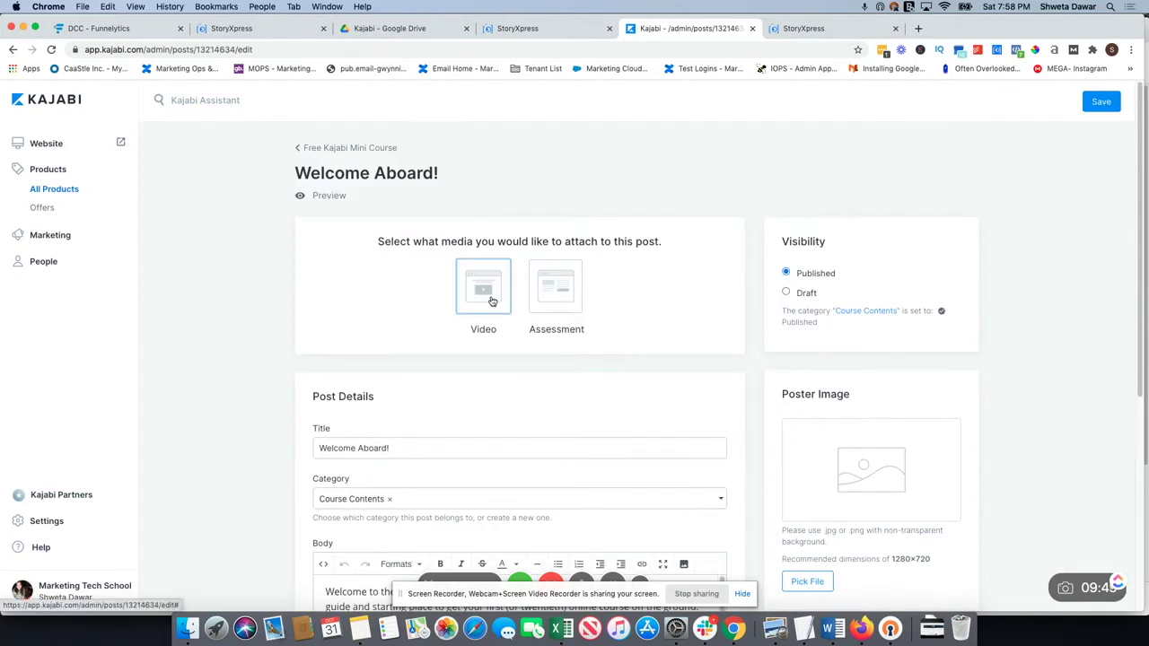
Check the video upload sources offered for the Welcome Aboard! post, leave the file chooser, and look over the remaining post settings
click(492, 301)
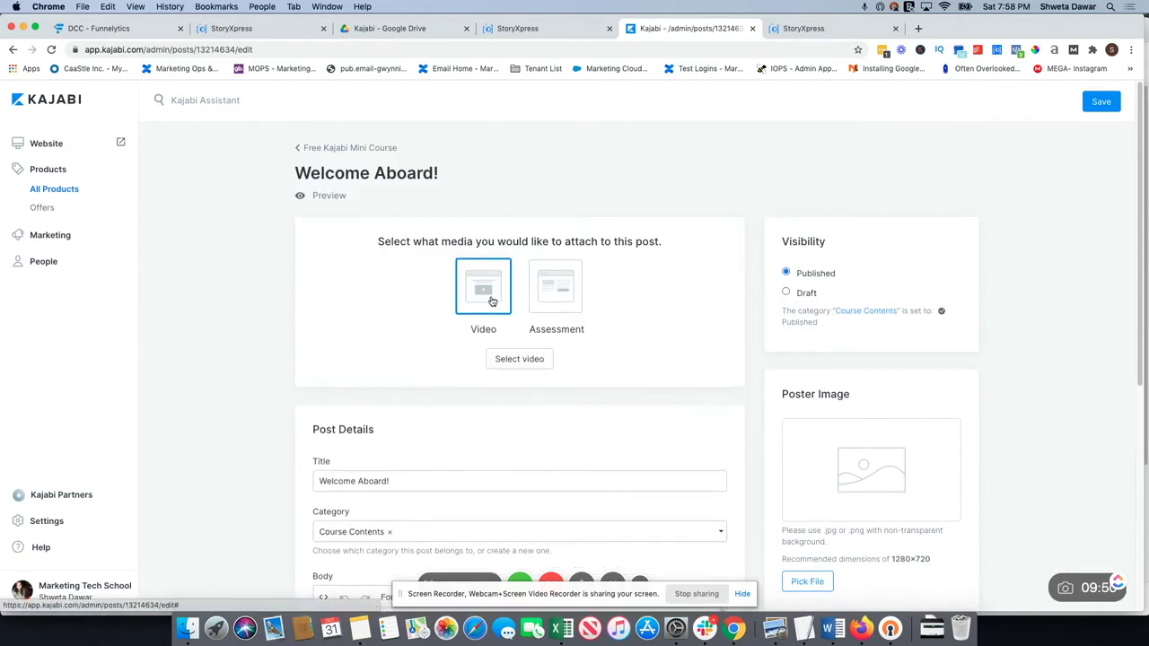
click(516, 359)
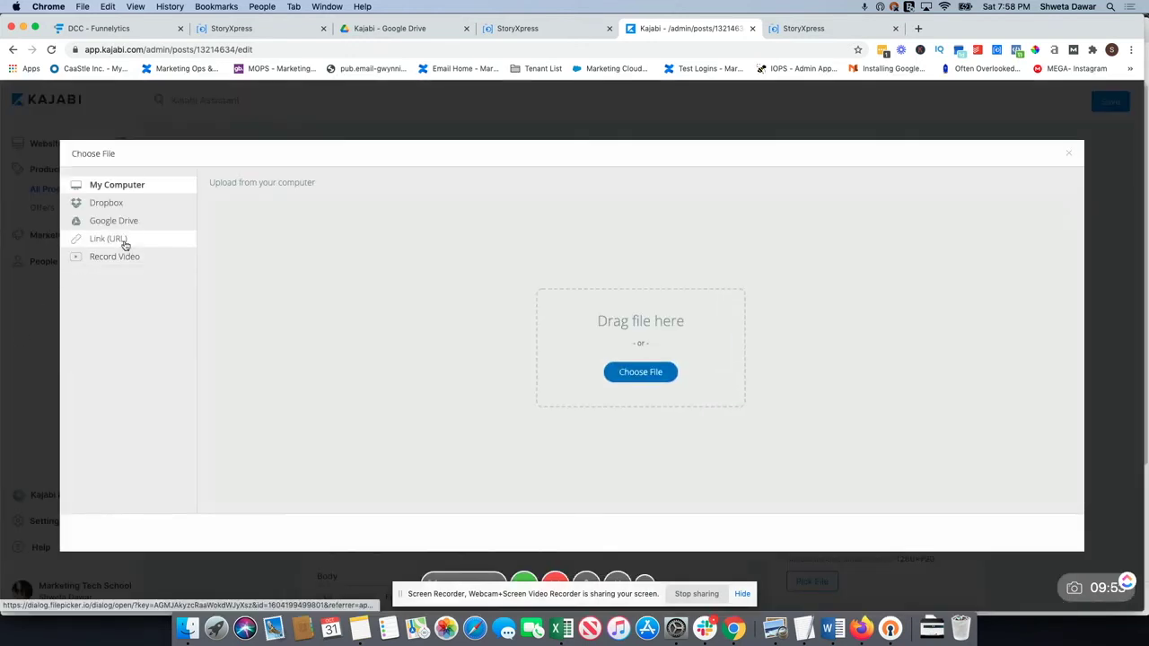
click(1073, 154)
scroll(669, 410, down, 5)
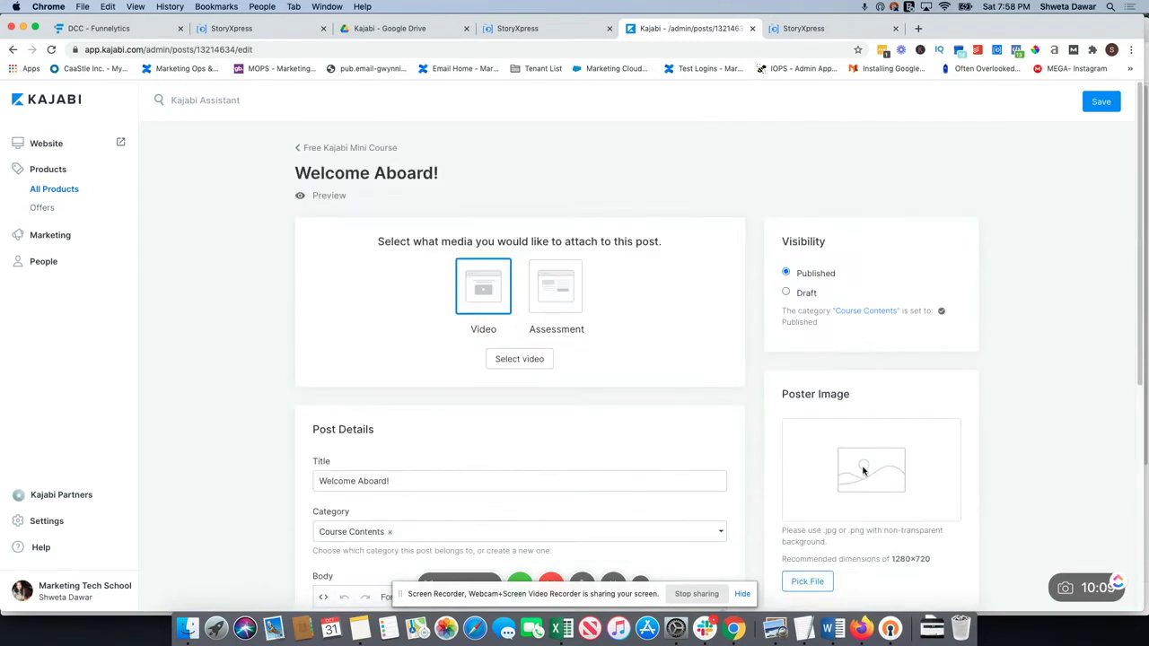
scroll(864, 472, up, 5)
scroll(863, 472, down, 5)
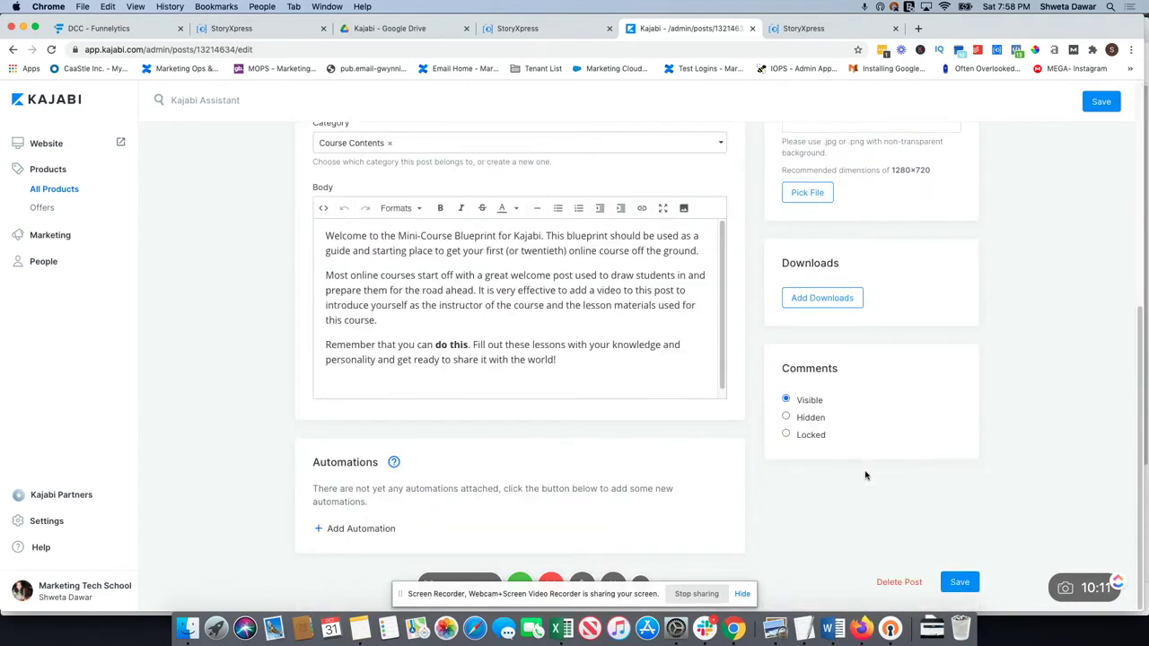
Review the actions available for a new post-completion automation, try to save it without an action, and leave the dialog
click(368, 528)
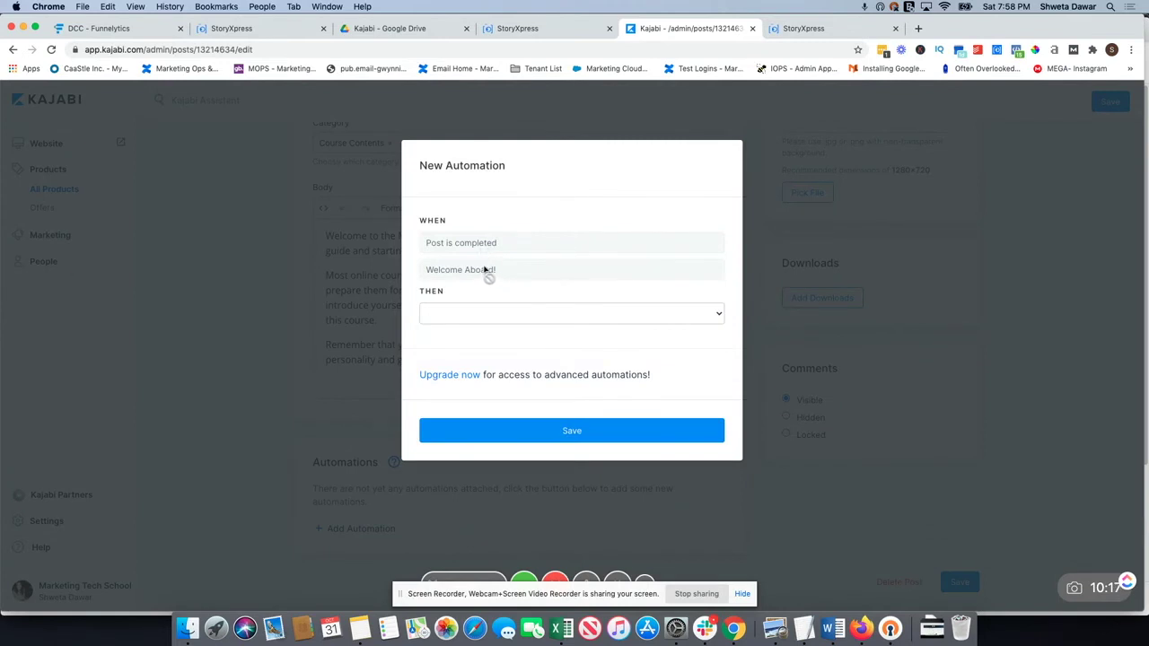
click(525, 316)
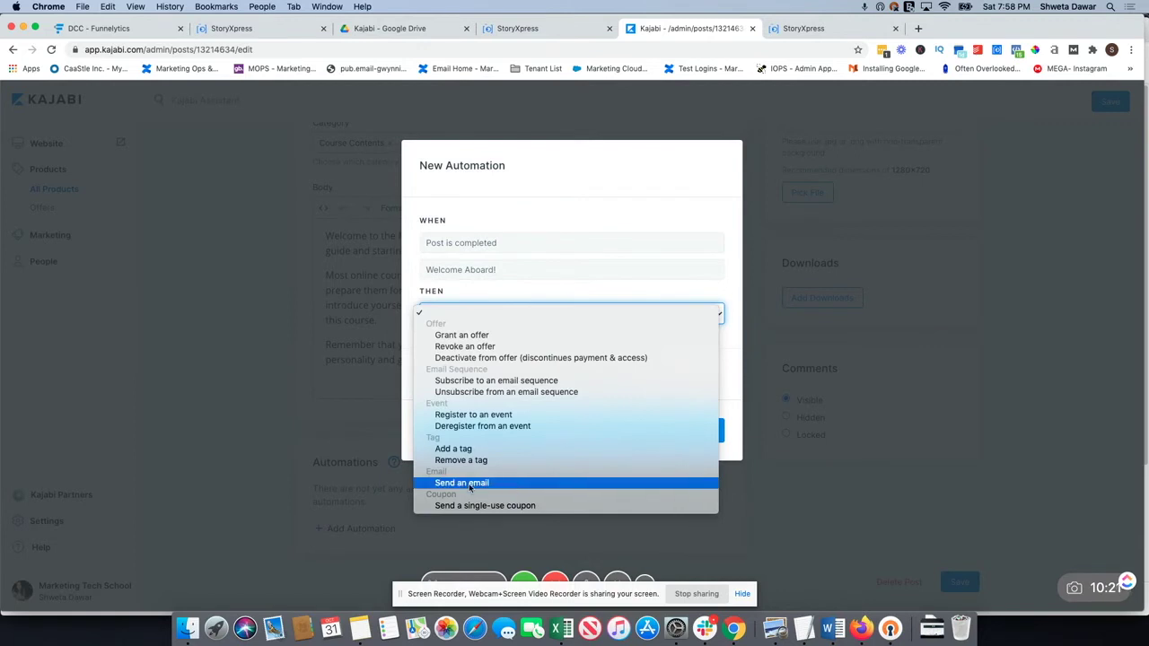
click(521, 197)
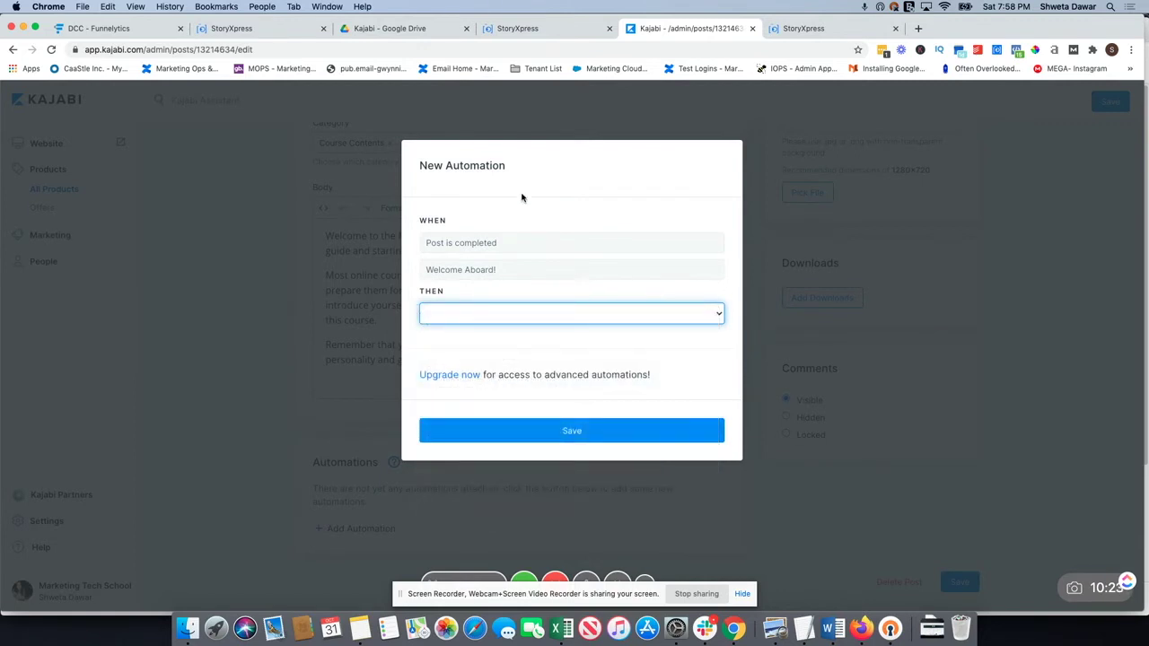
click(545, 440)
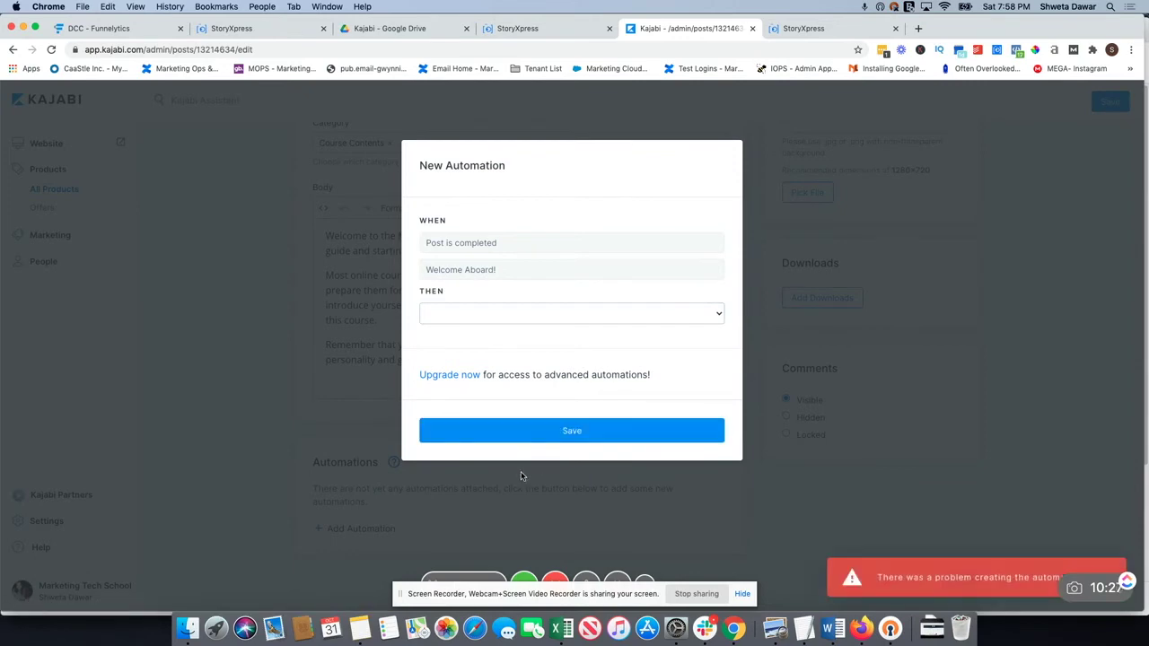
click(521, 471)
Save the Welcome Aboard! post and return to the Free Kajabi Mini Course outline, looking over its outline and pricing
click(1104, 104)
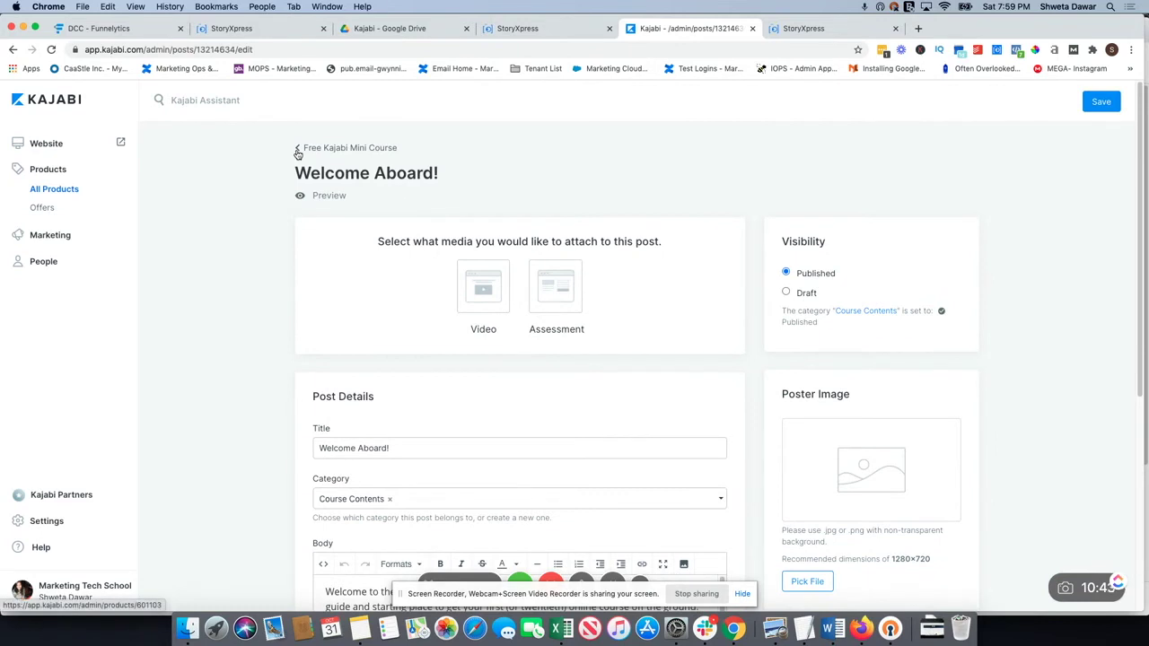
click(298, 153)
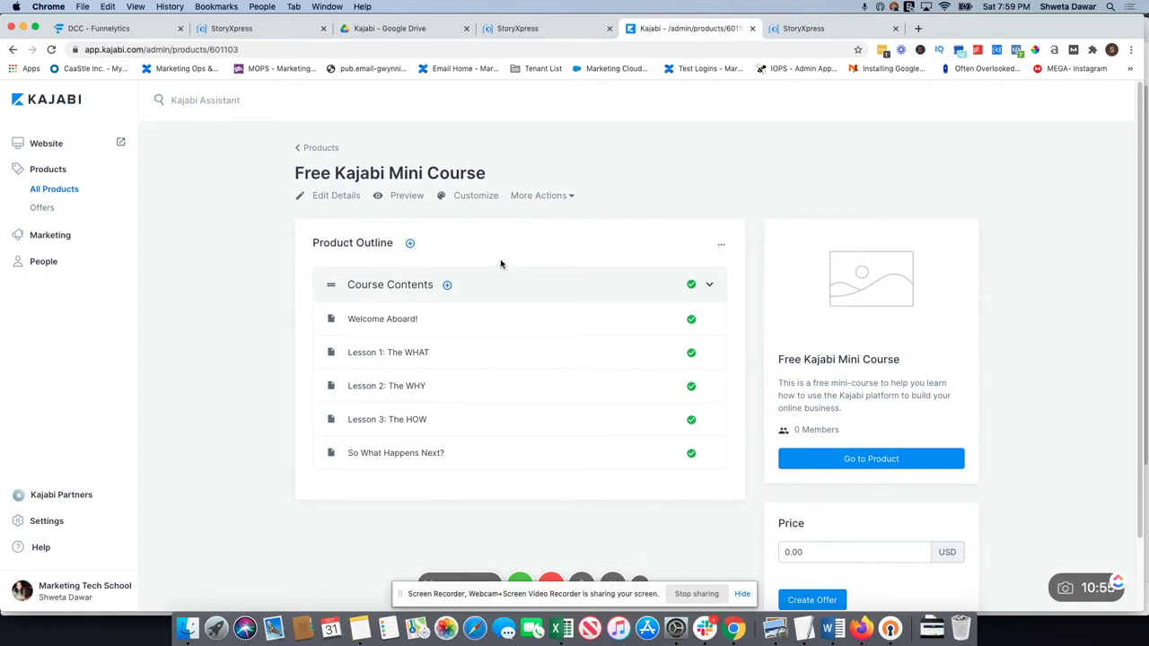
scroll(501, 264, down, 2)
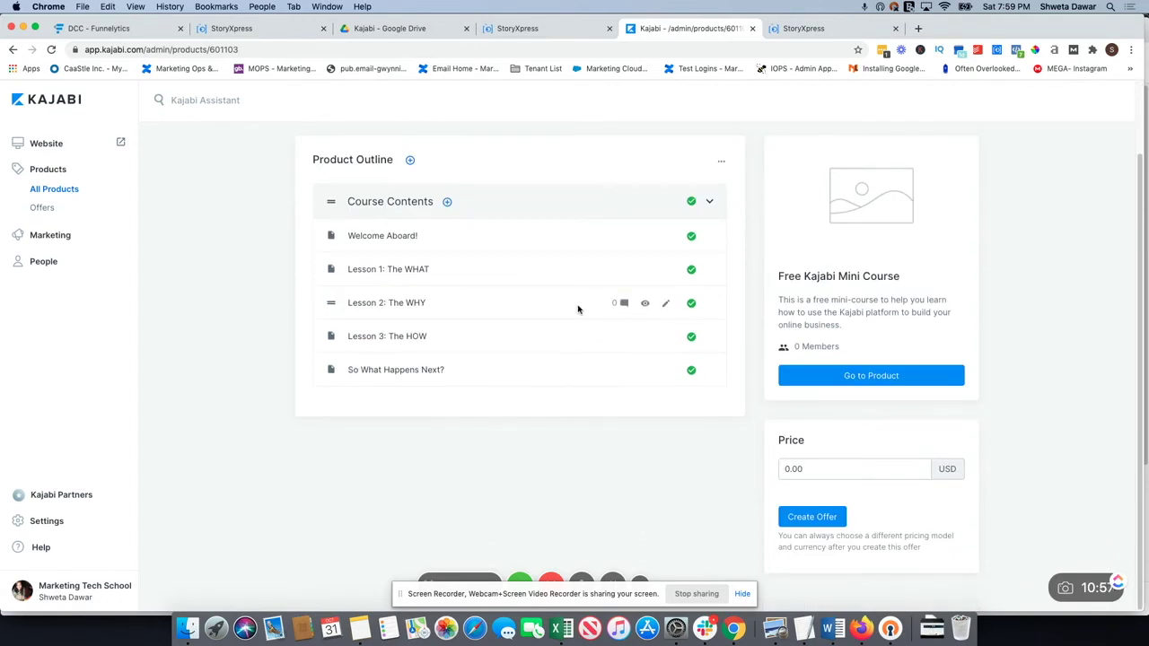
scroll(665, 305, up, 2)
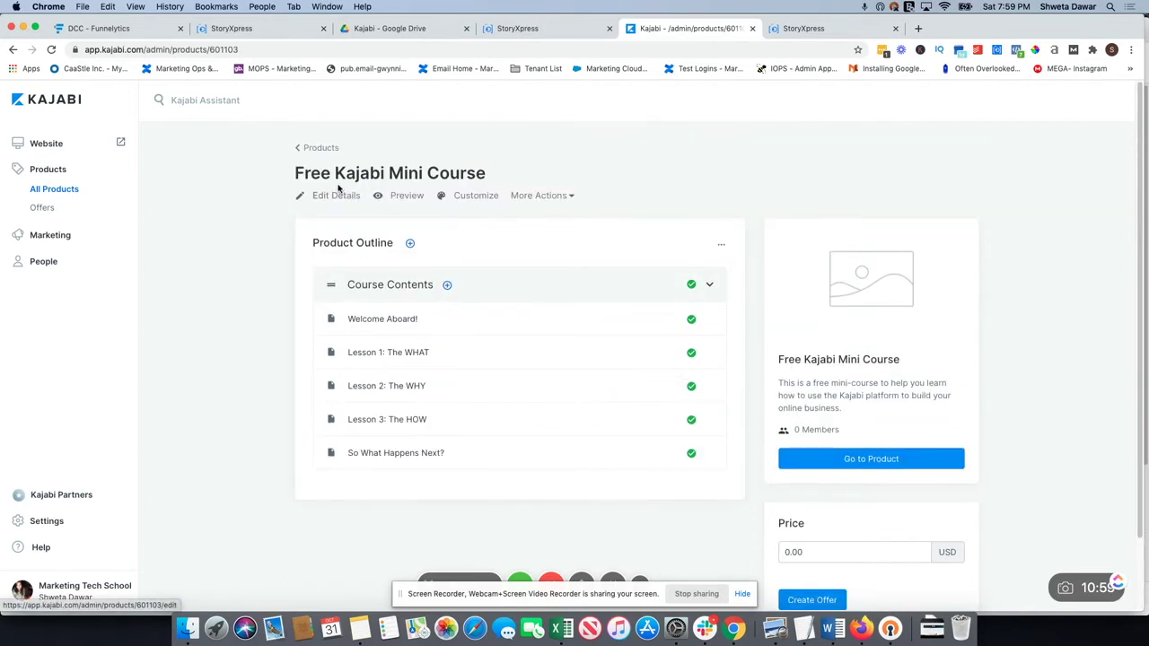
scroll(807, 402, down, 2)
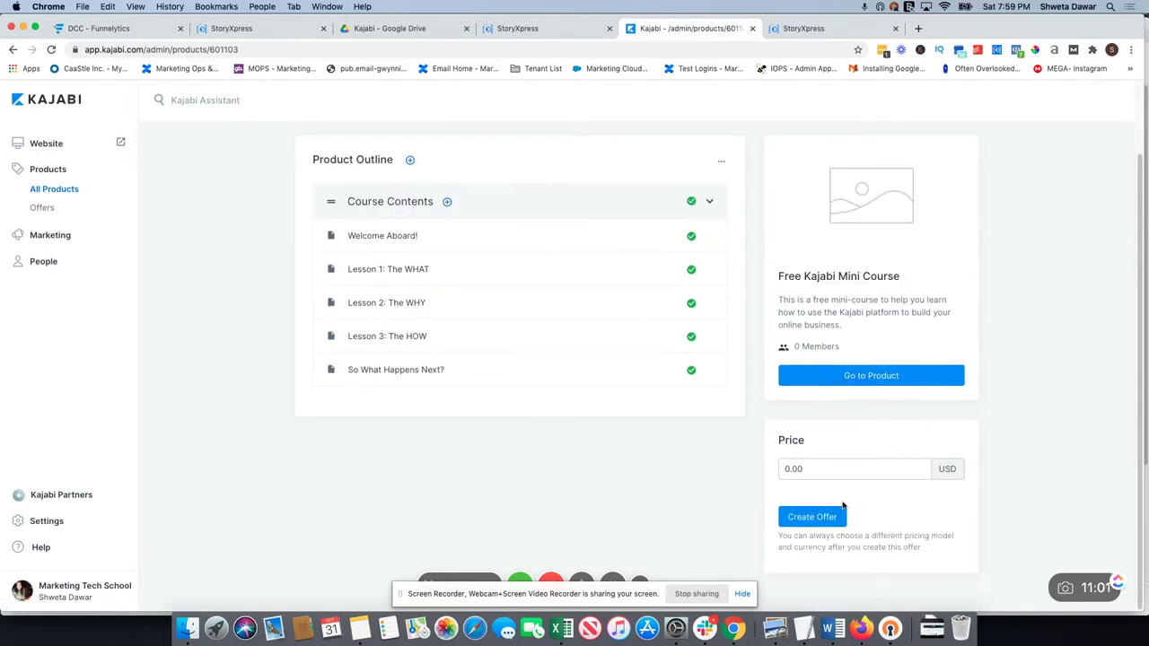
Enter 100 USD as the price of the Free Kajabi Mini Course
click(846, 470)
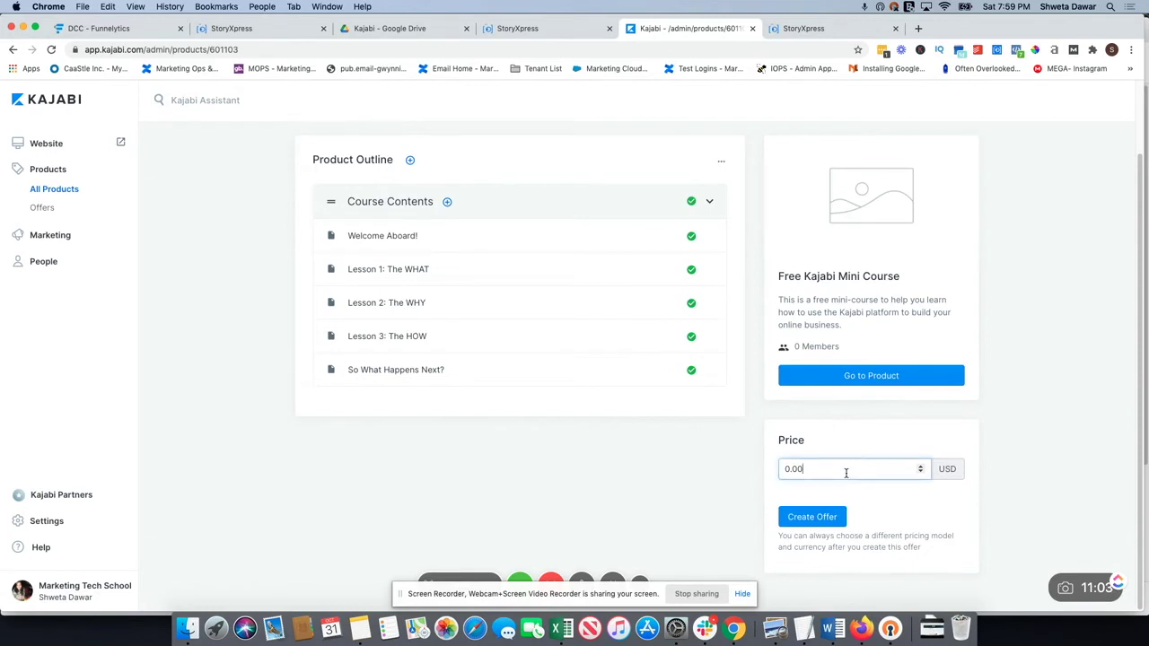
double_click(845, 473)
text(100)
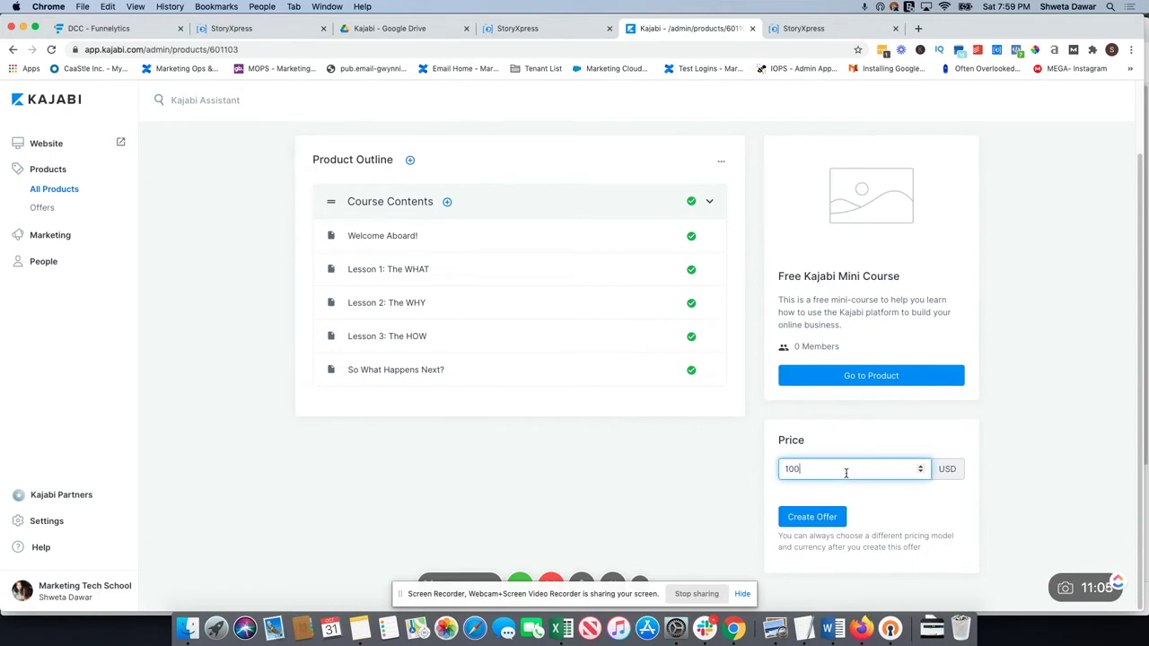
click(837, 495)
Set the mini course's price to 0 USD and create the offer
click(828, 476)
double_click(828, 476)
text(0)
click(825, 519)
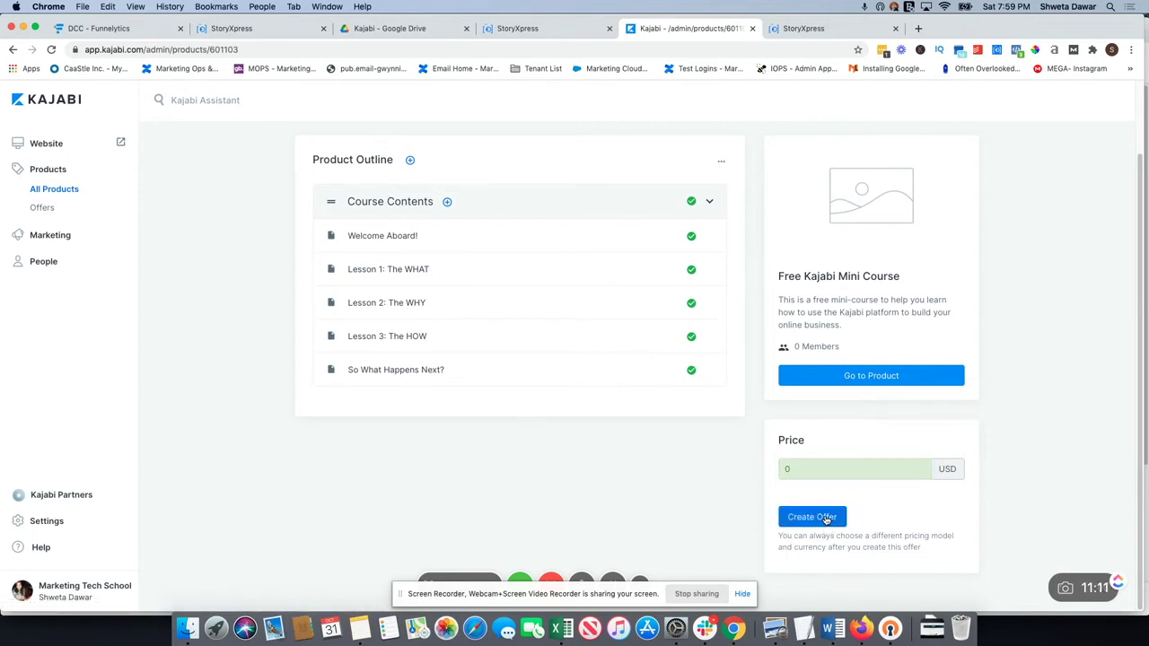
Open the Free Kajabi Mini Course Offer from the list of offers and look through its product, access, cart abandonment and after-purchase settings
scroll(673, 246, up, 2)
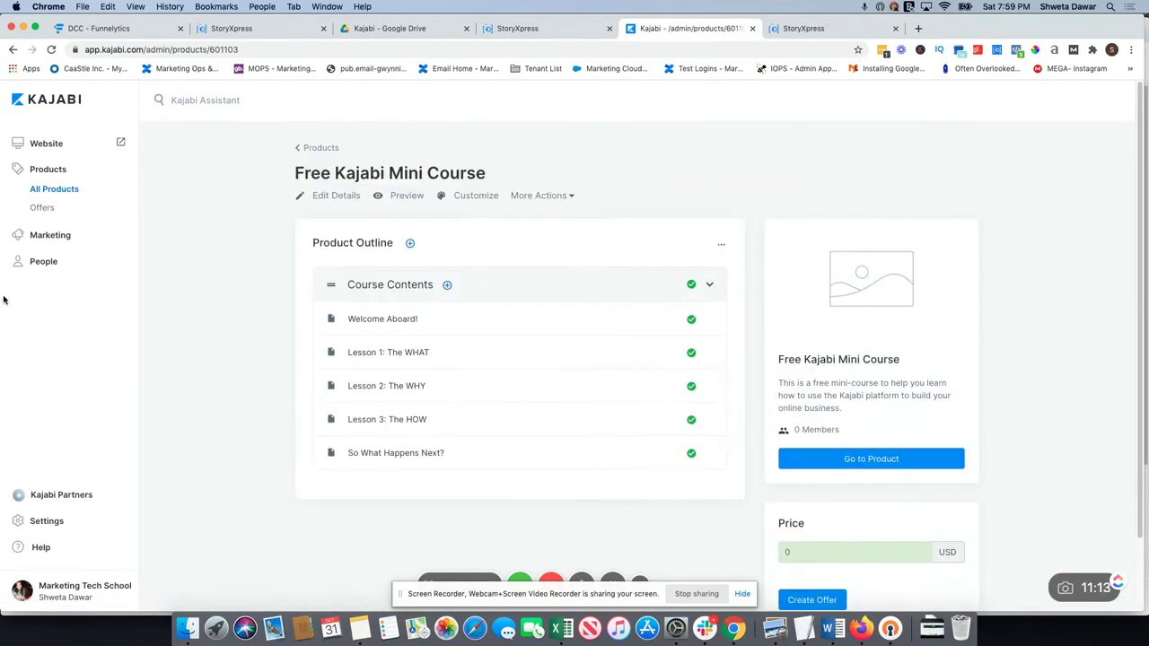
click(44, 209)
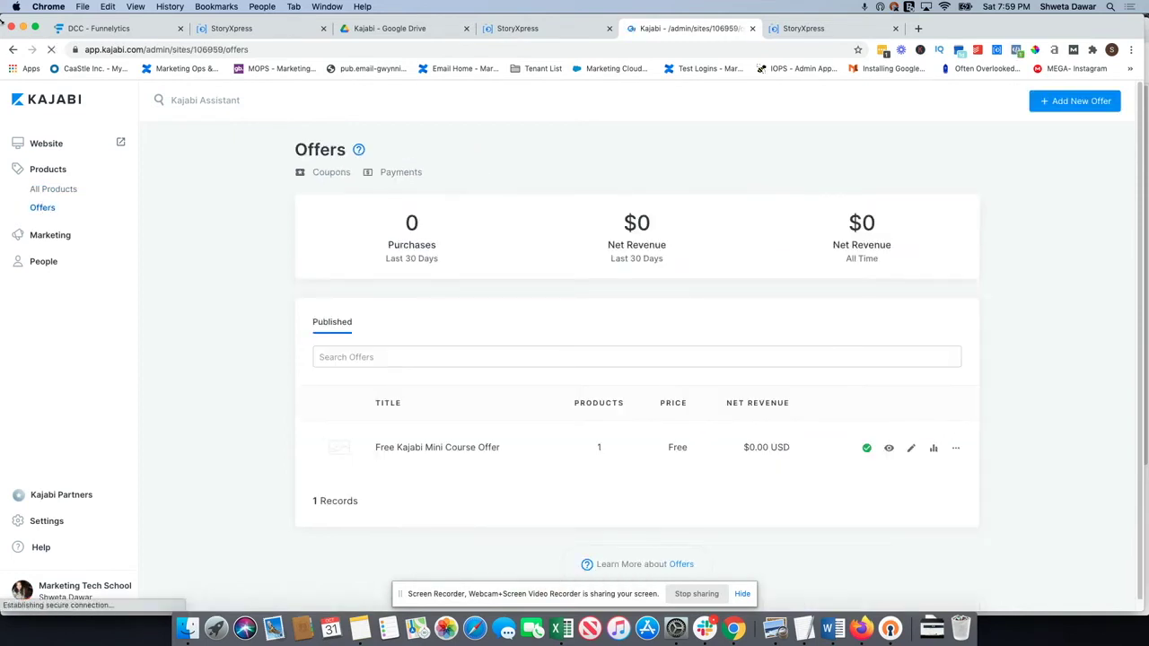
click(910, 451)
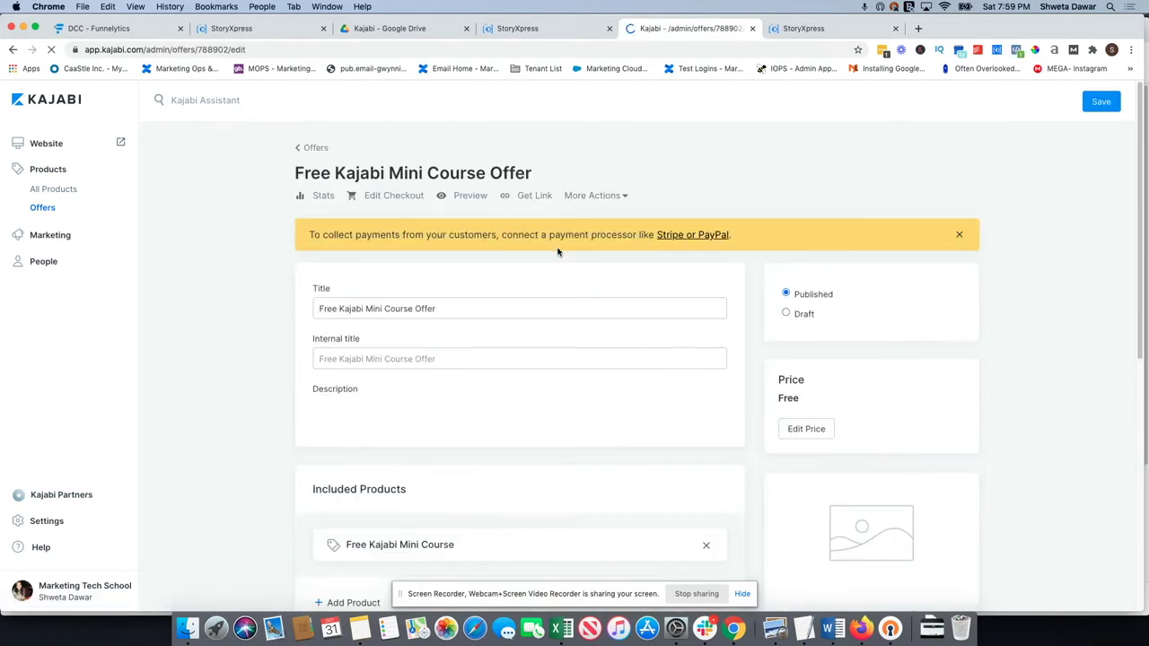
scroll(571, 302, down, 3)
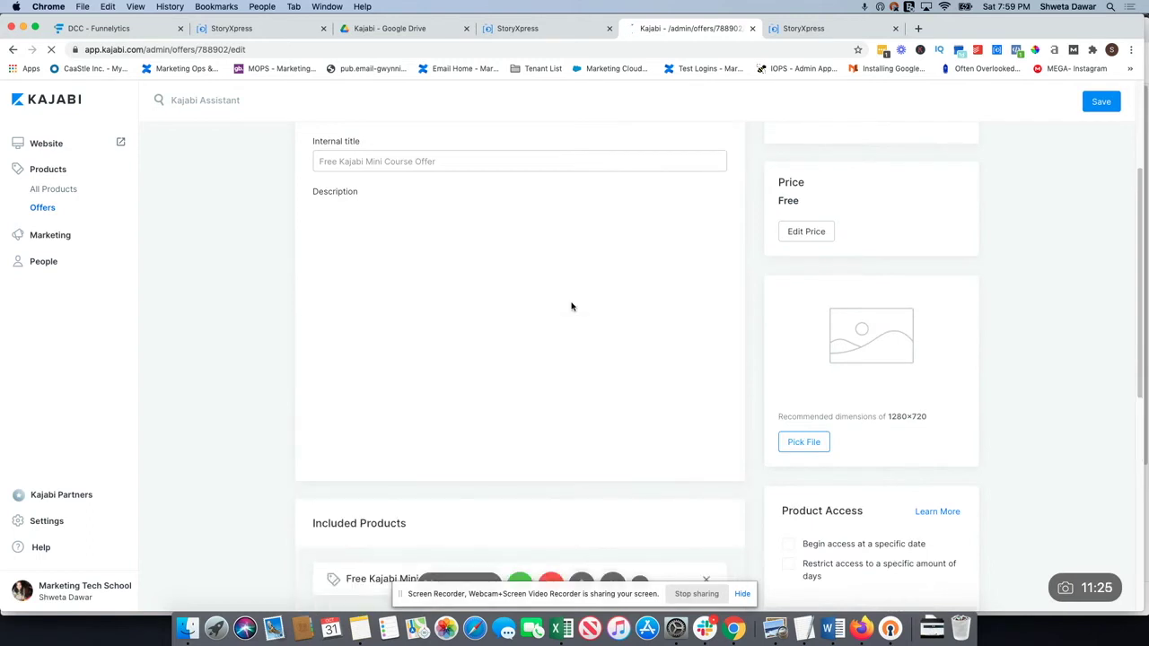
scroll(627, 375, down, 5)
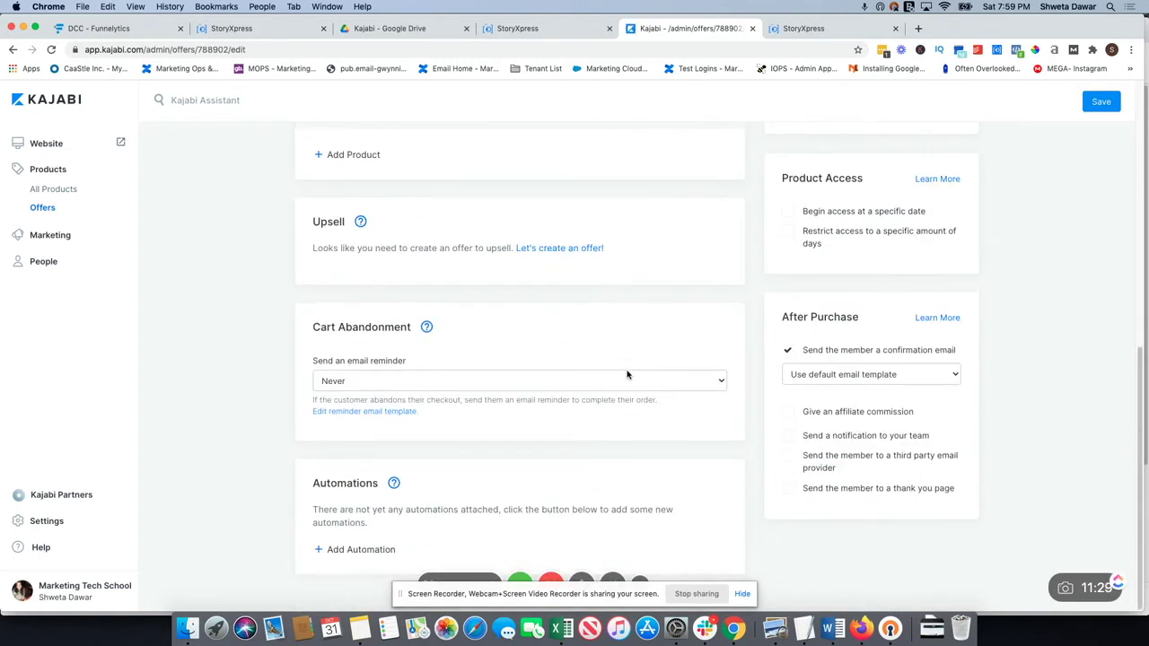
scroll(627, 375, up, 10)
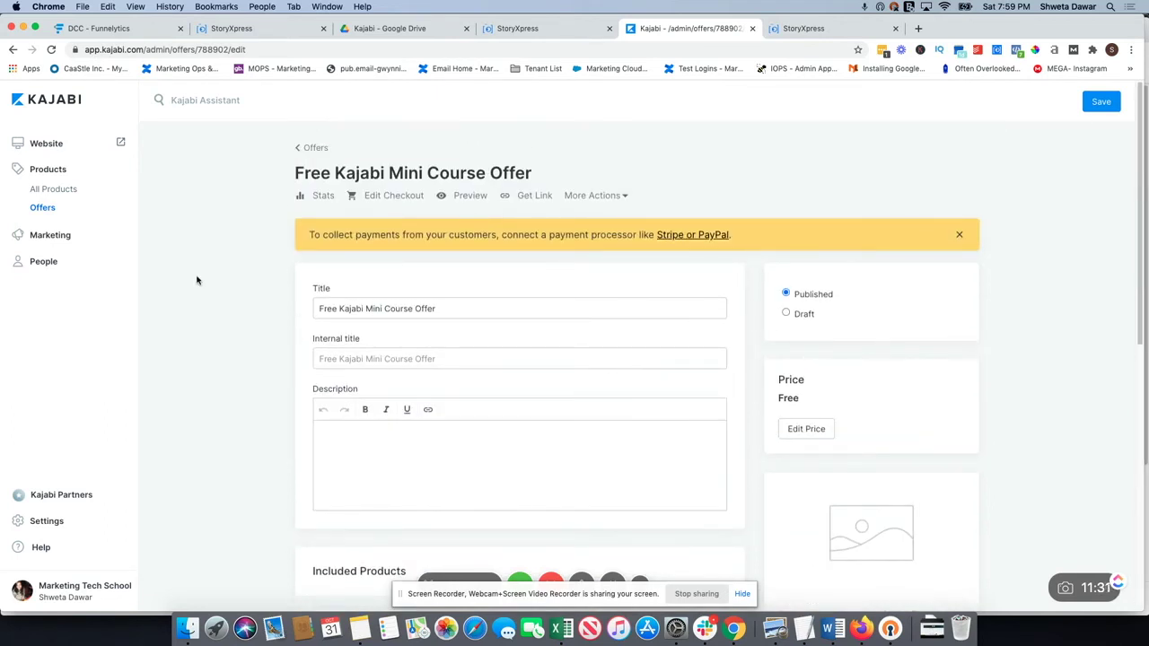
Open the offer's checkout page for customization and select all the placeholder checkout copy
click(395, 196)
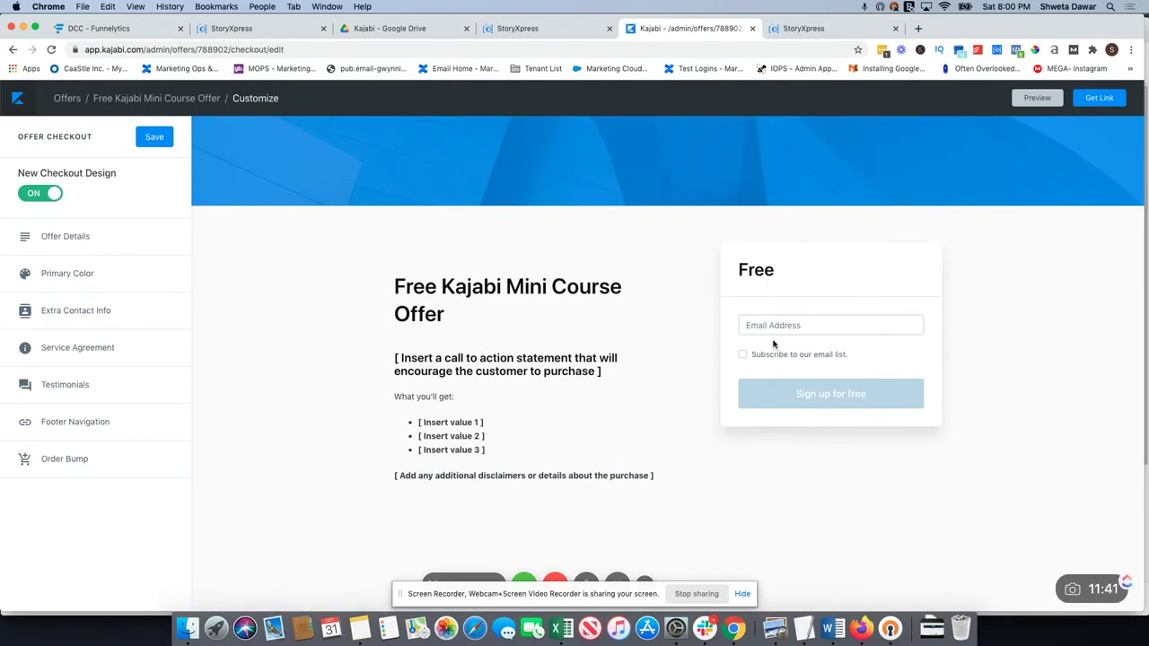
click(479, 382)
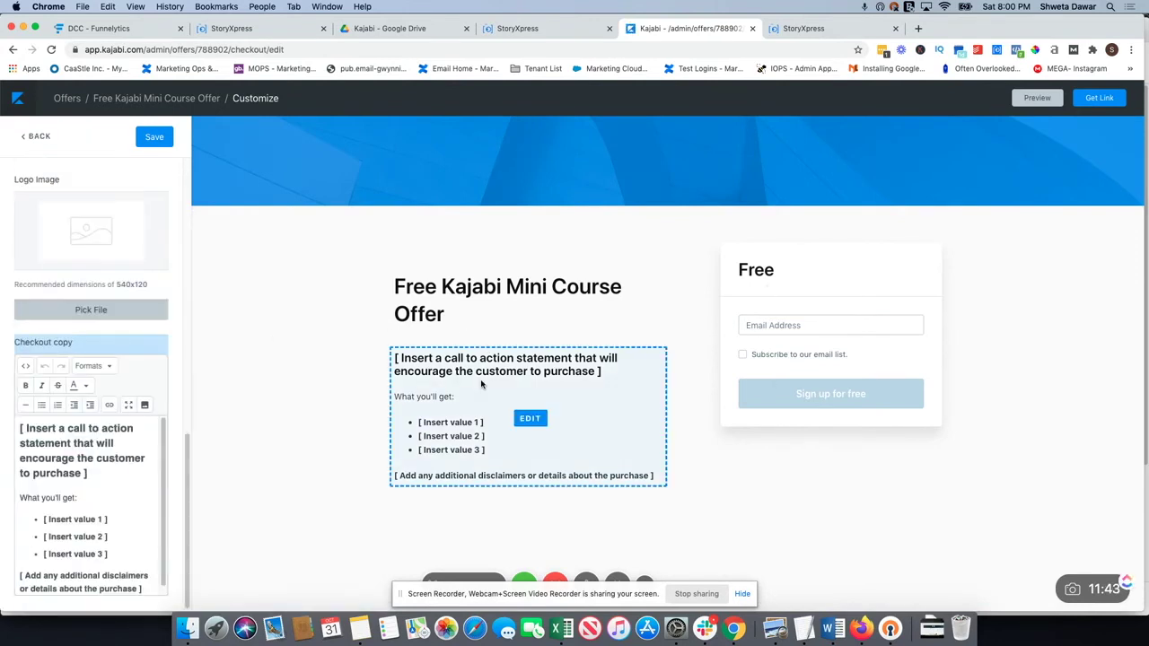
drag(143, 582, 15, 413)
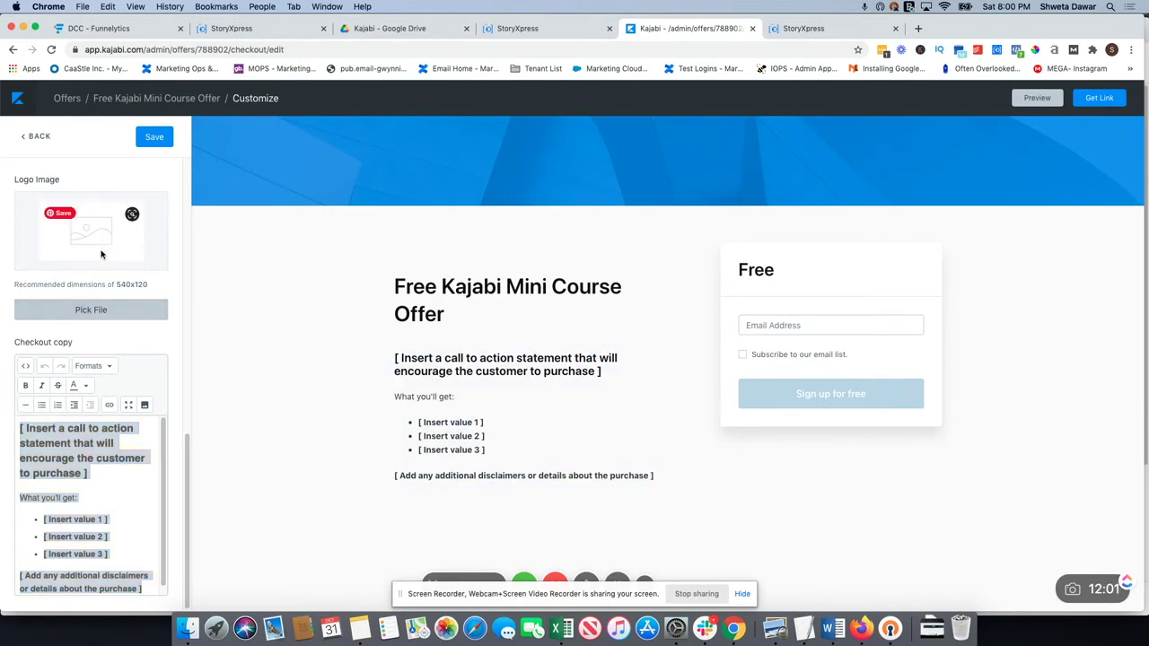
Disable the banner in the Offer Details and save the checkout page, checking the sign-up form
scroll(101, 255, up, 10)
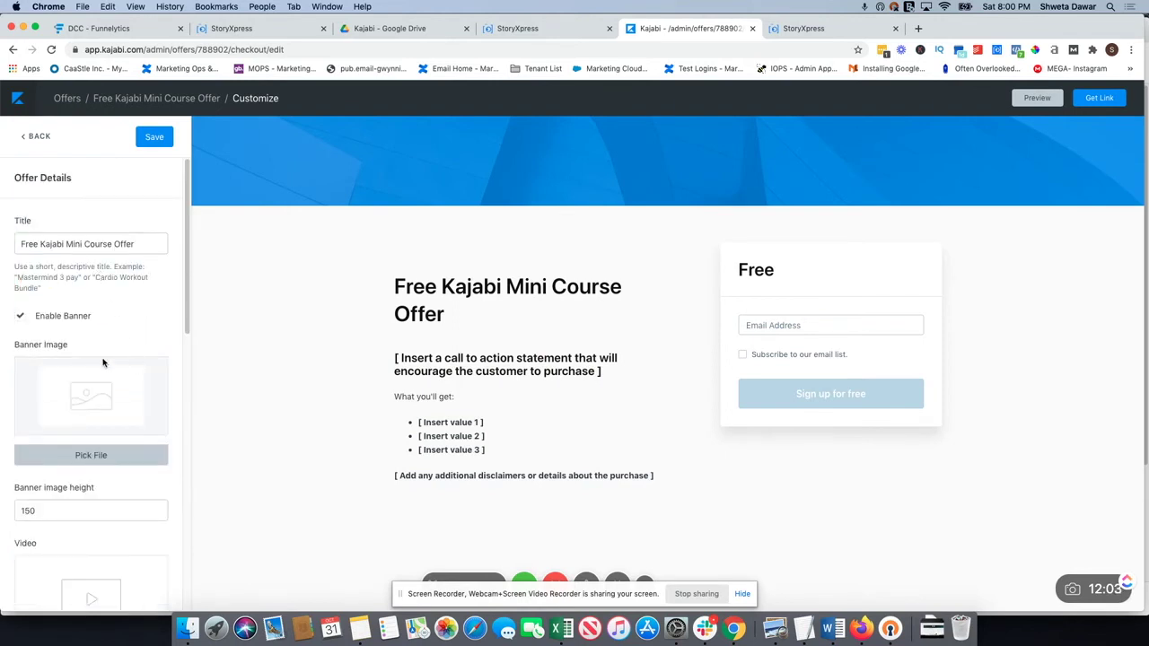
click(20, 316)
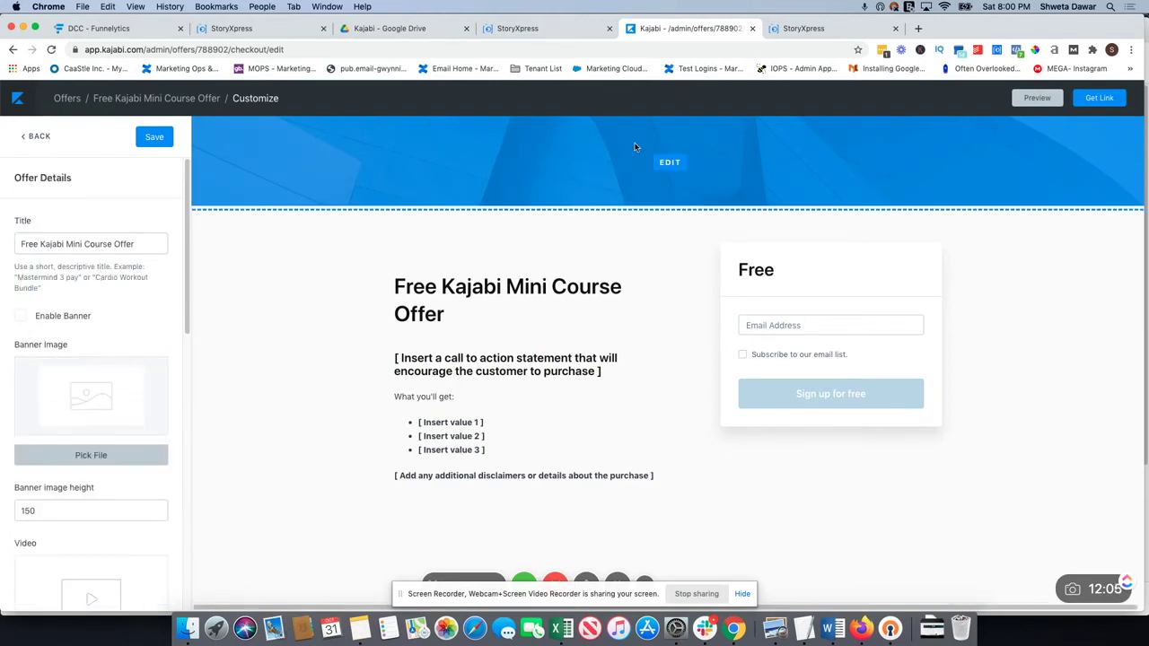
click(155, 136)
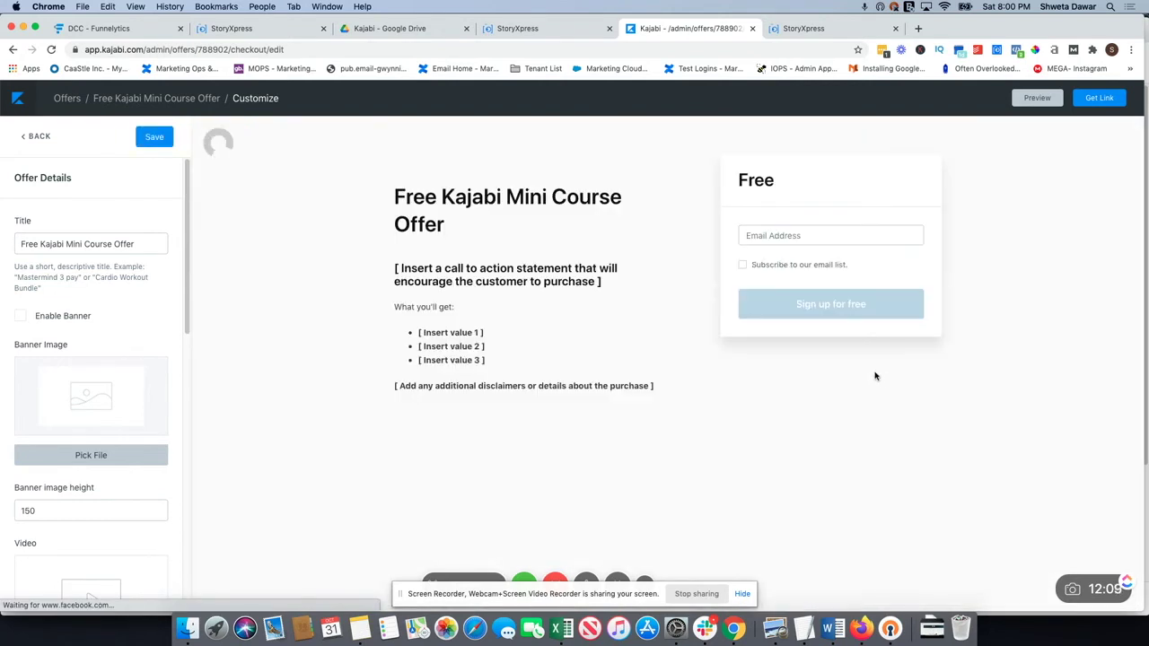
click(792, 236)
click(786, 215)
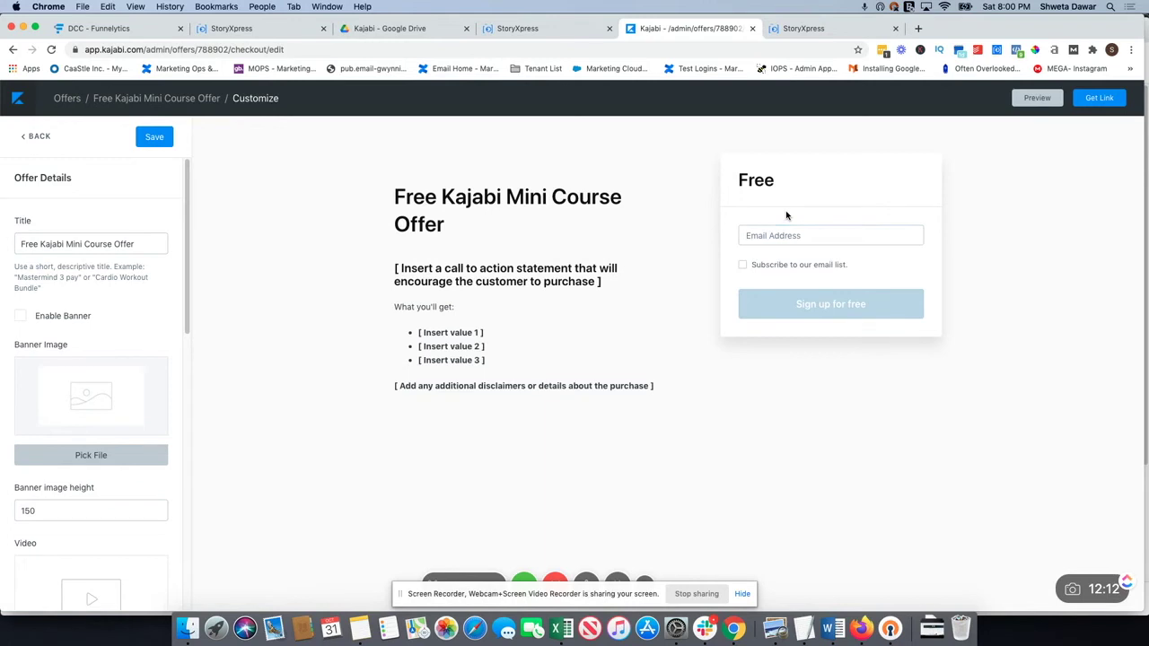
Check the offer selection in the checkout's Order Bump settings without choosing one, and return to the Offer Details
click(27, 139)
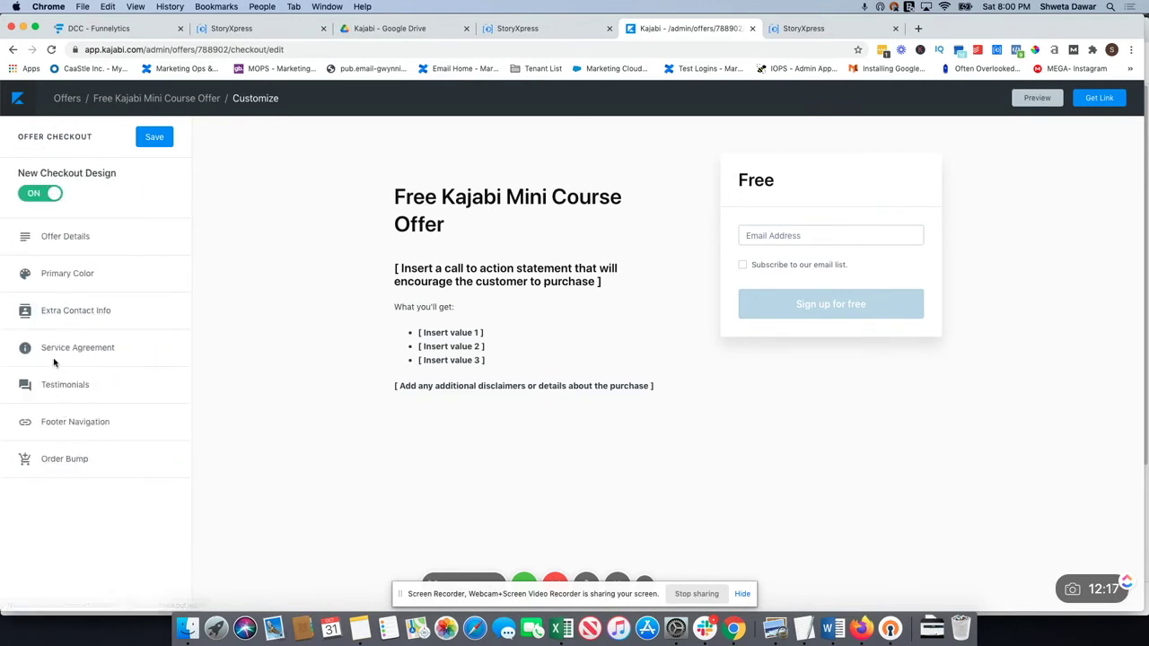
click(63, 461)
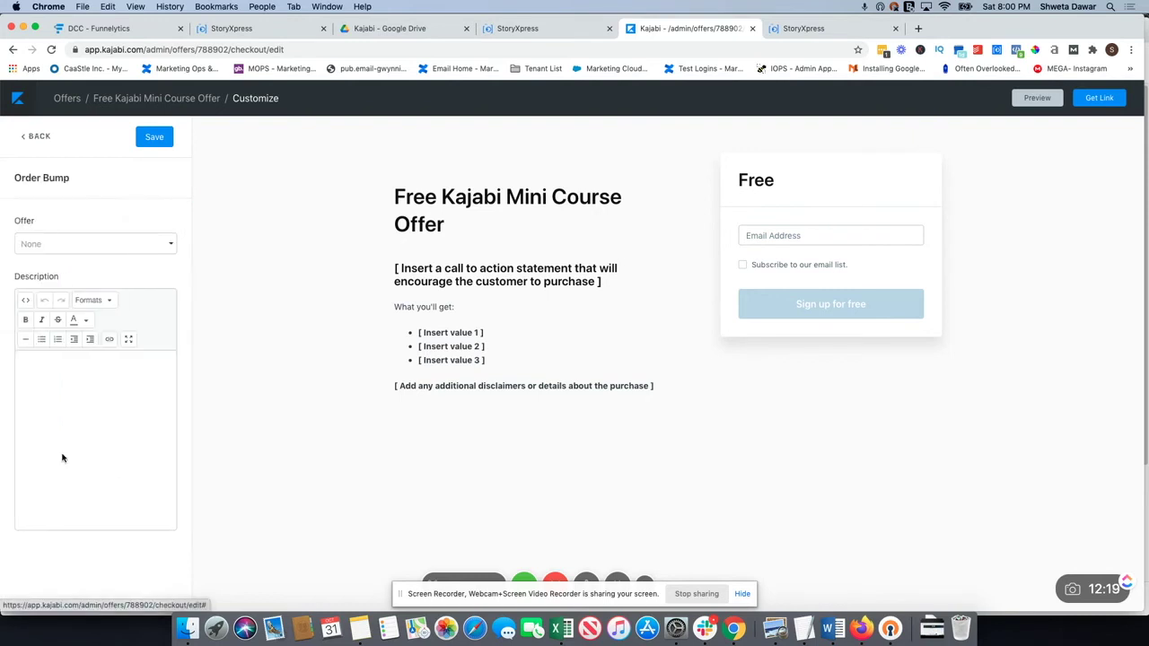
click(70, 242)
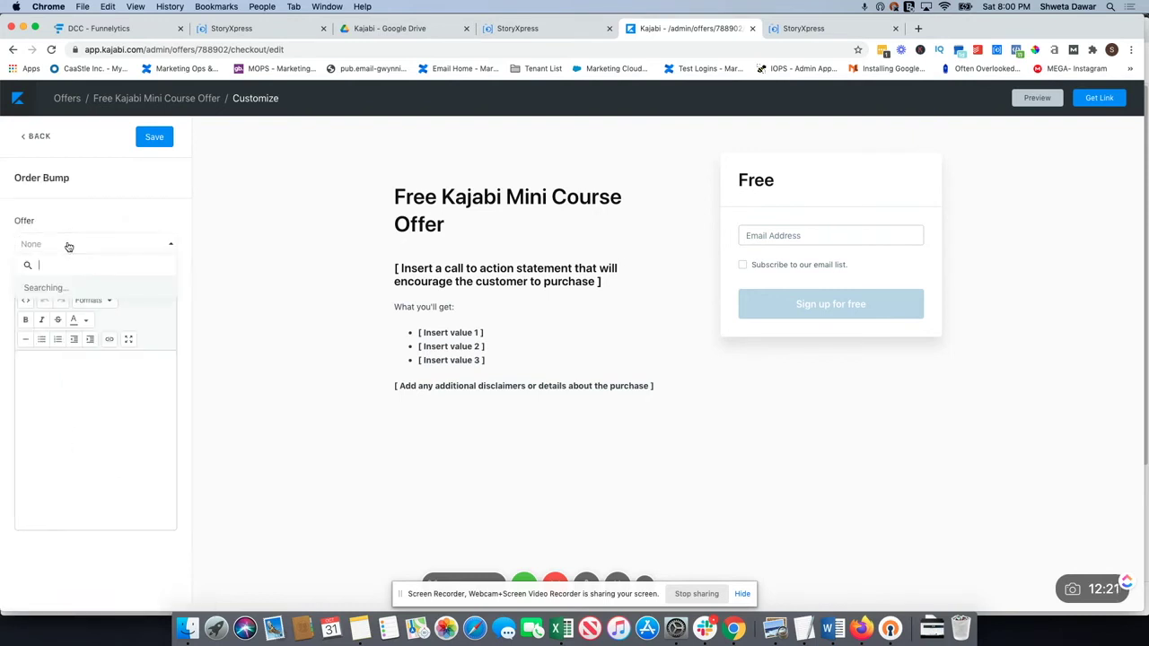
click(74, 220)
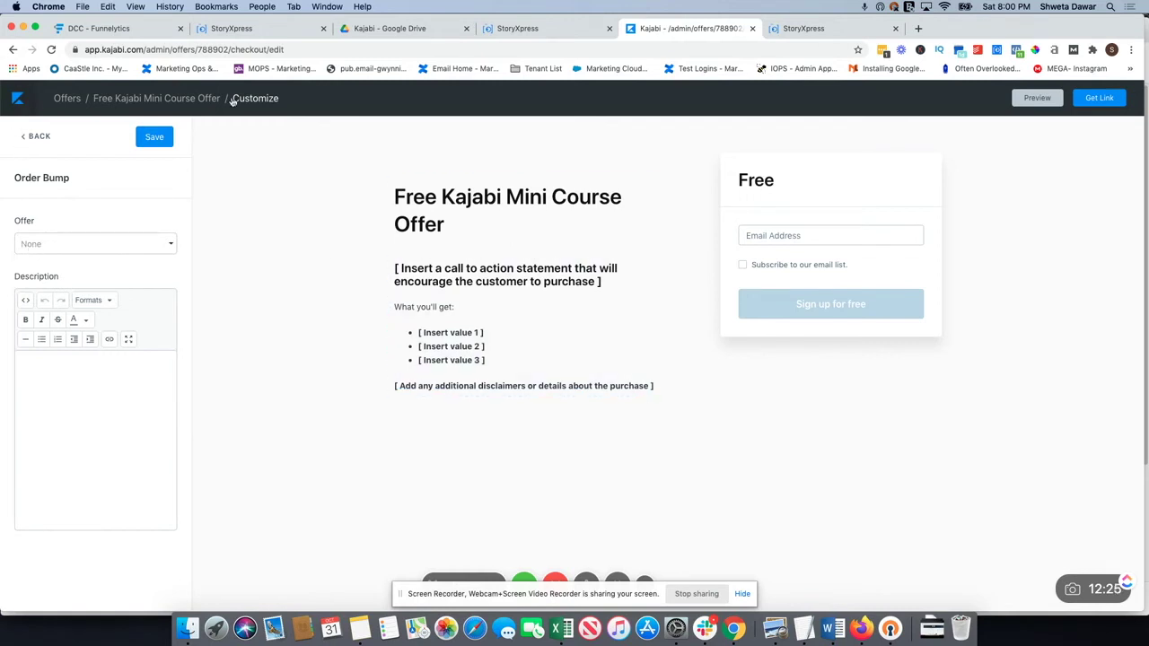
click(857, 232)
click(742, 177)
click(45, 137)
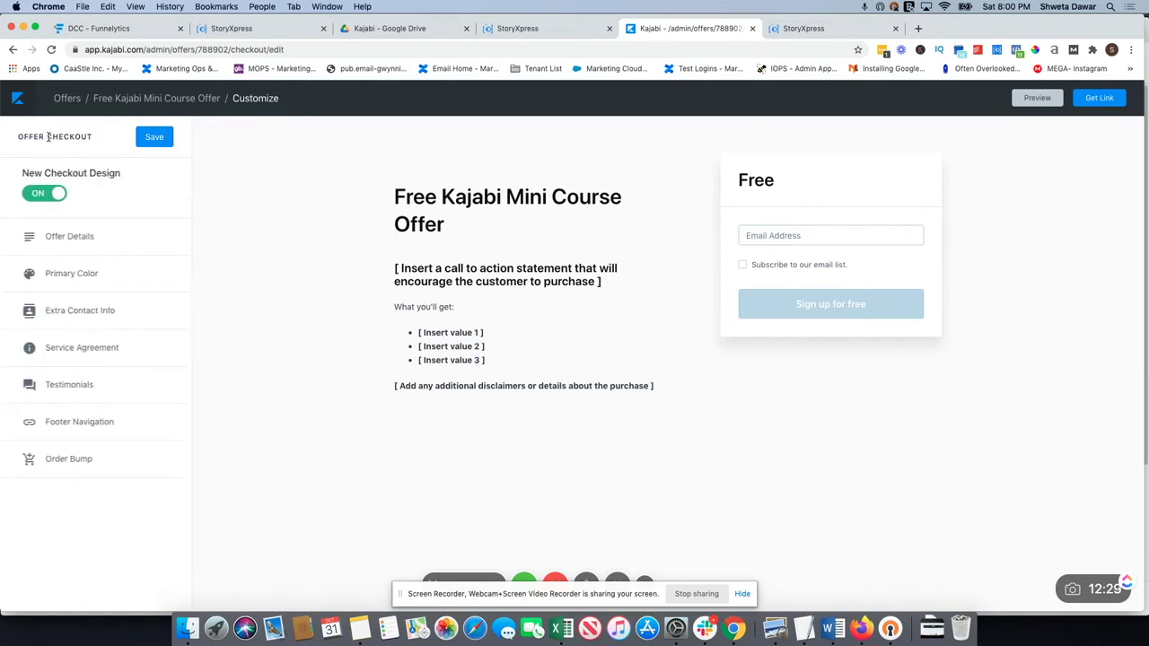
click(57, 236)
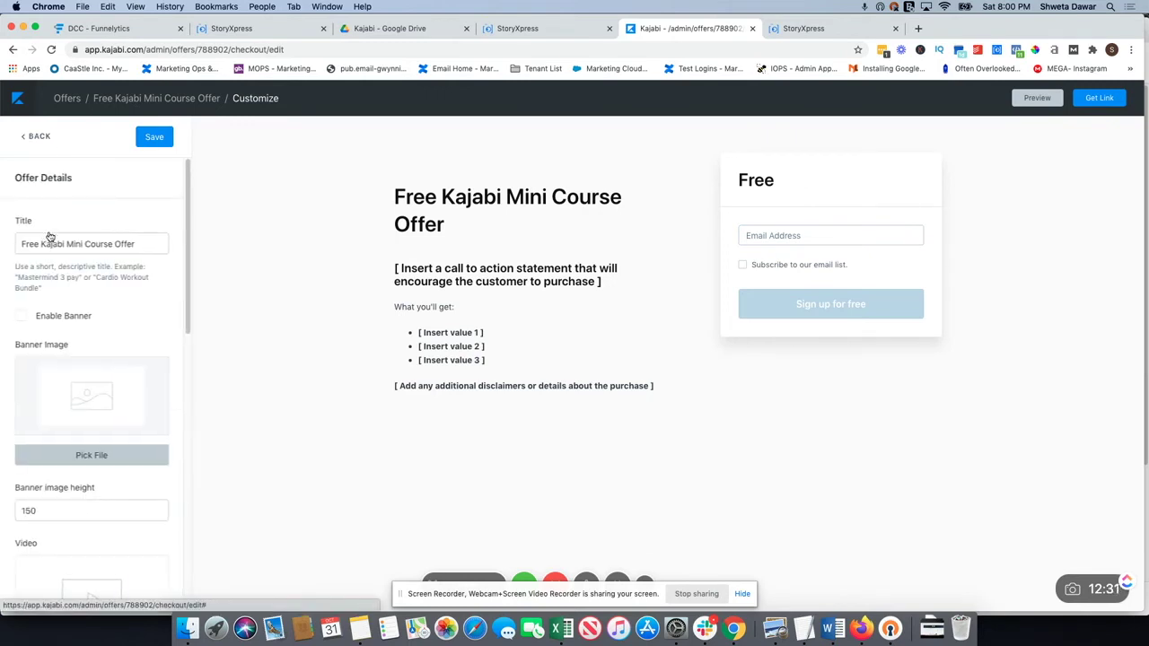
Look over the Offer Details, and change the checkout page's primary color to purple
scroll(23, 351, down, 5)
scroll(23, 351, down, 3)
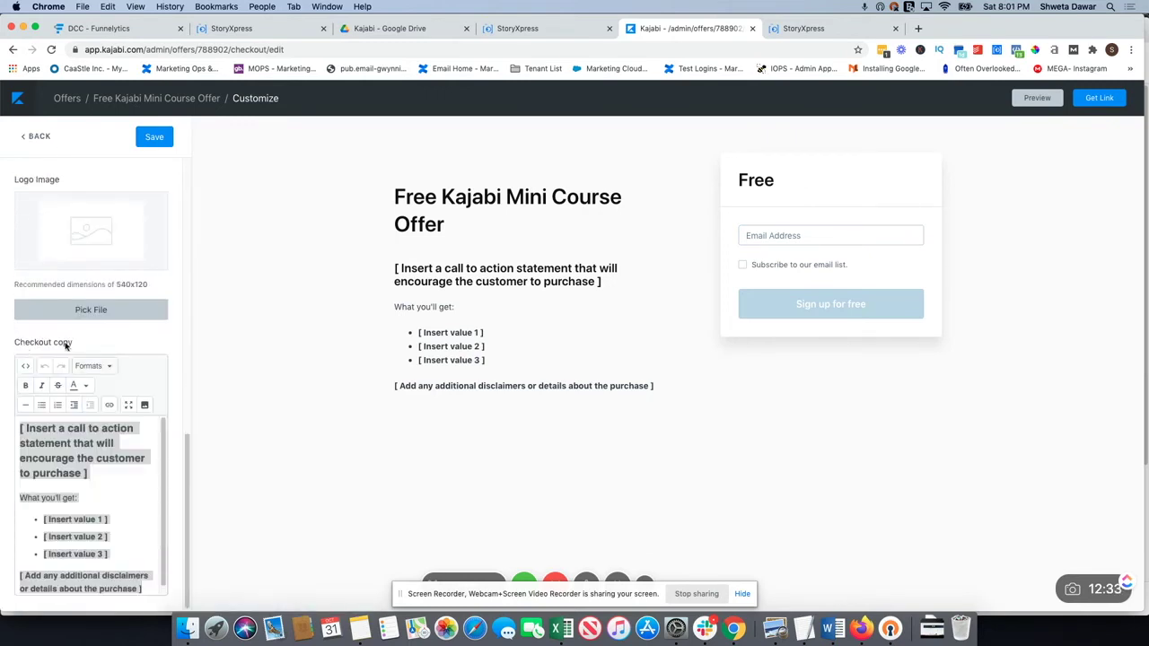
scroll(64, 346, up, 8)
click(36, 137)
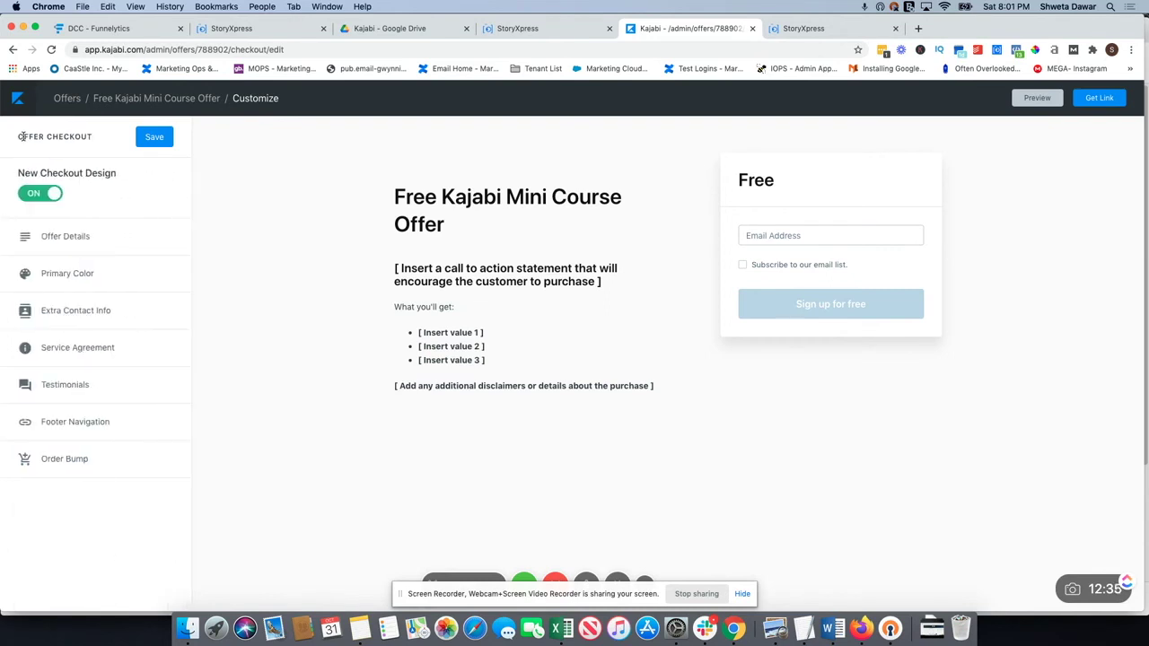
click(55, 278)
click(23, 224)
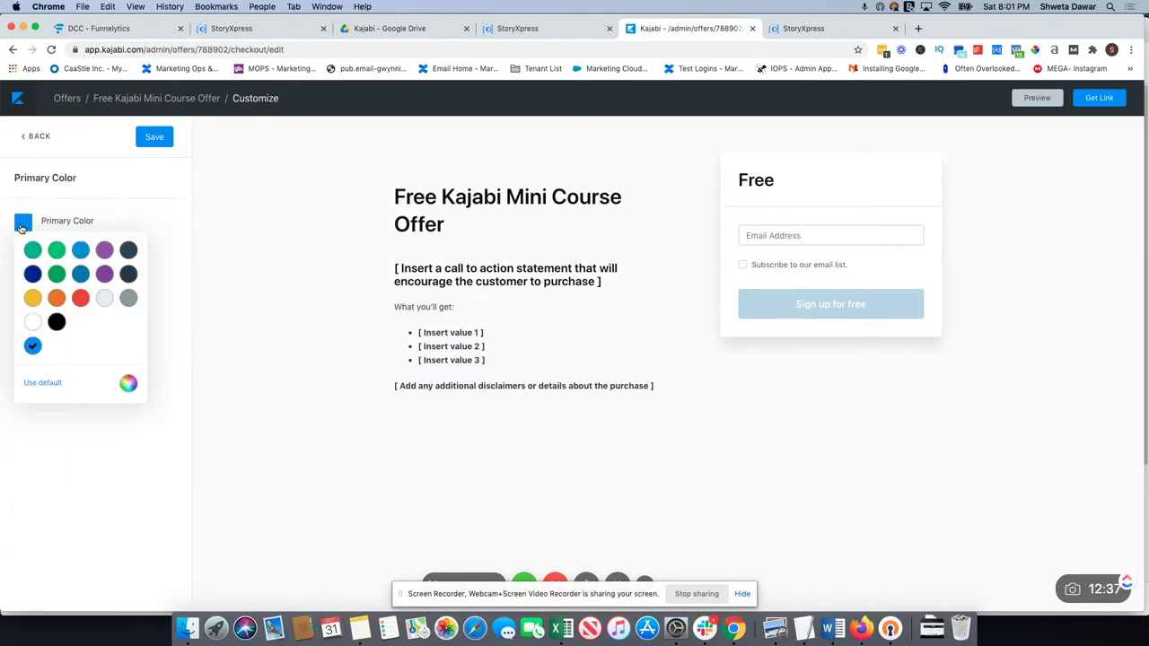
click(104, 273)
click(34, 137)
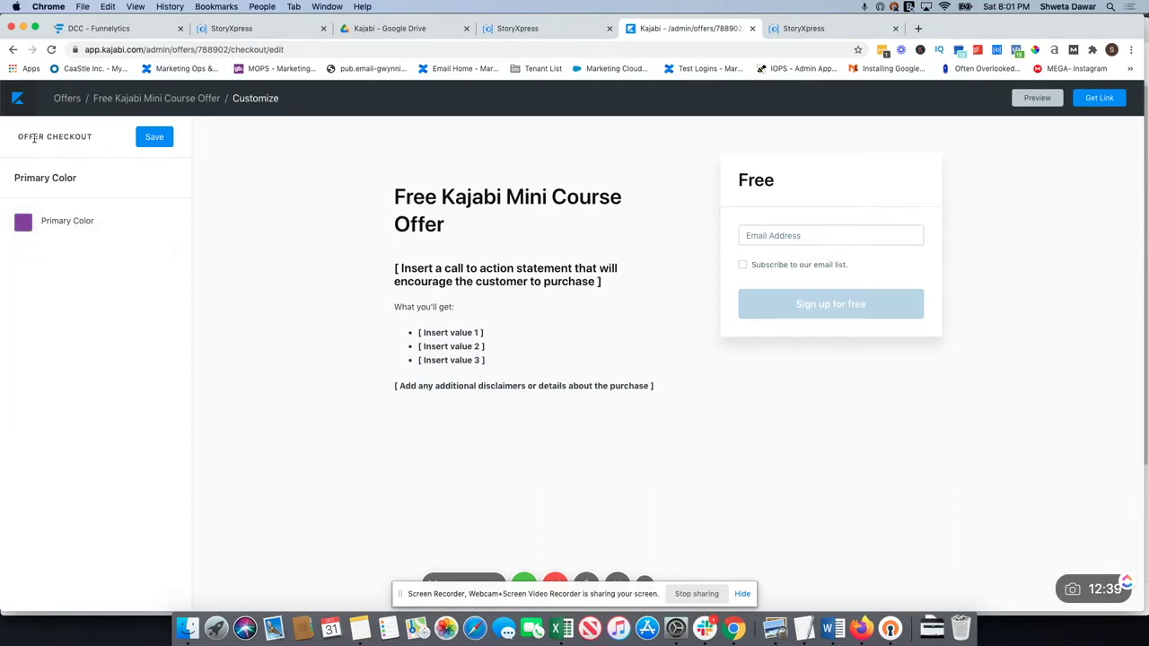
Enable collecting the name and password in the checkout's Extra Contact Information, and save the page
click(51, 314)
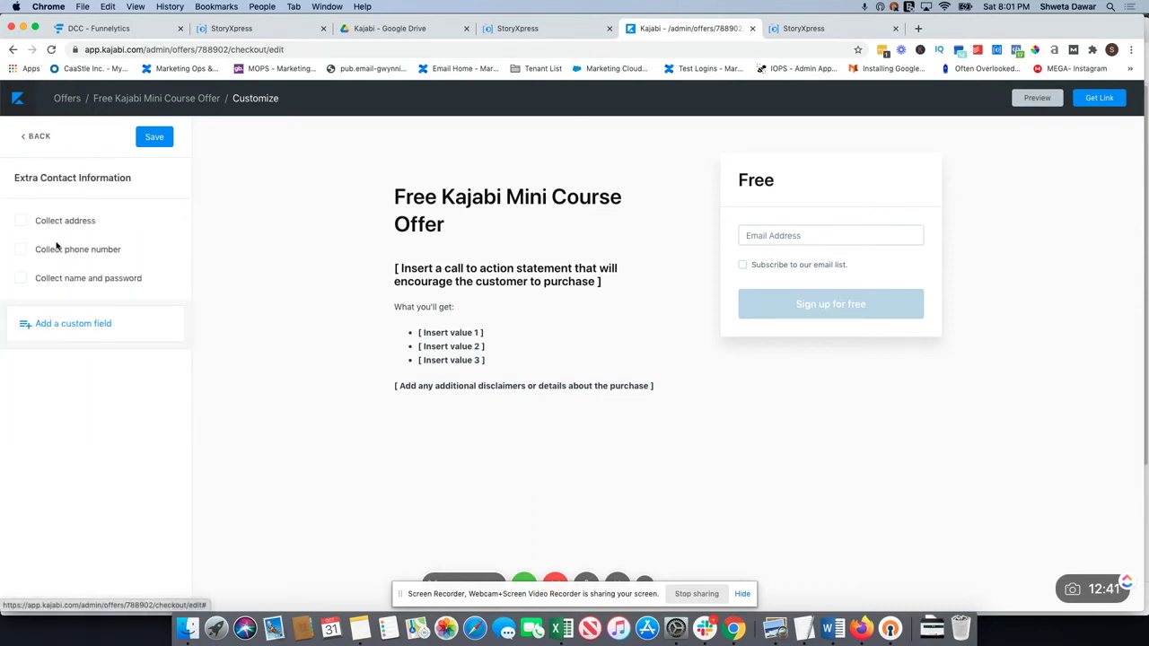
click(22, 281)
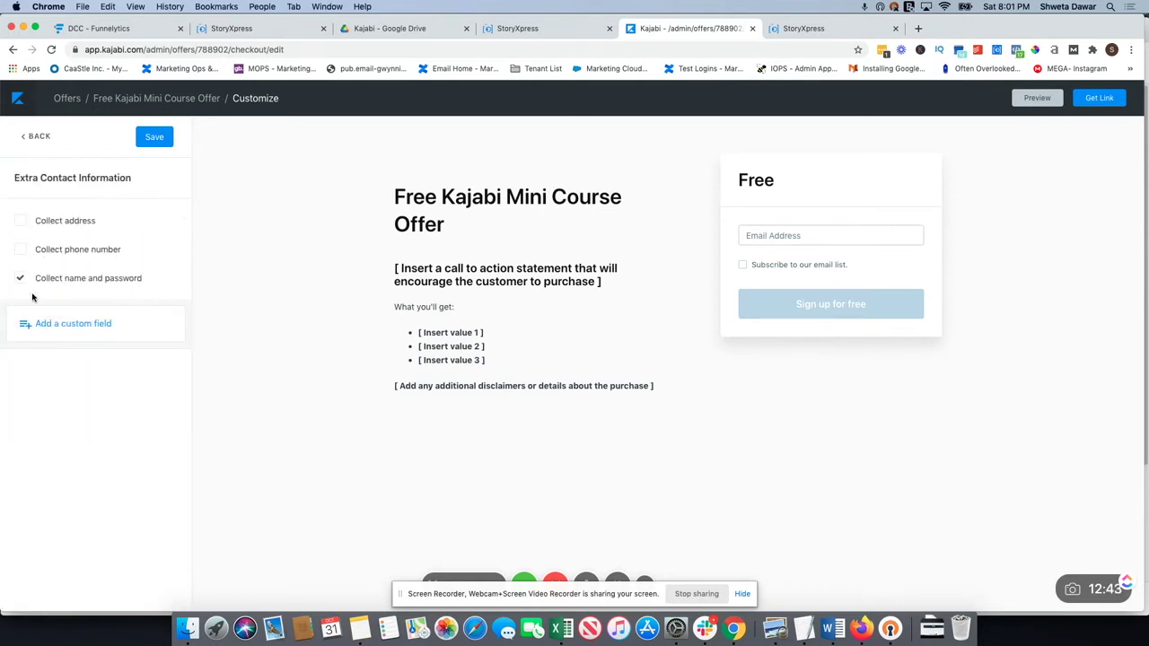
click(155, 138)
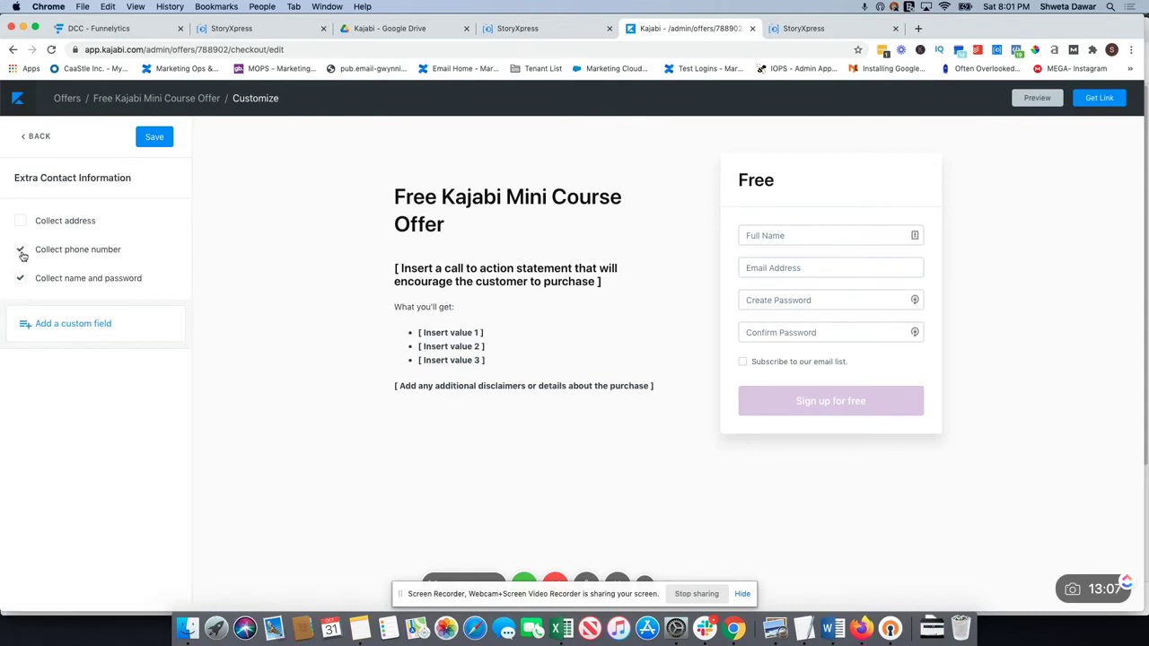
Check the choices for adding an existing or new custom field to the checkout form, without adding one
click(41, 325)
click(516, 244)
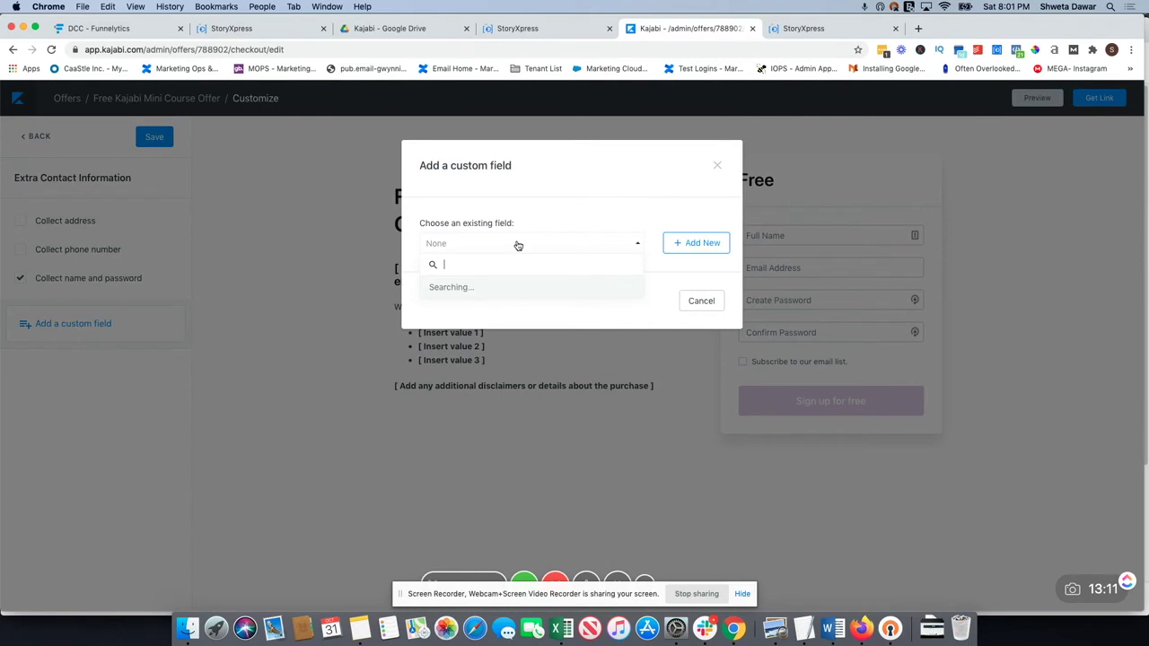
click(544, 217)
click(546, 245)
click(548, 245)
click(547, 245)
click(701, 243)
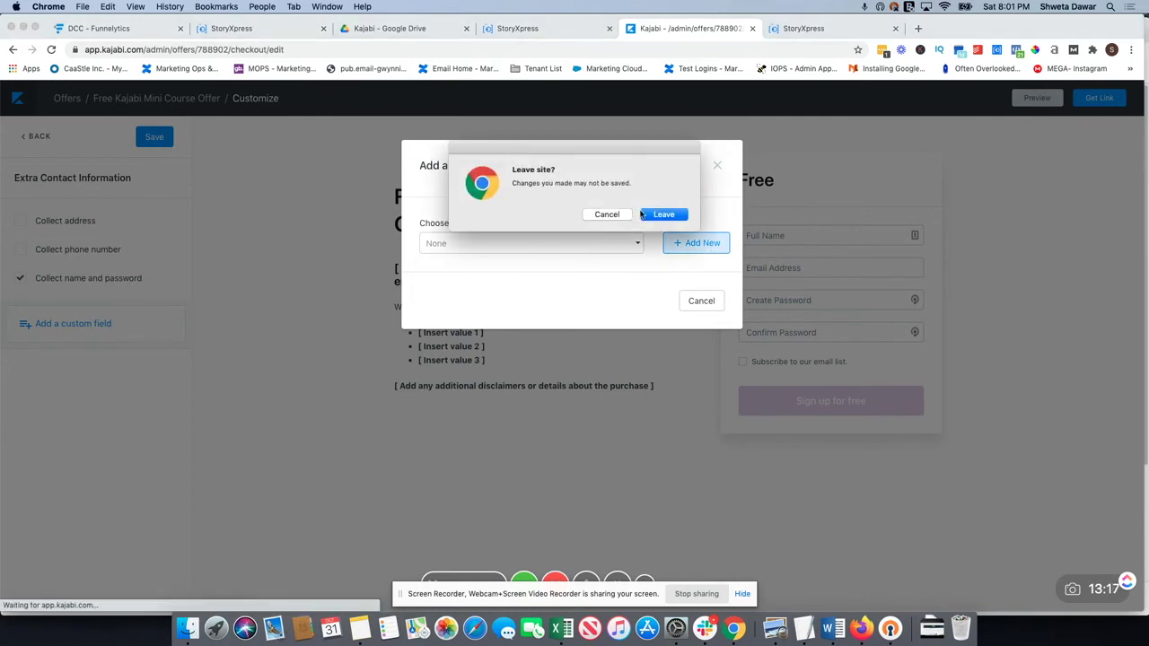
click(603, 215)
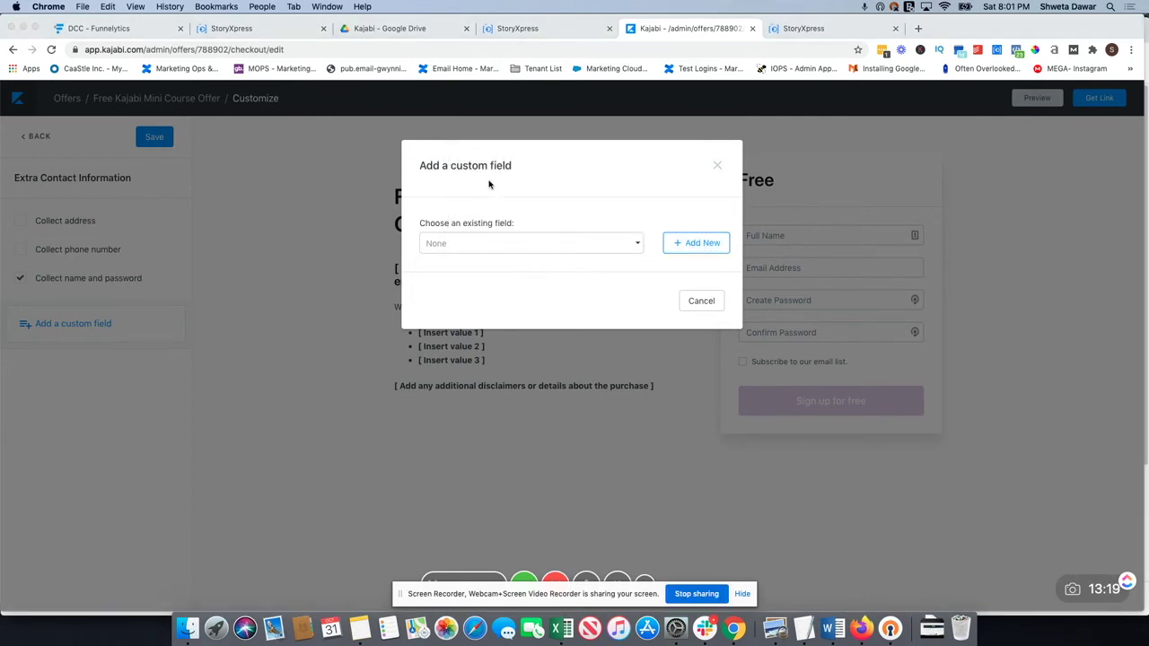
click(718, 166)
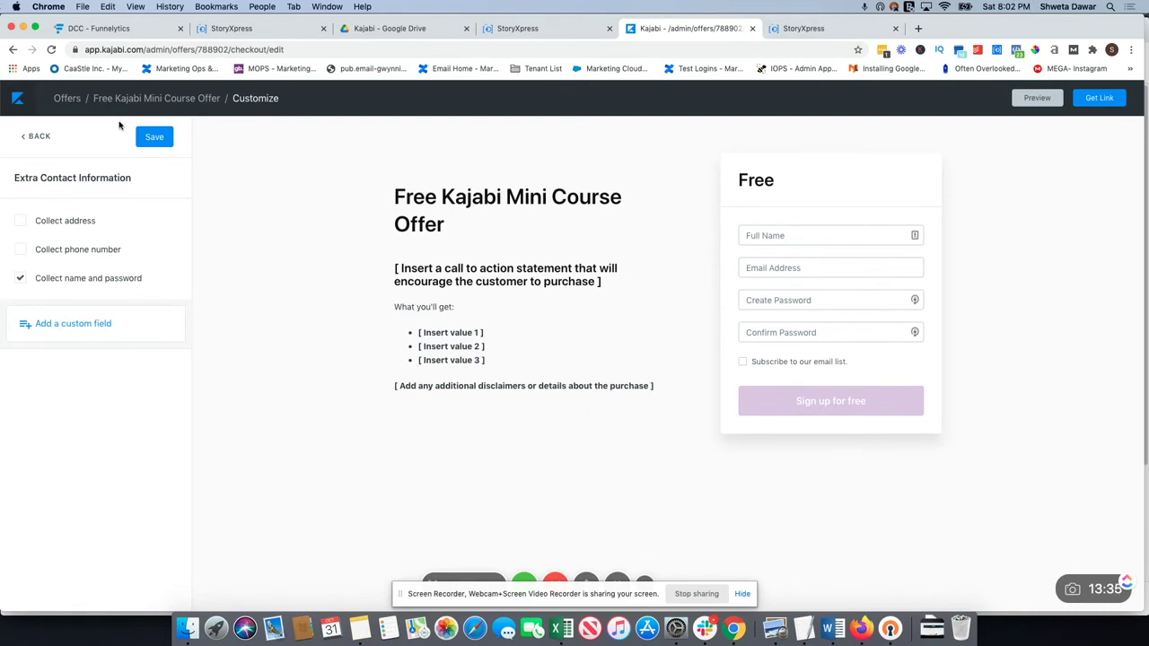
Save the checkout page and open its copied share link in a new browser tab to view the live sign-up page
click(154, 137)
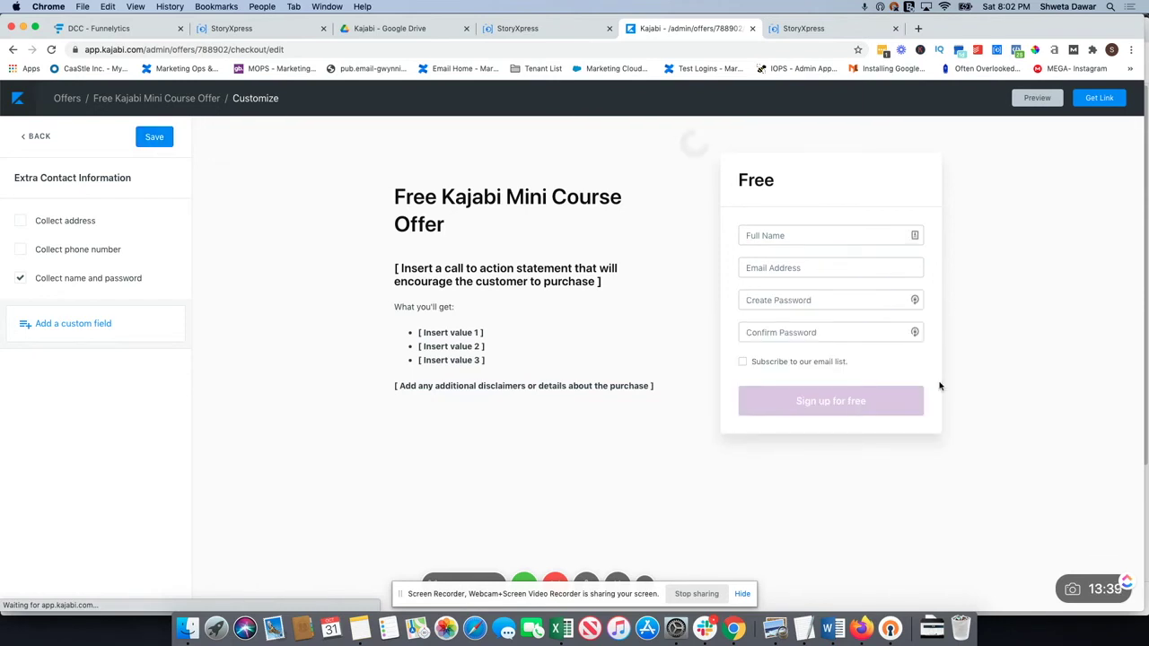
click(1099, 99)
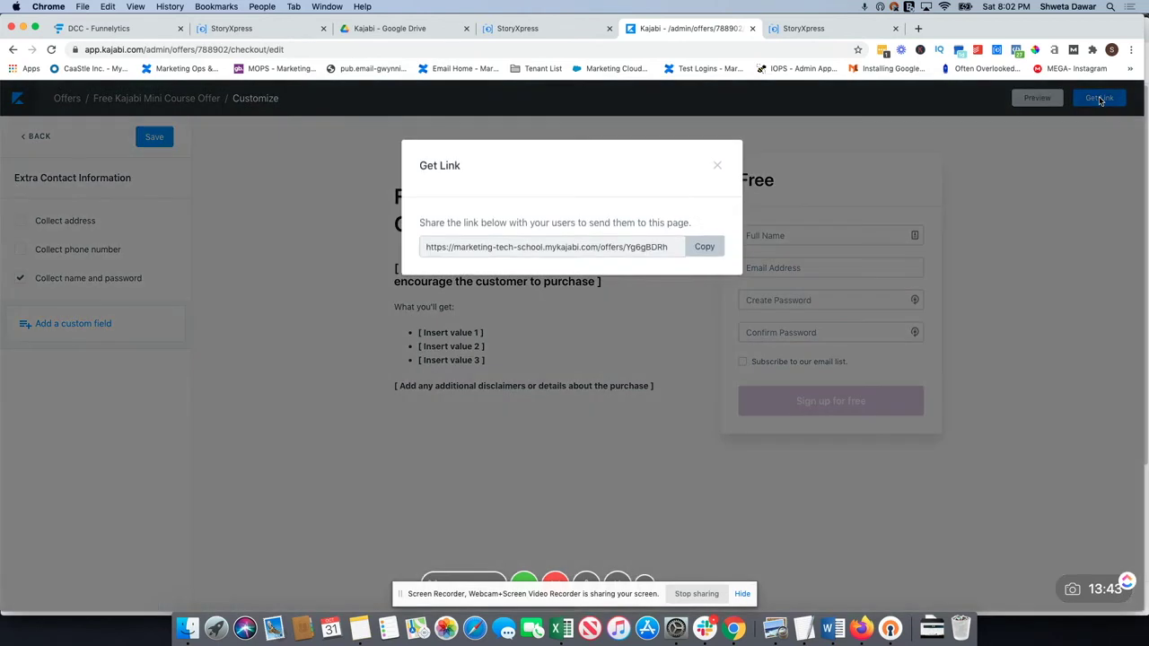
click(703, 247)
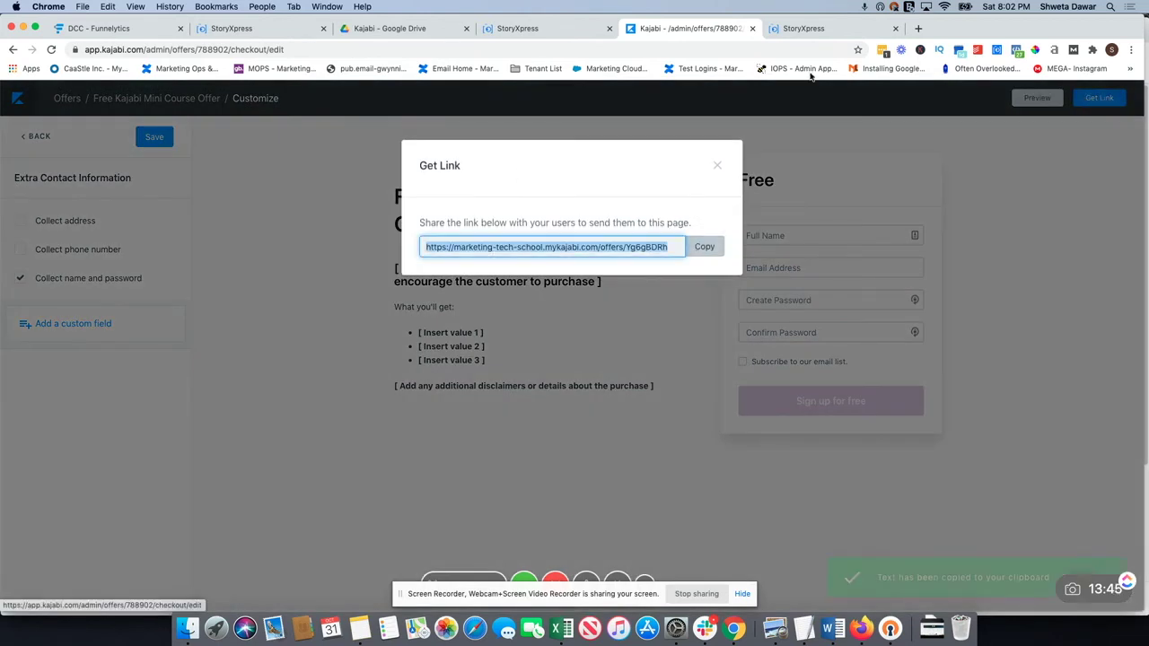
click(918, 29)
key(super+v)
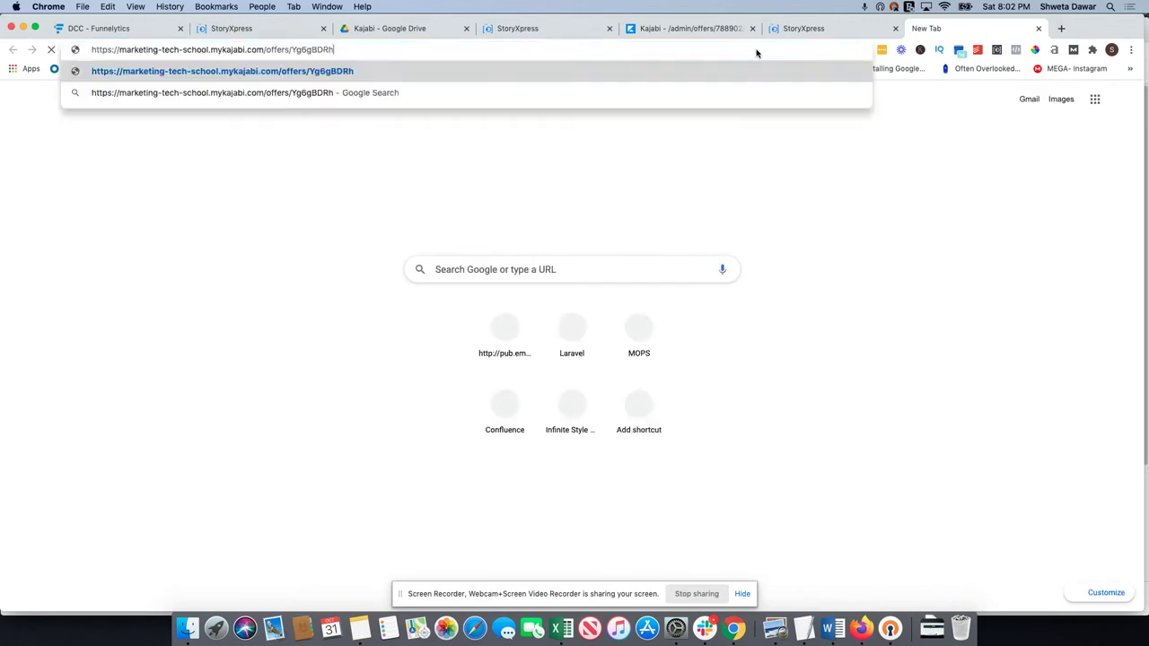
key(Return)
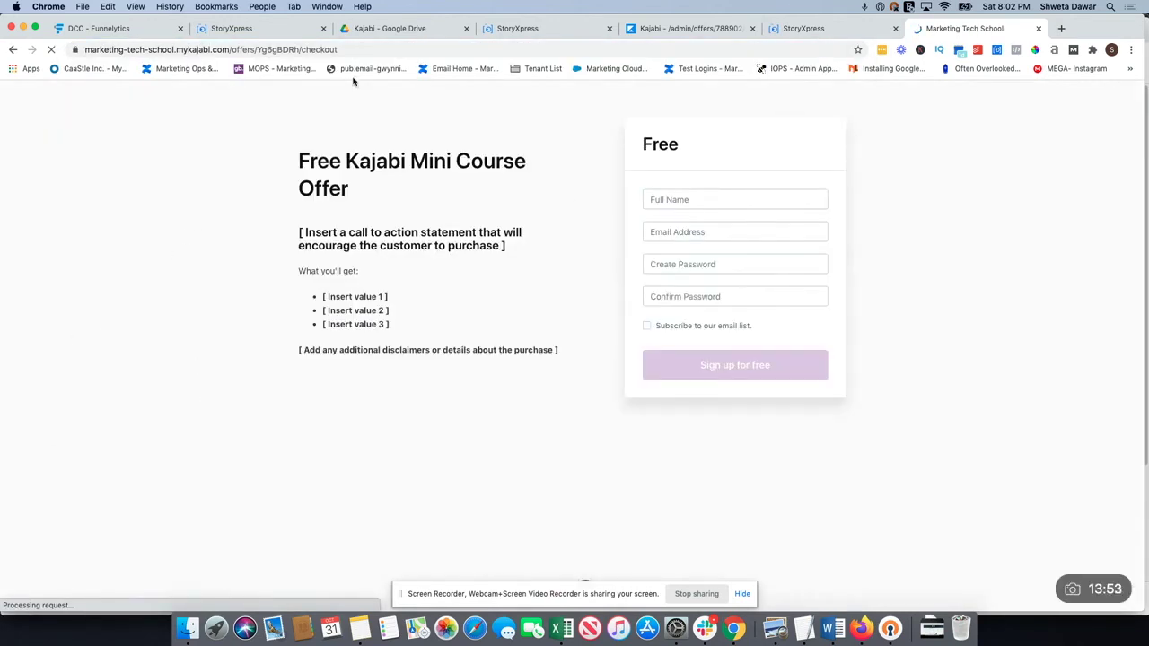
click(289, 51)
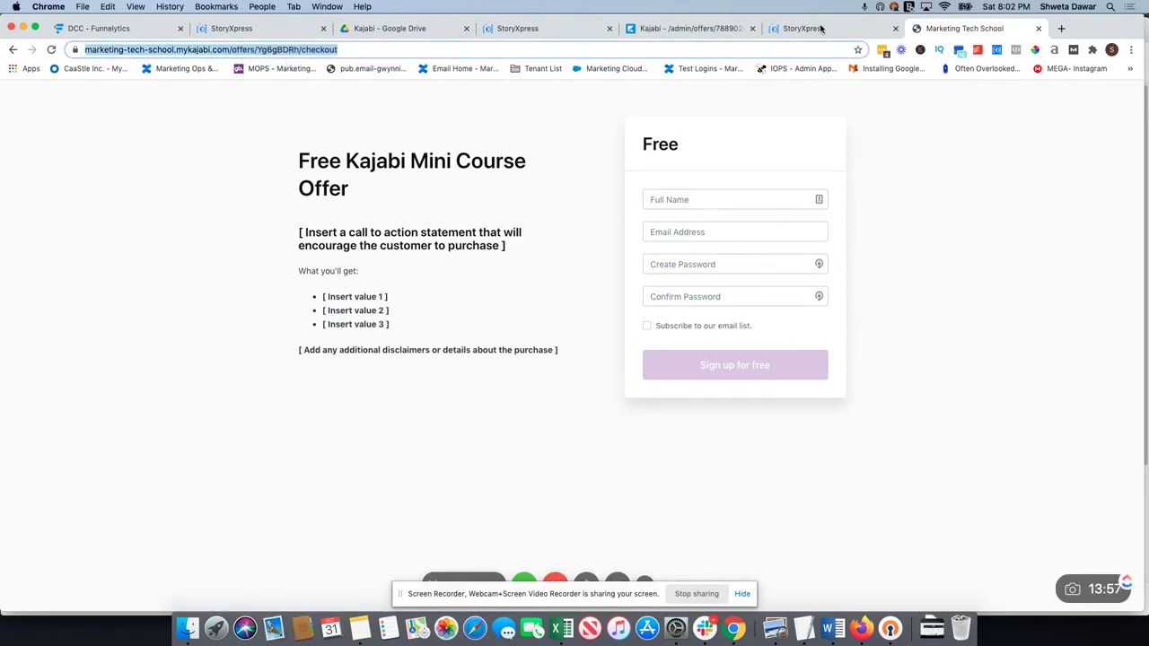
Return to the checkout editor, close the link dialog and save the checkout page
click(693, 29)
click(717, 170)
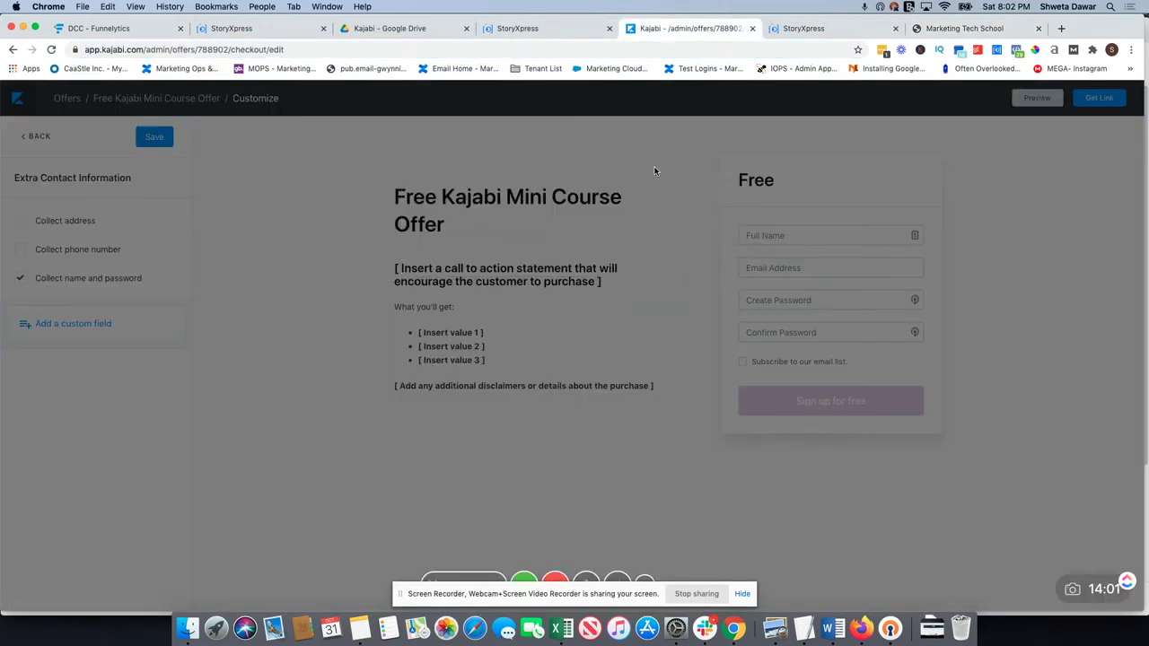
click(149, 138)
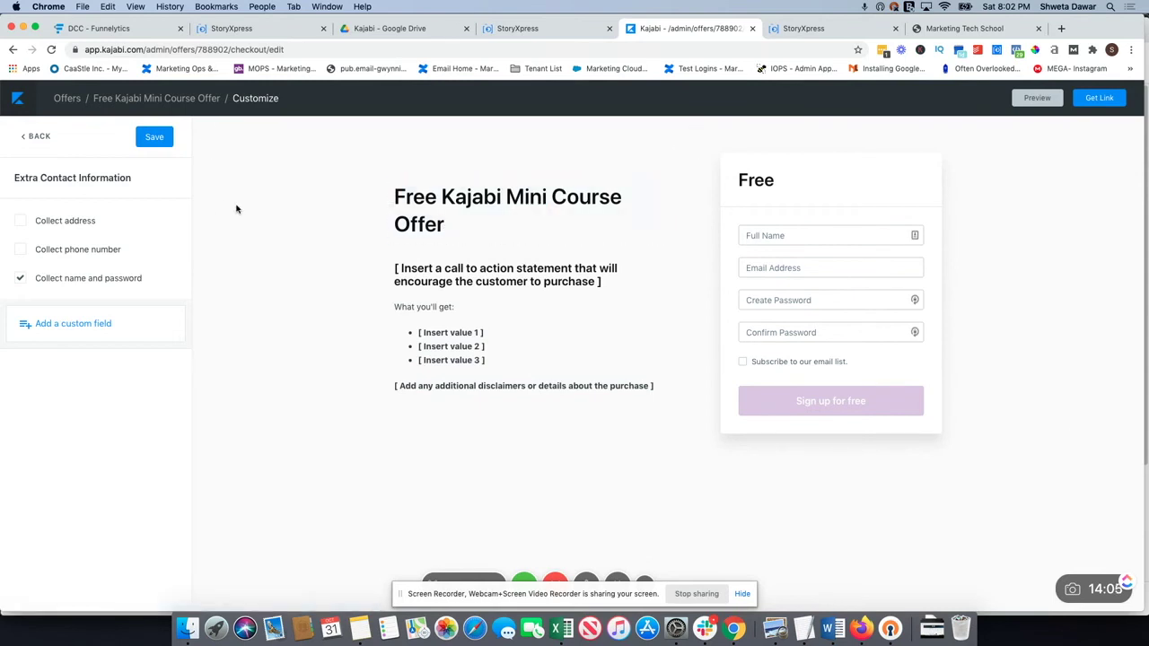
Leave the checkout editor and start a new standalone page for the website
click(117, 100)
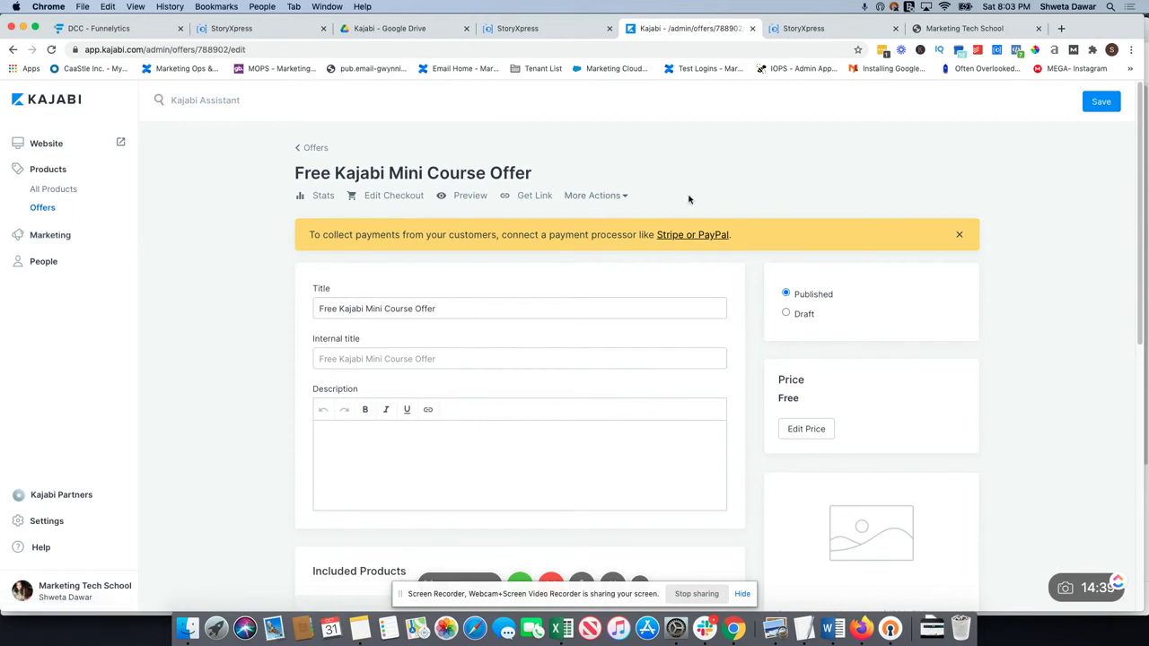
click(38, 235)
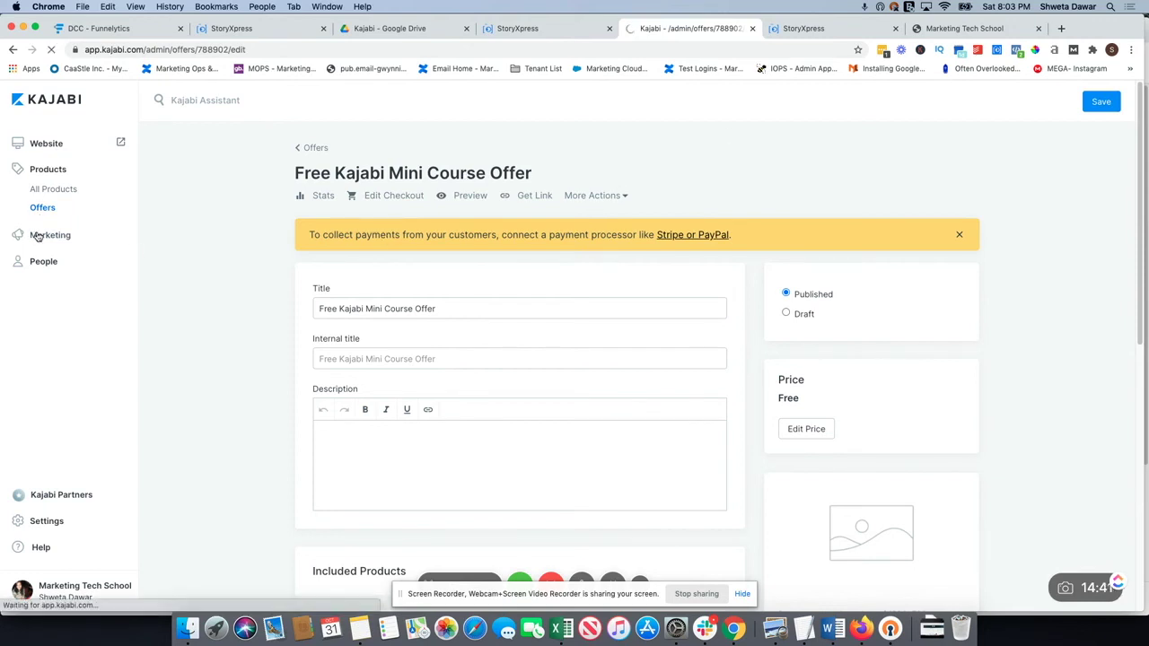
click(46, 146)
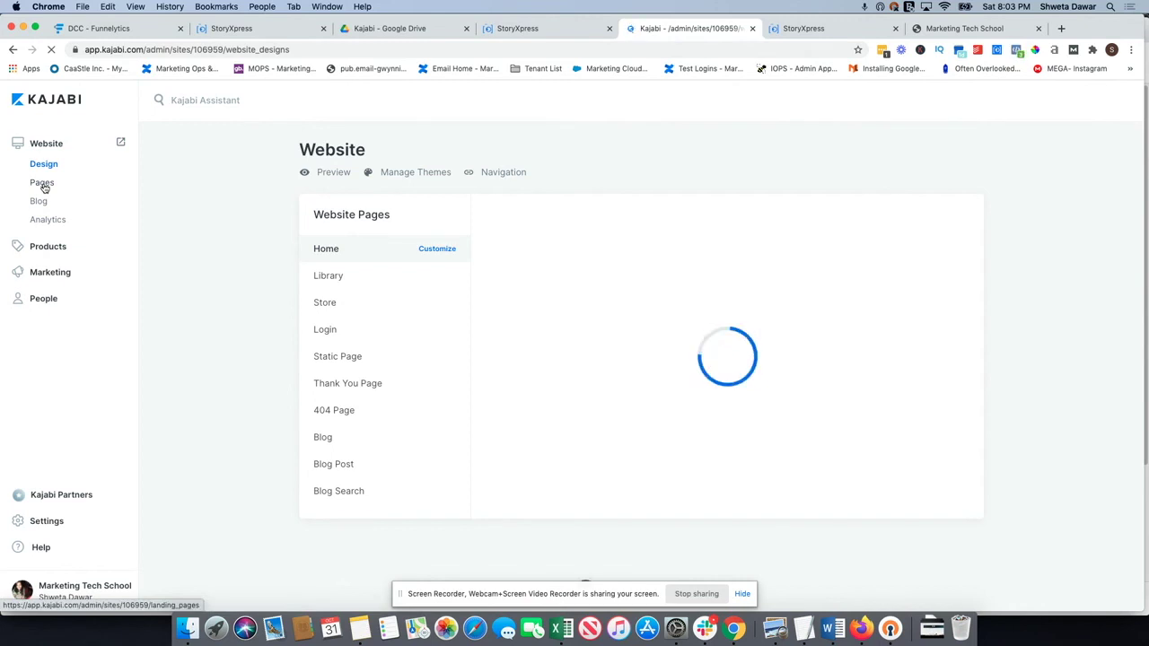
click(42, 183)
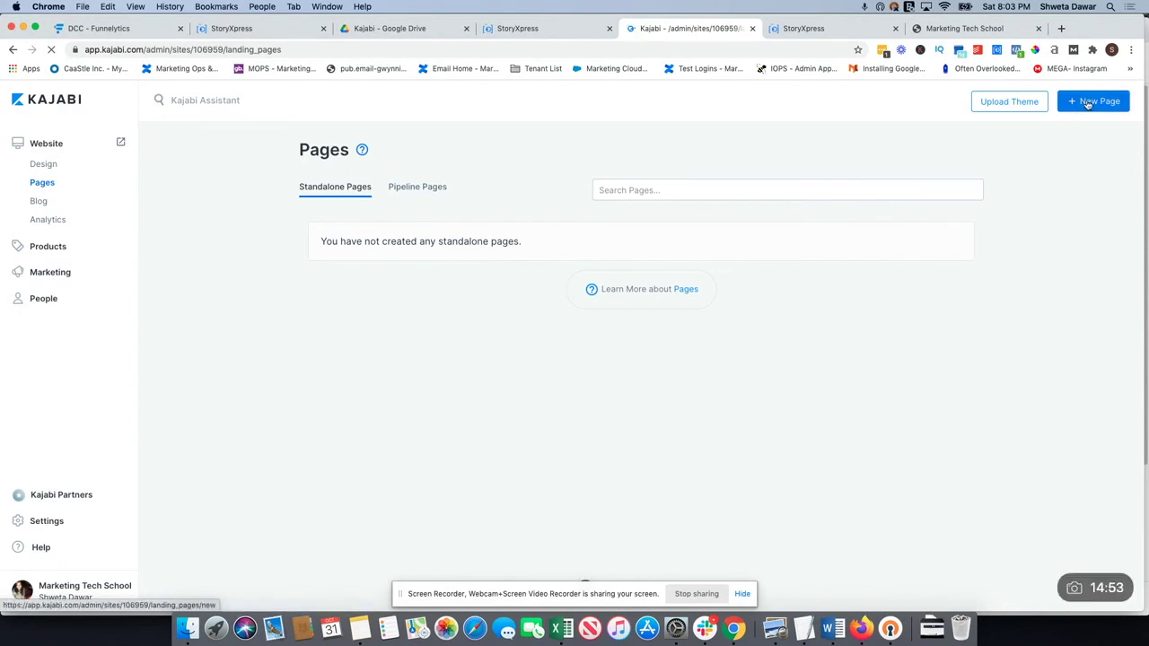
click(1088, 102)
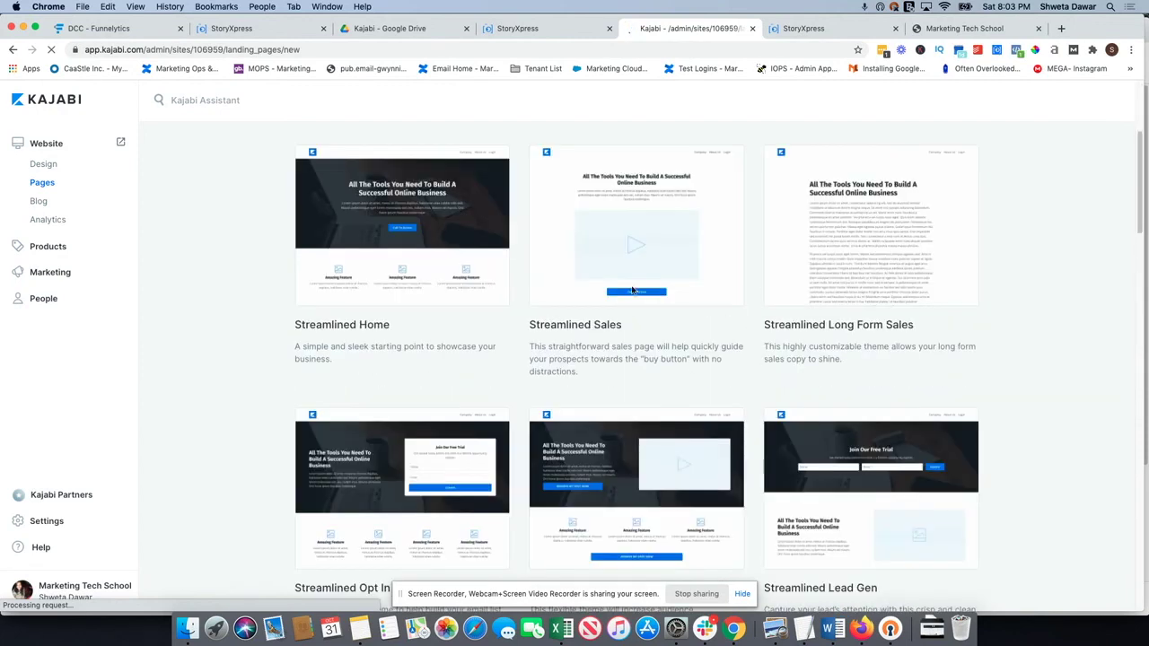
Examine the available page templates, from the Streamlined designs to the themed landing pages
scroll(777, 313, down, 5)
scroll(777, 312, up, 2)
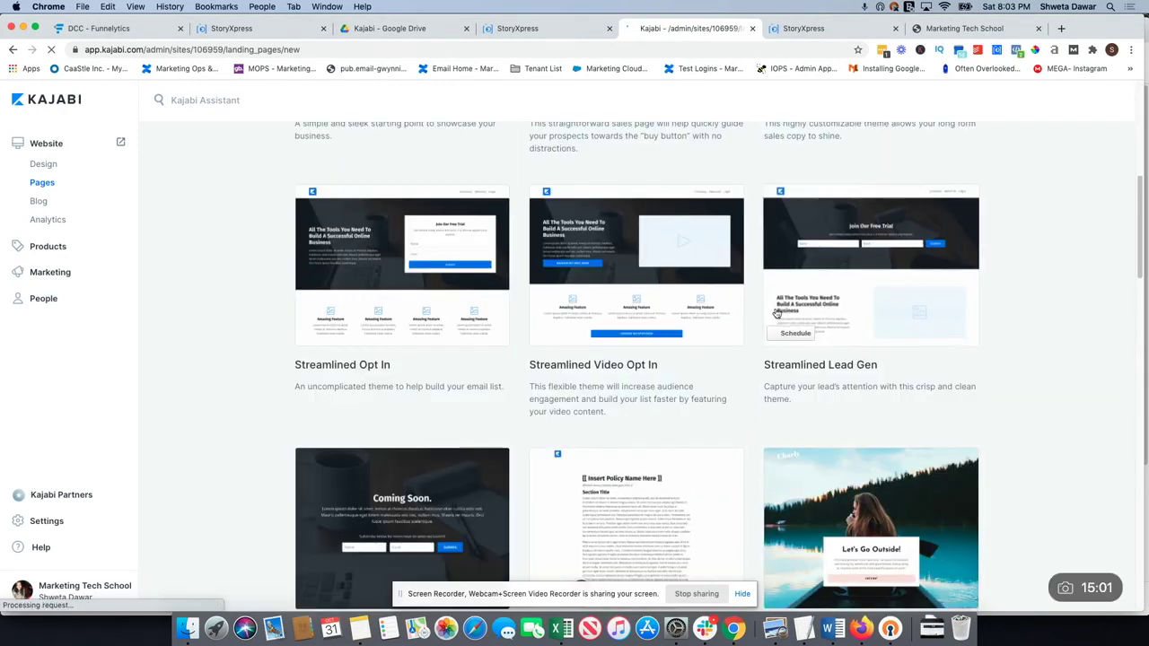
scroll(508, 293, up, 6)
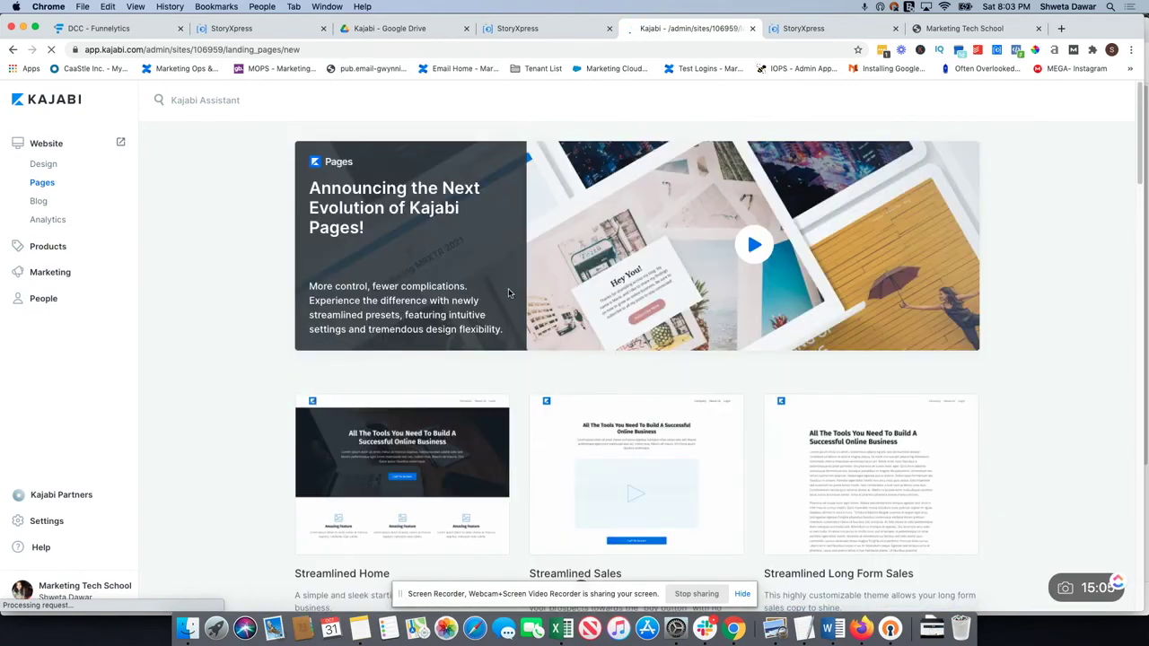
scroll(508, 292, down, 14)
scroll(526, 308, down, 5)
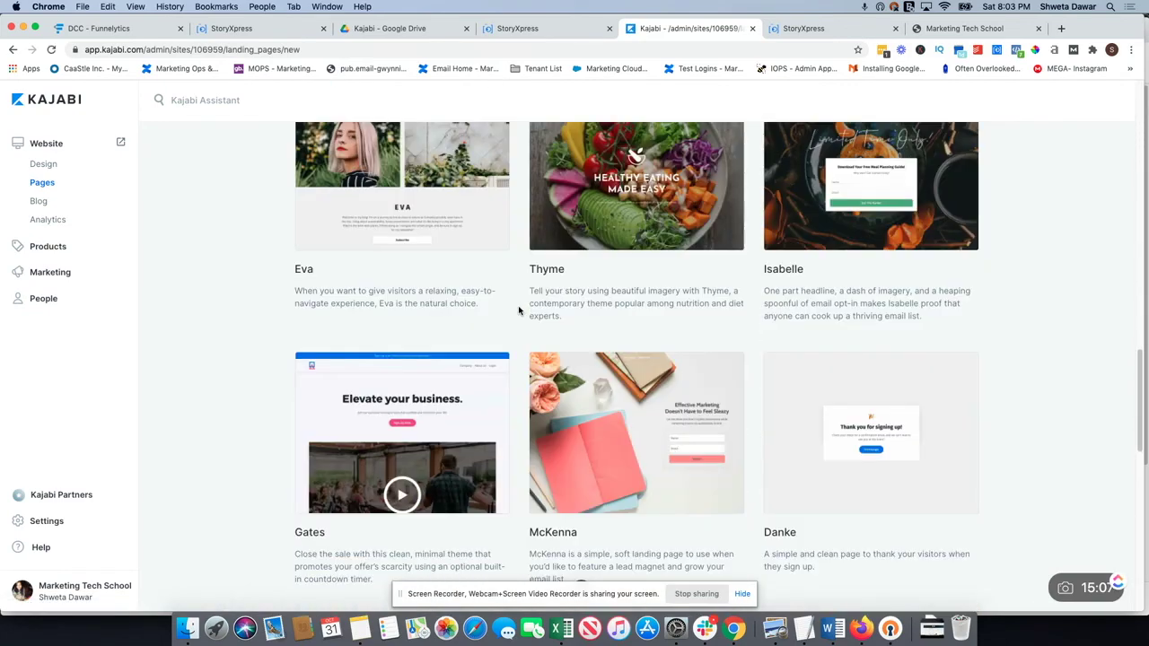
scroll(529, 310, up, 3)
scroll(734, 387, down, 3)
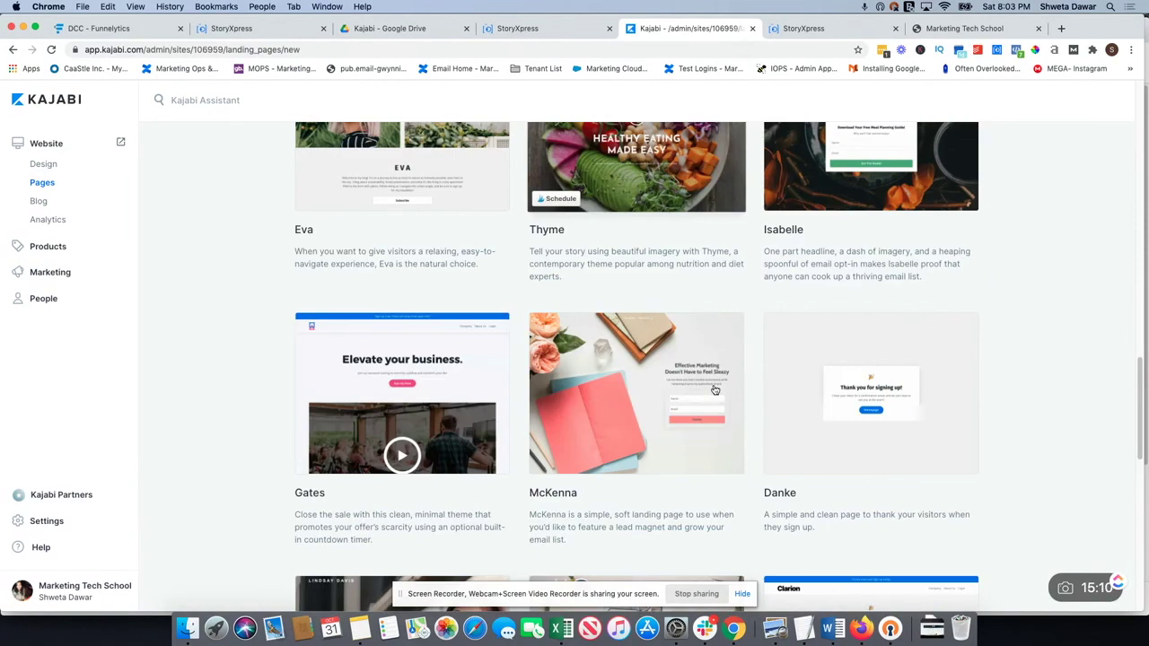
scroll(685, 389, down, 6)
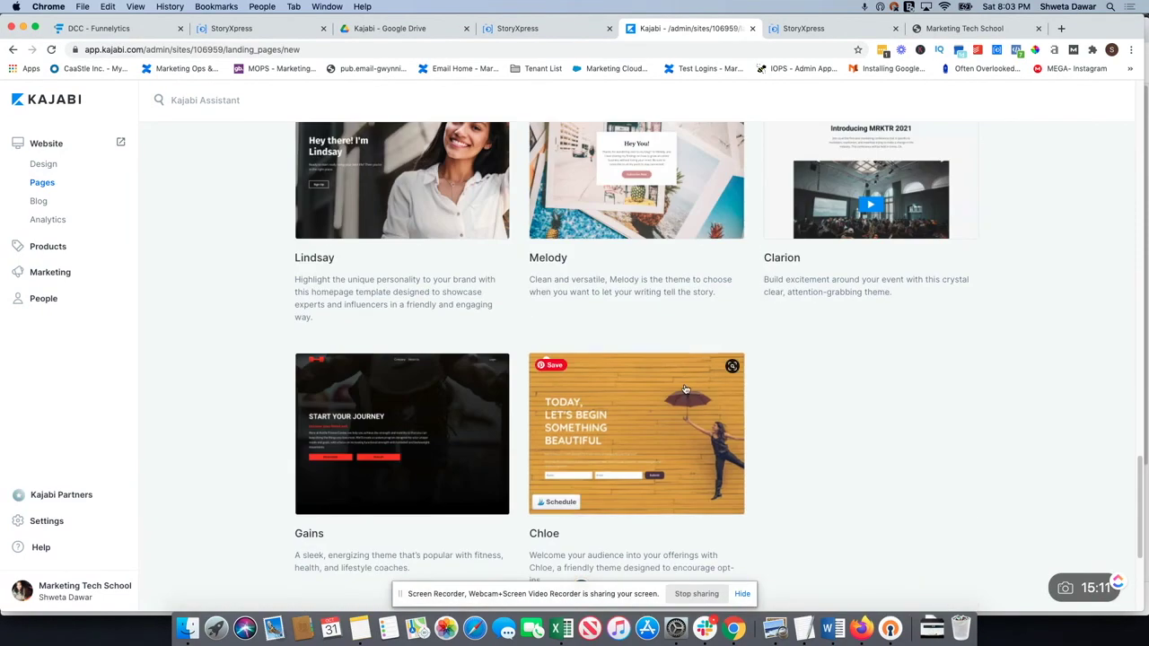
scroll(685, 388, up, 15)
scroll(685, 389, up, 1)
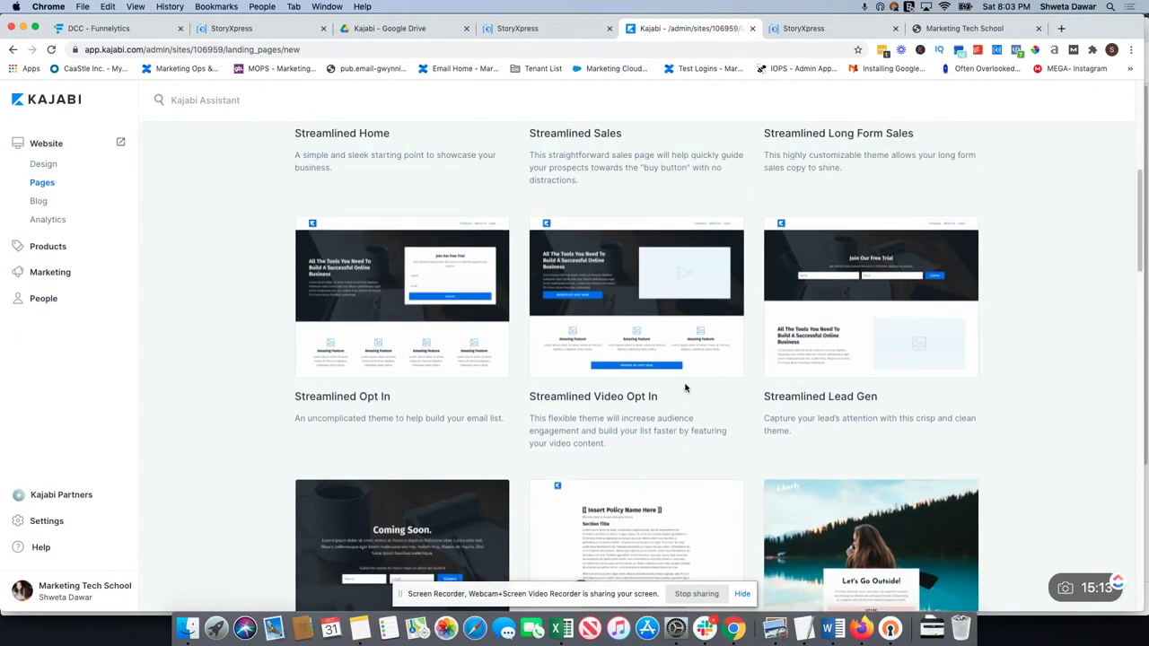
scroll(380, 344, up, 3)
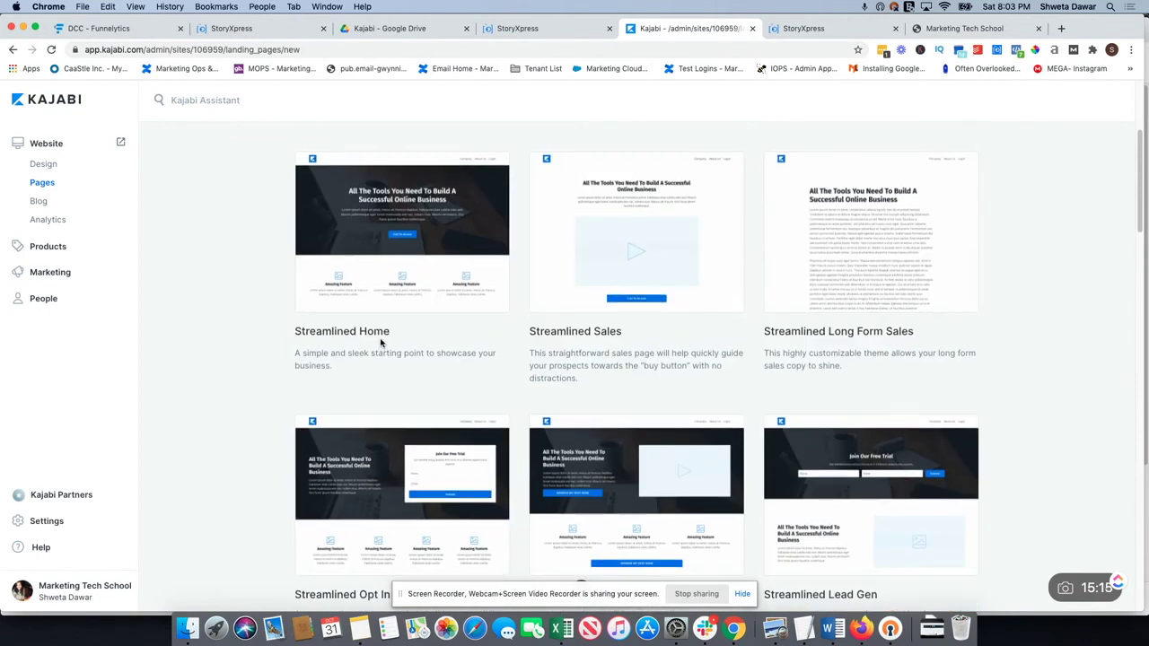
Create a page titled "Kajabi mini course" from the Streamlined Sales template, and look over its layout
click(689, 273)
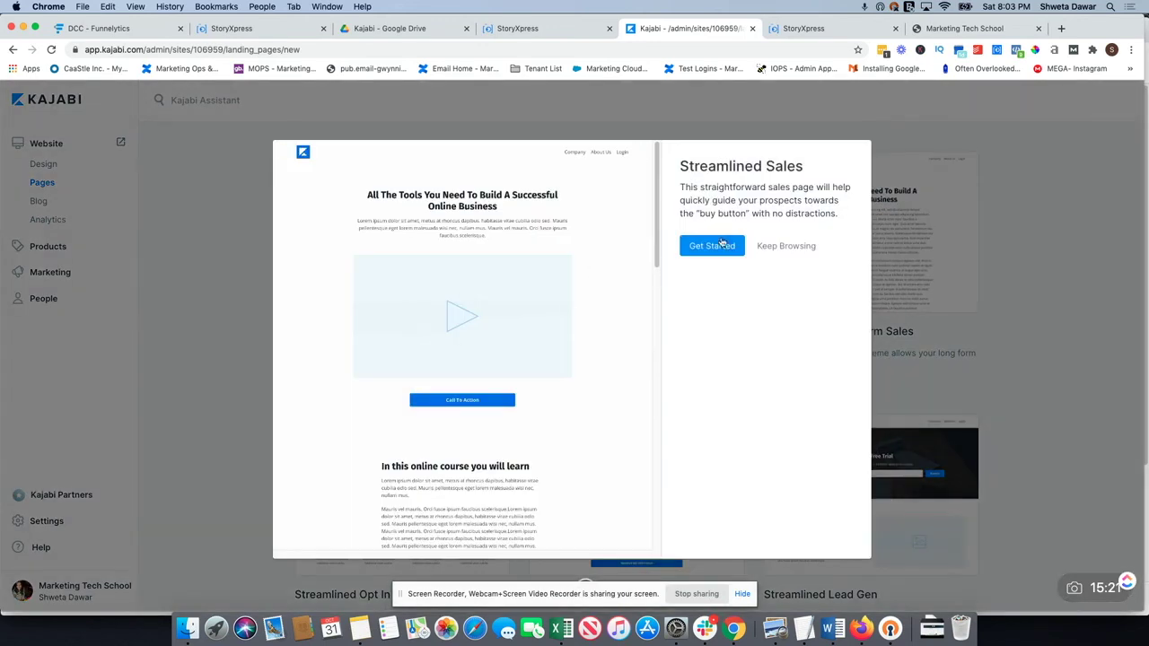
click(712, 246)
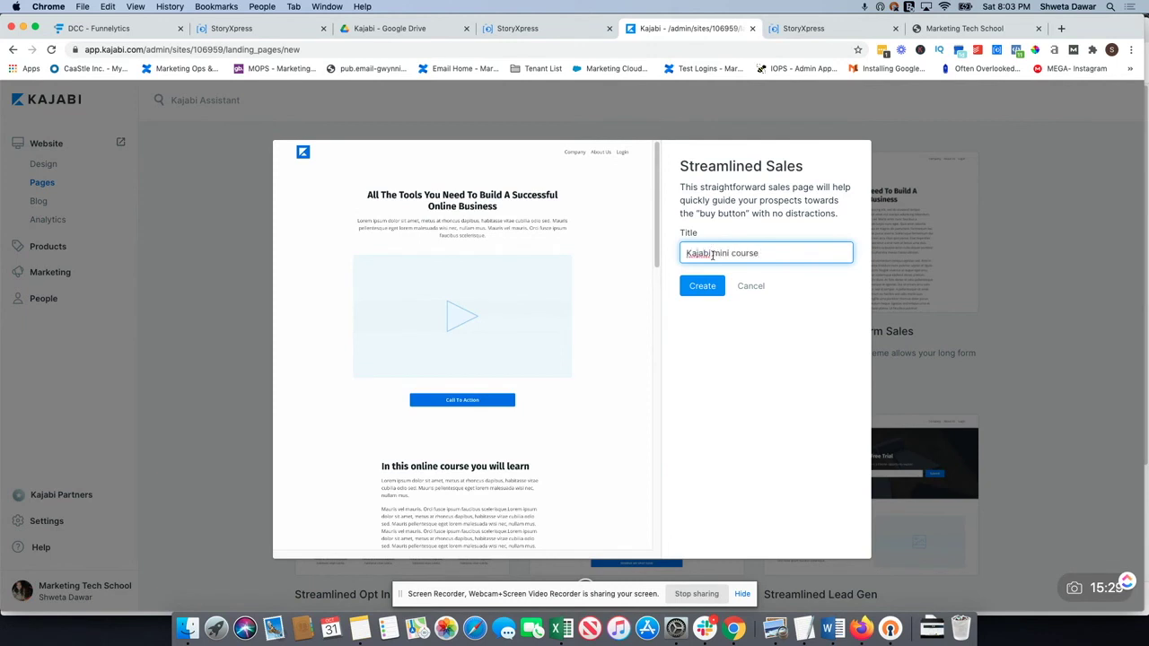
click(705, 286)
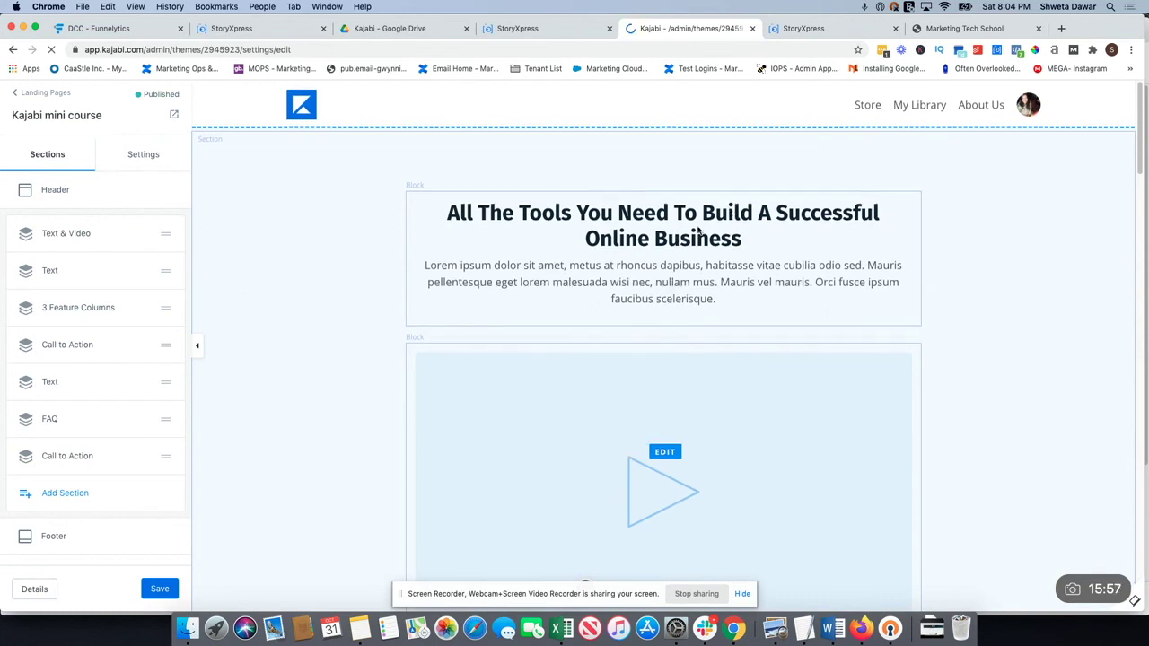
scroll(477, 290, down, 5)
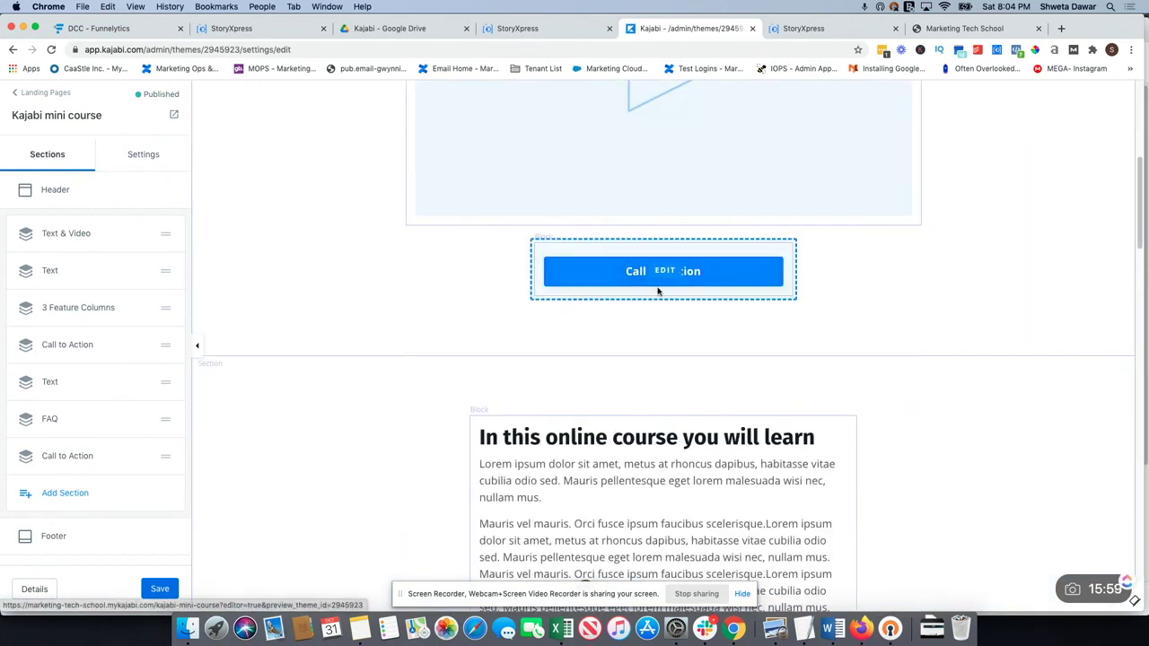
Change the text of the call-to-action button below the video to "BUY NOW"
scroll(664, 275, down, 1)
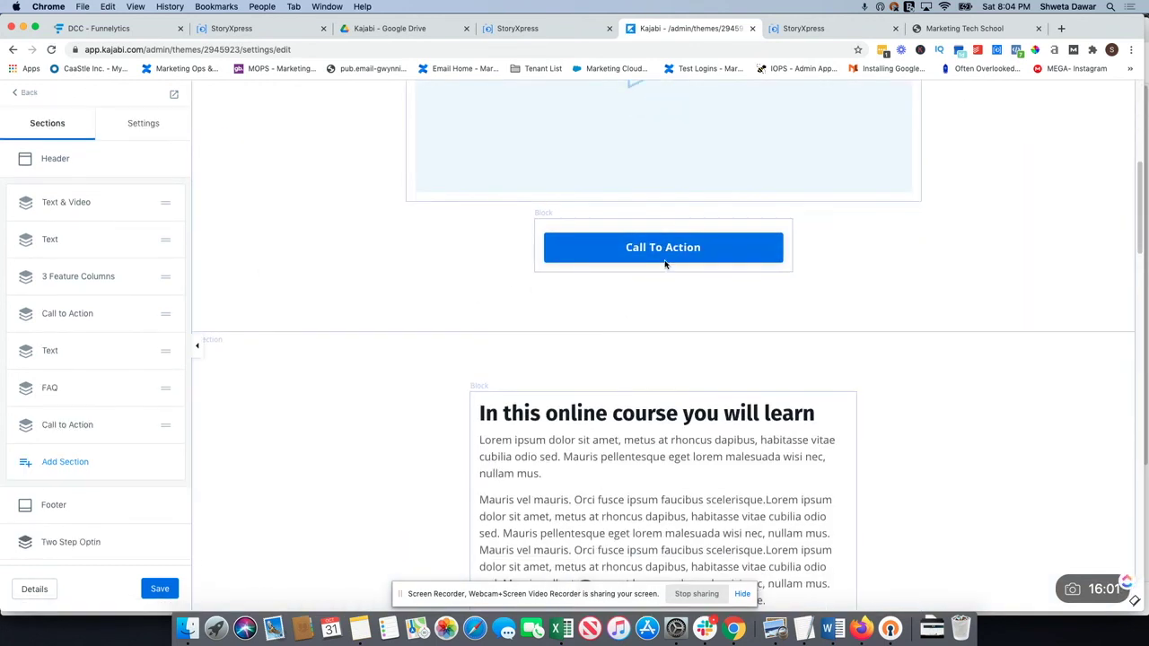
click(665, 251)
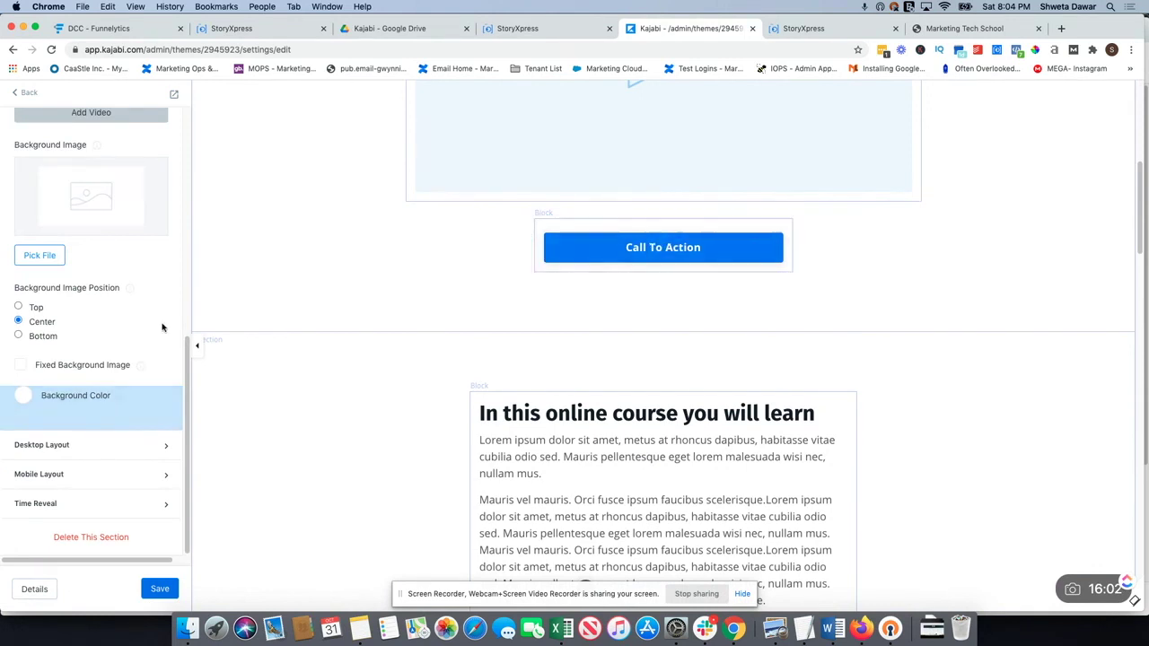
click(668, 249)
triple_click(120, 240)
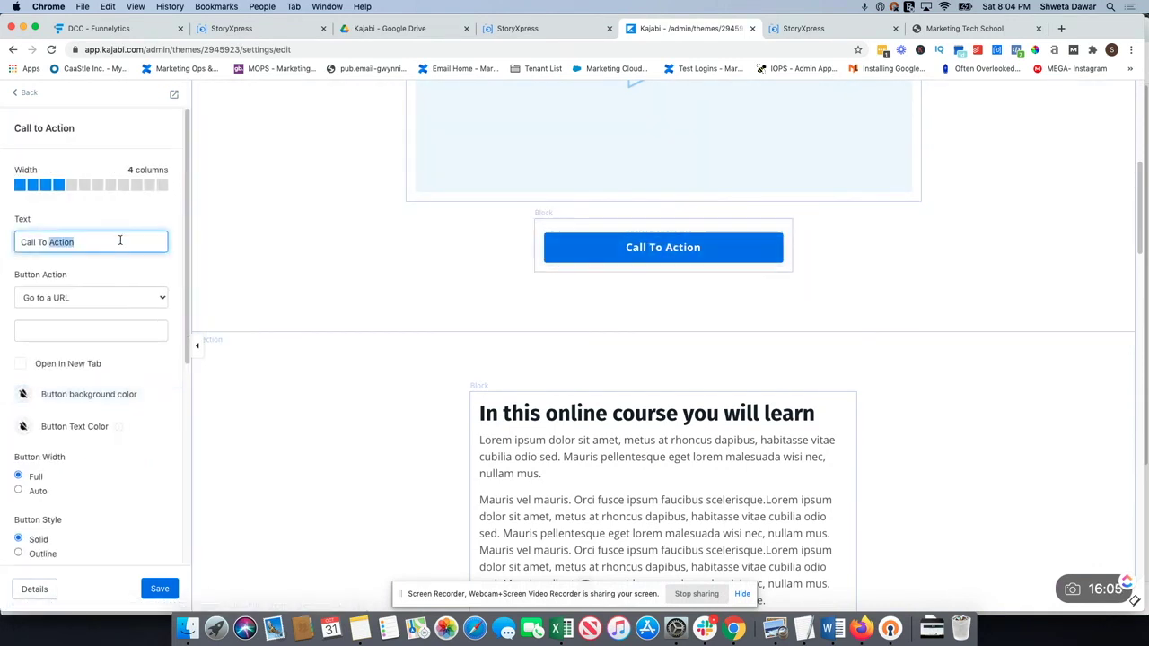
text(BUY NOW)
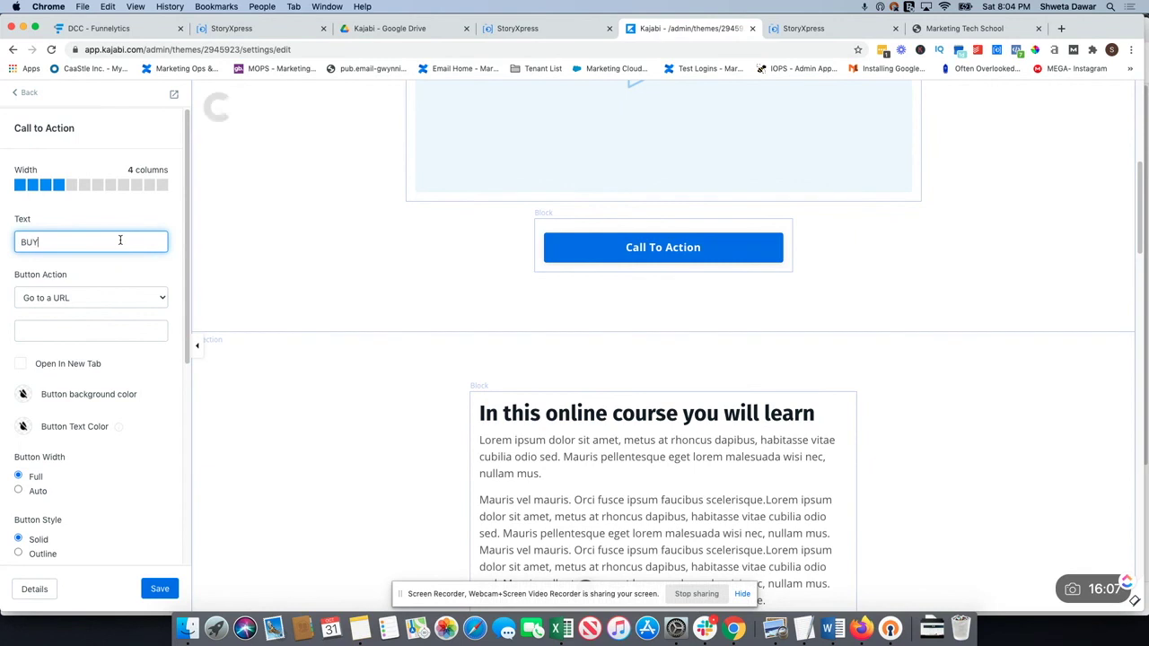
Set the BUY NOW button's action to Go to a Checkout Page, using the Free Kajabi Mini Course Offer
click(92, 298)
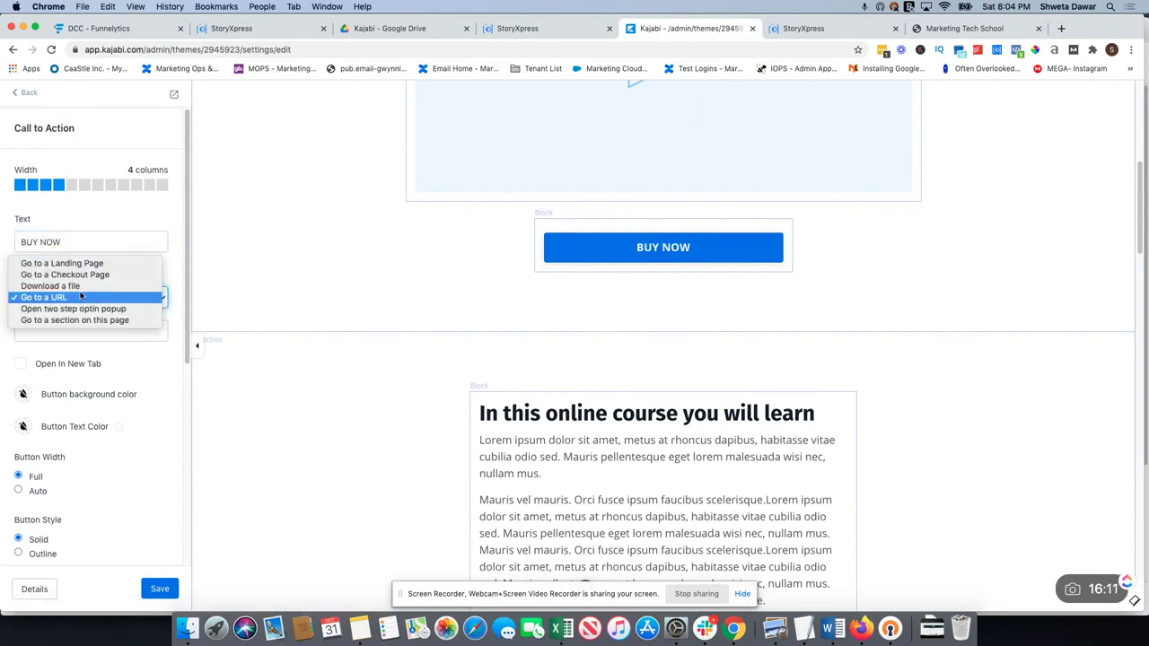
click(79, 275)
click(83, 330)
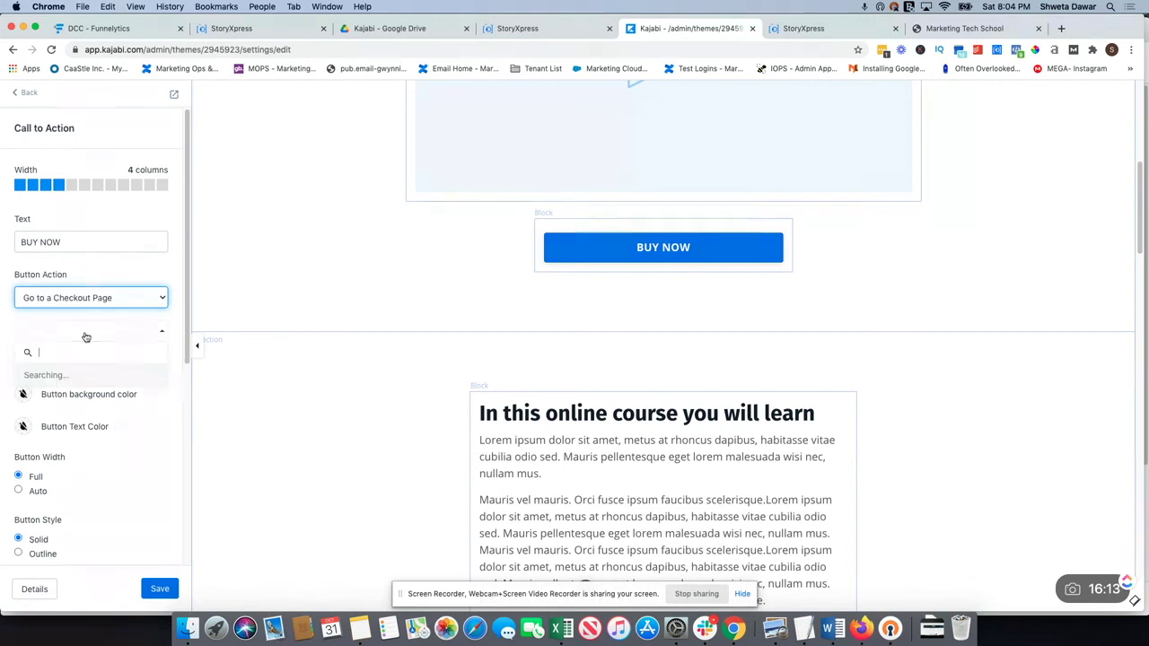
click(84, 377)
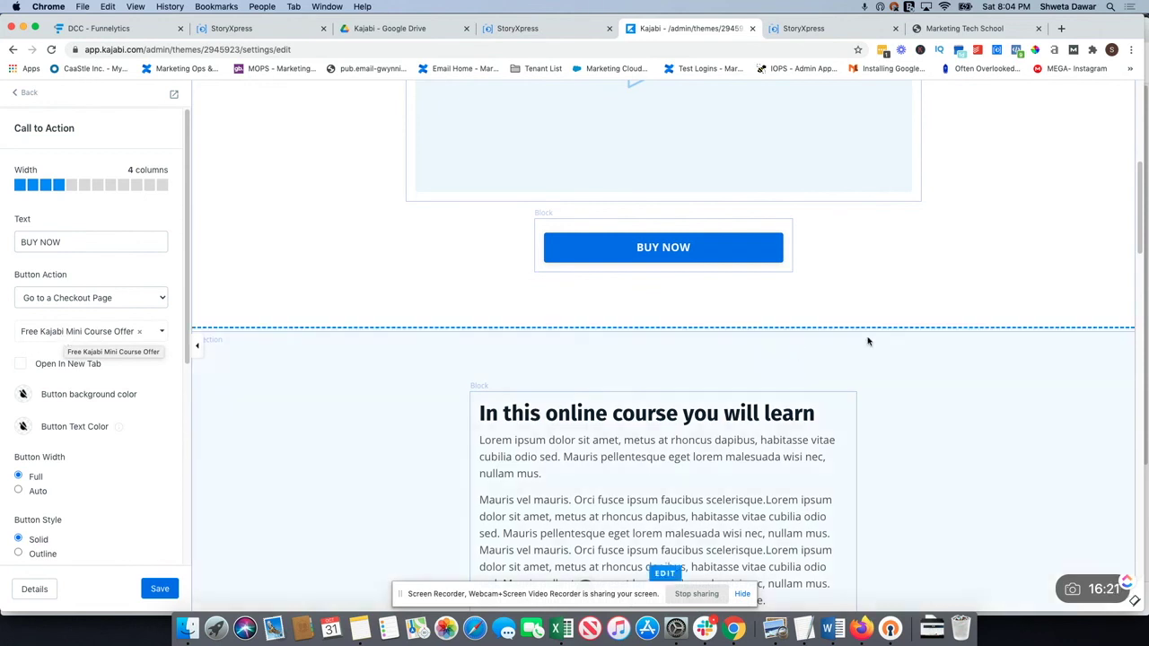
Try the BUY NOW button in the preview, view the free offer's checkout page and return to the landing page editor
click(659, 248)
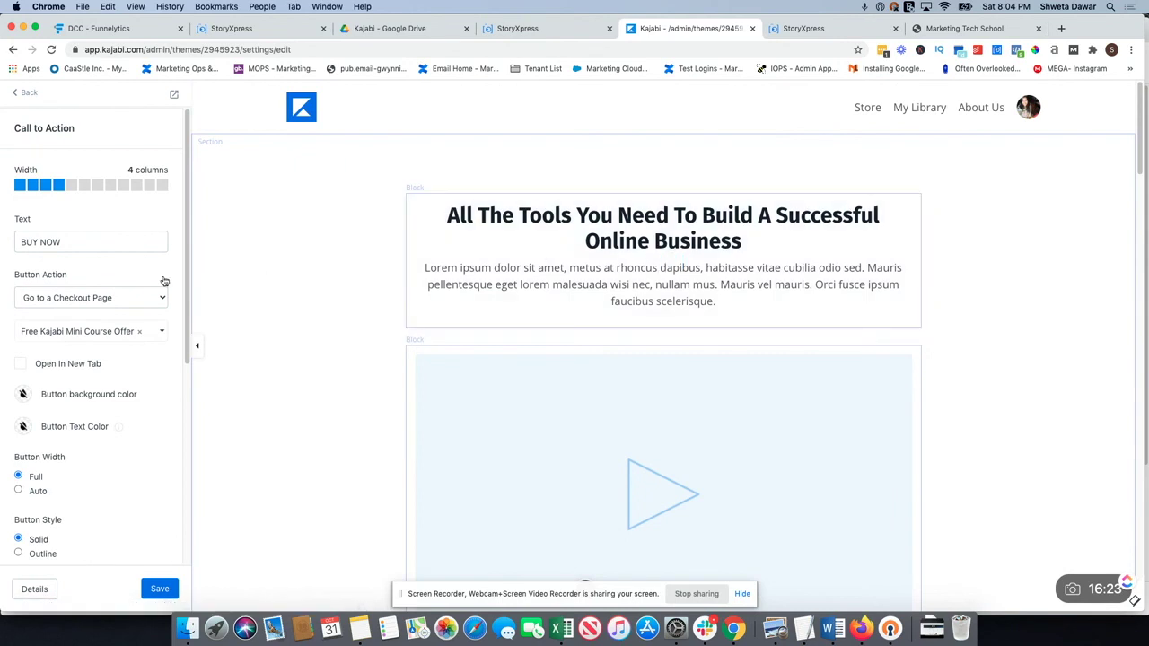
scroll(476, 310, down, 5)
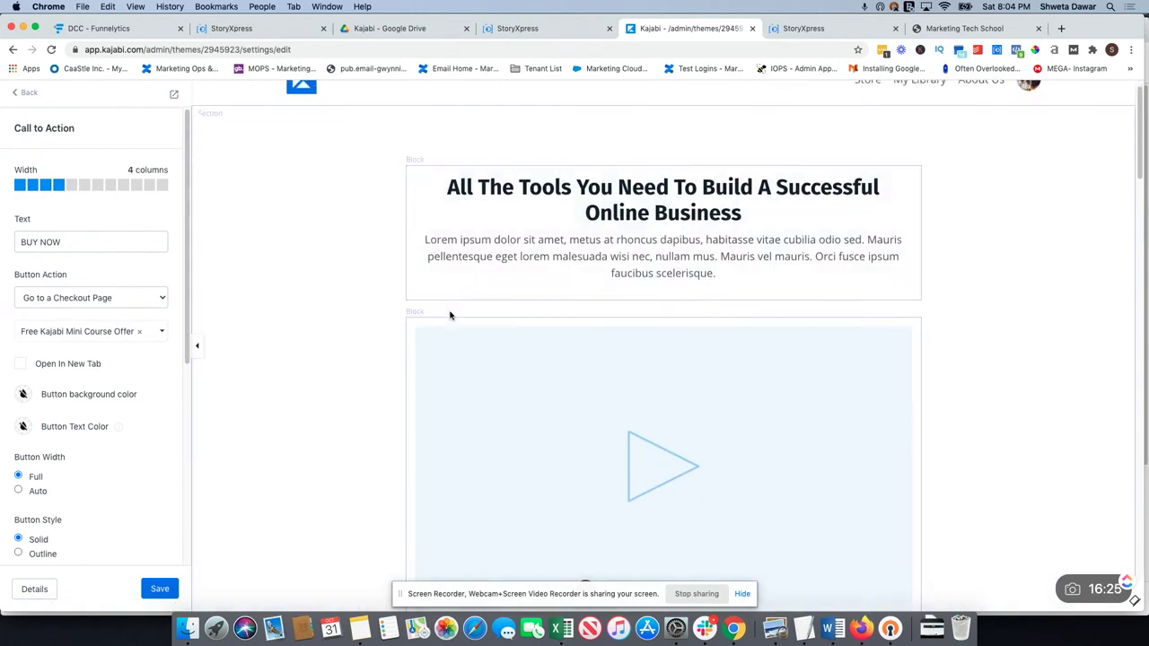
click(665, 270)
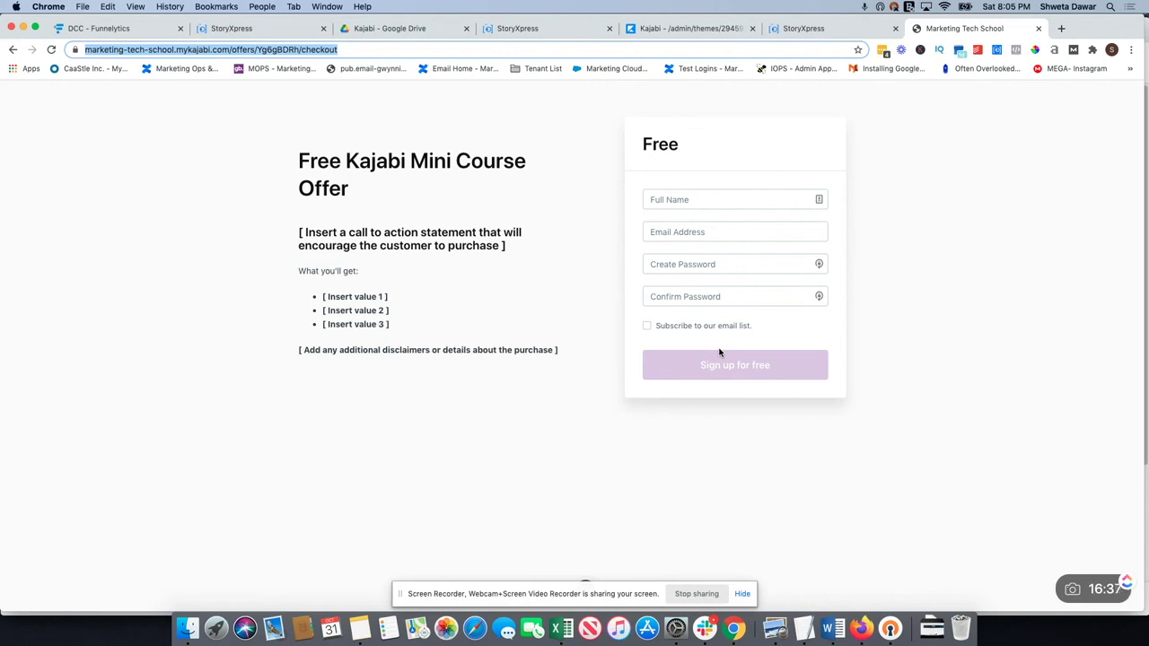
click(687, 28)
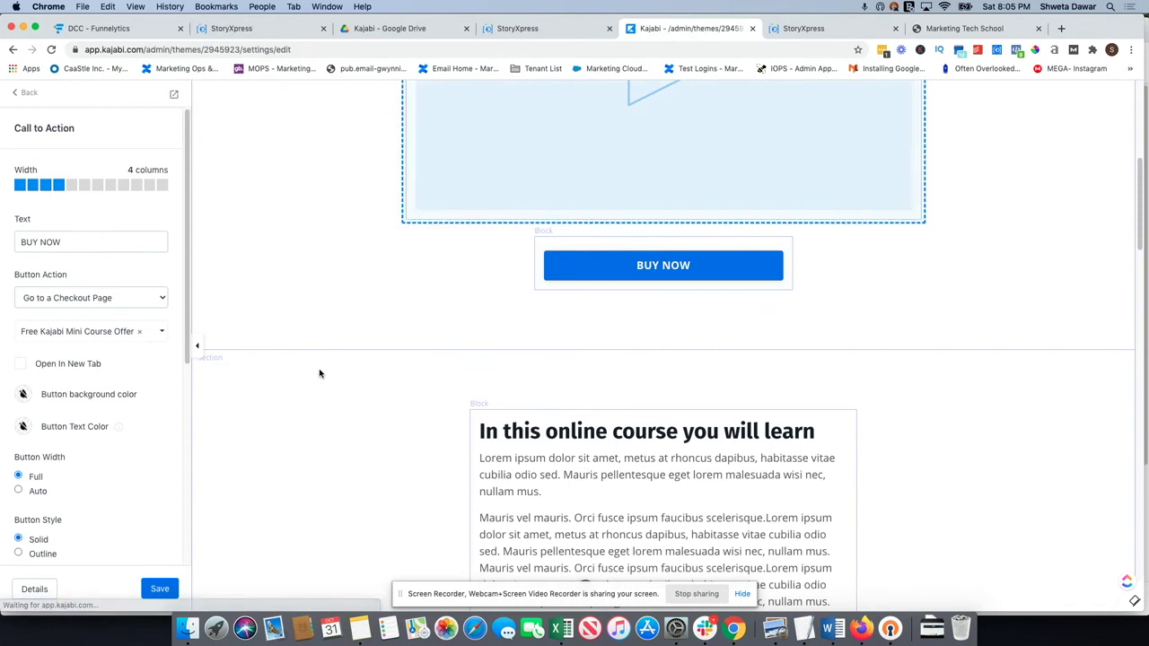
Save the landing page and return from the button settings to its list of sections
click(160, 587)
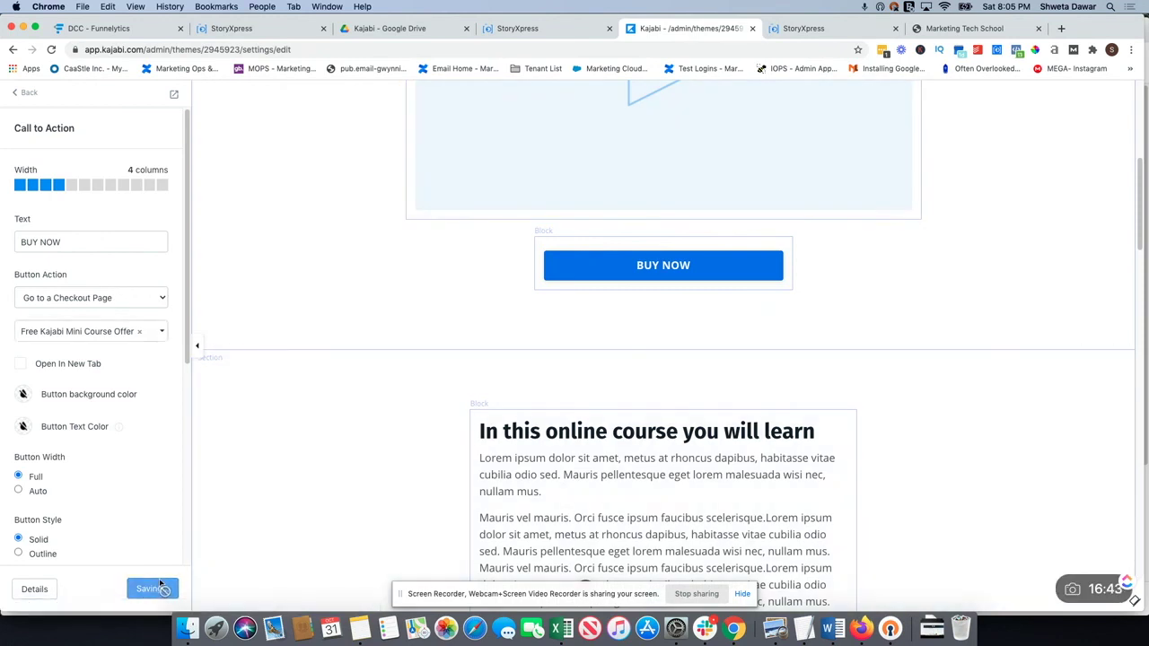
click(32, 95)
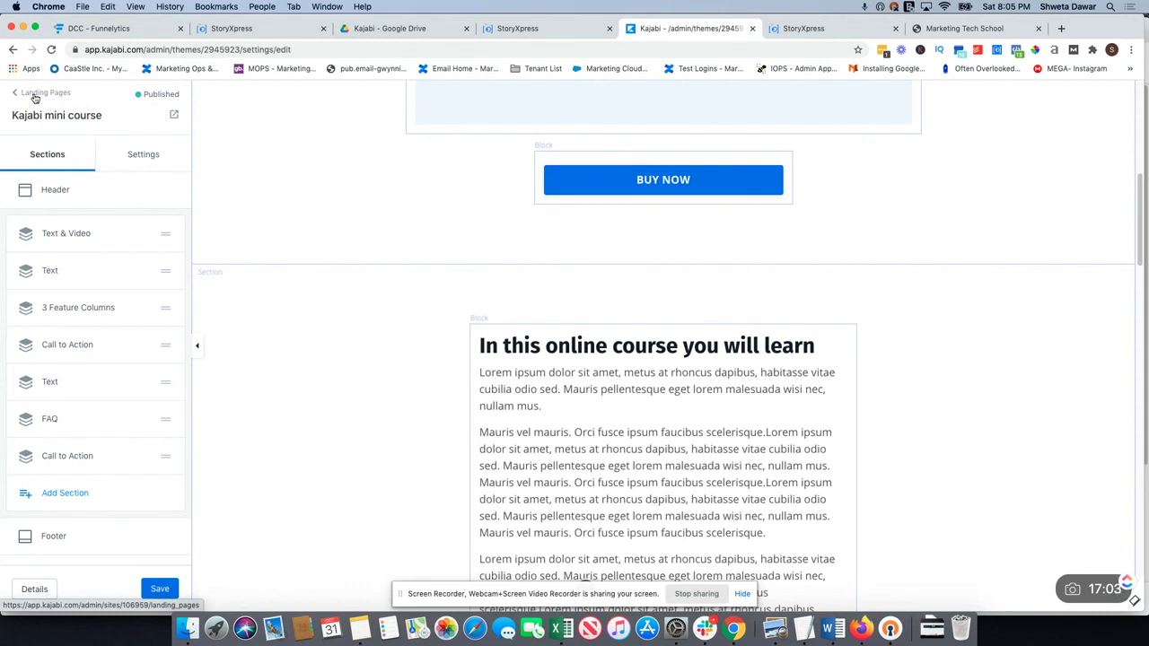
View the free offer's checkout page again and review the beginning of the landing page
click(992, 29)
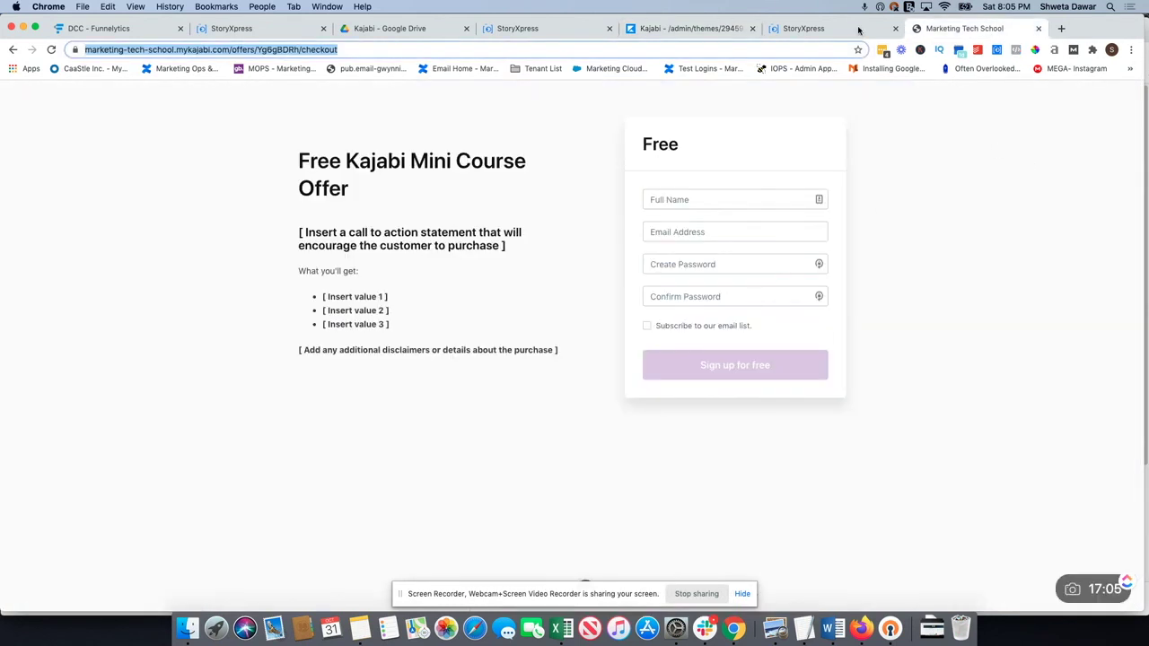
click(709, 28)
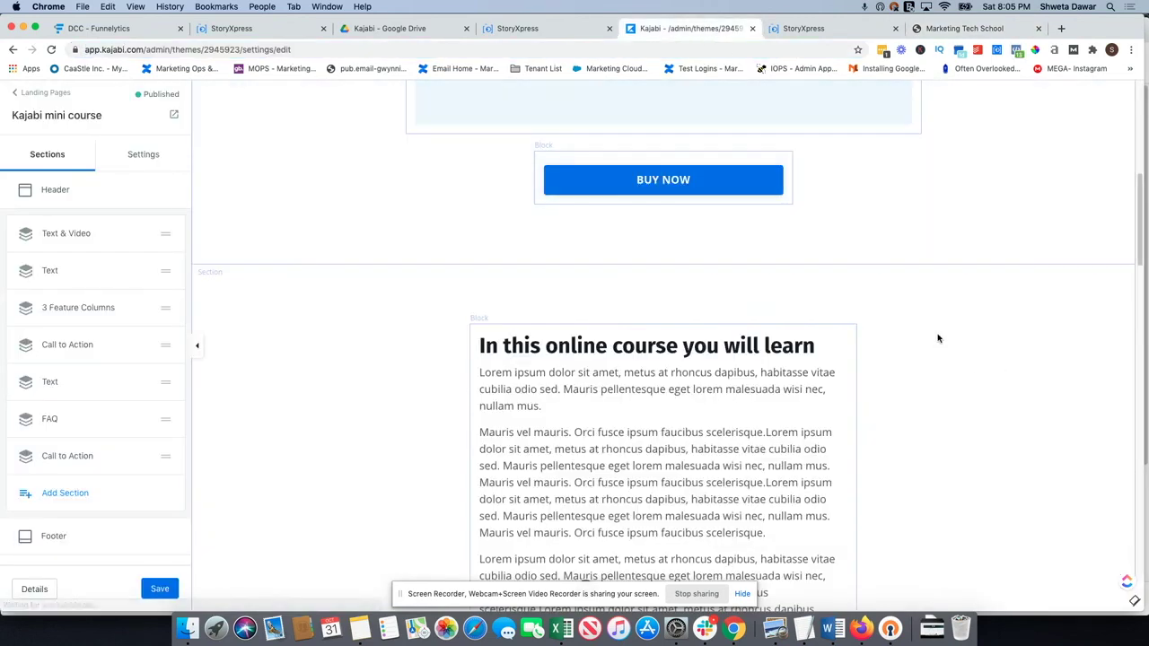
scroll(808, 337, up, 10)
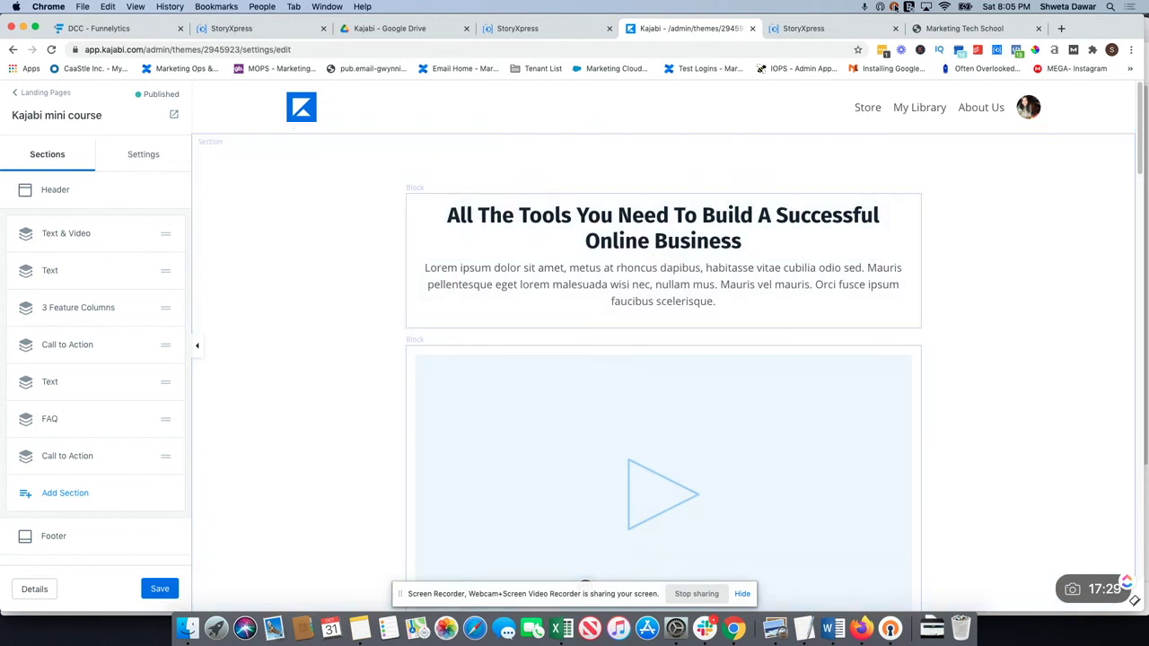
Hide the screen-sharing notice, save the landing page again and check it against the checkout page
click(742, 595)
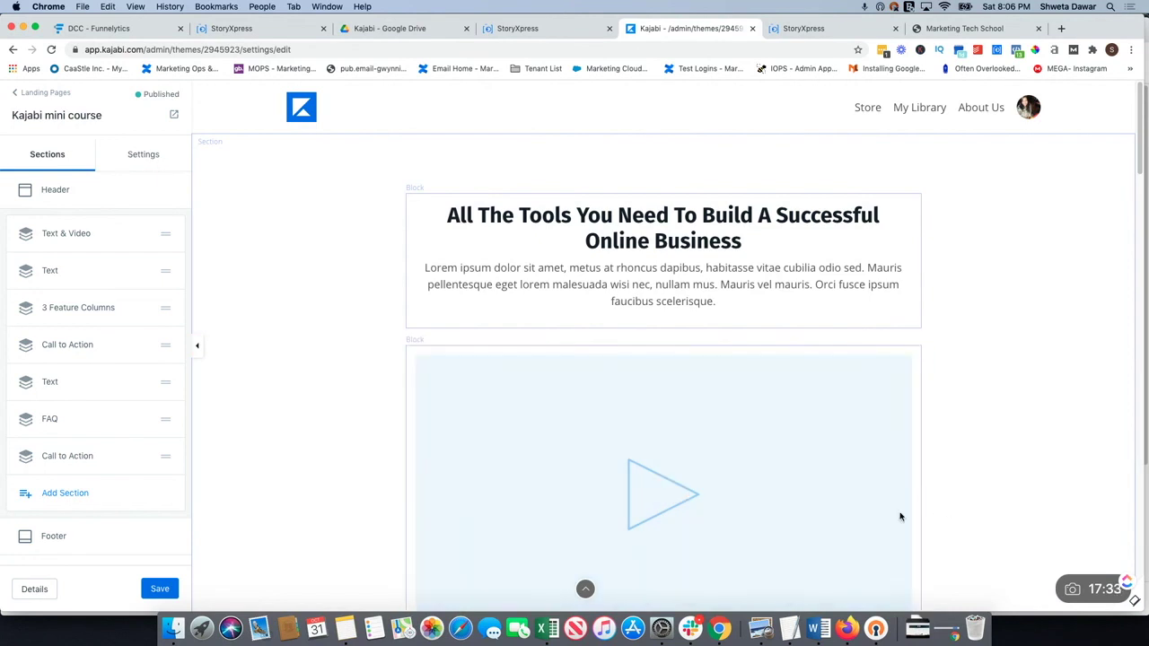
scroll(900, 515, down, 5)
click(160, 588)
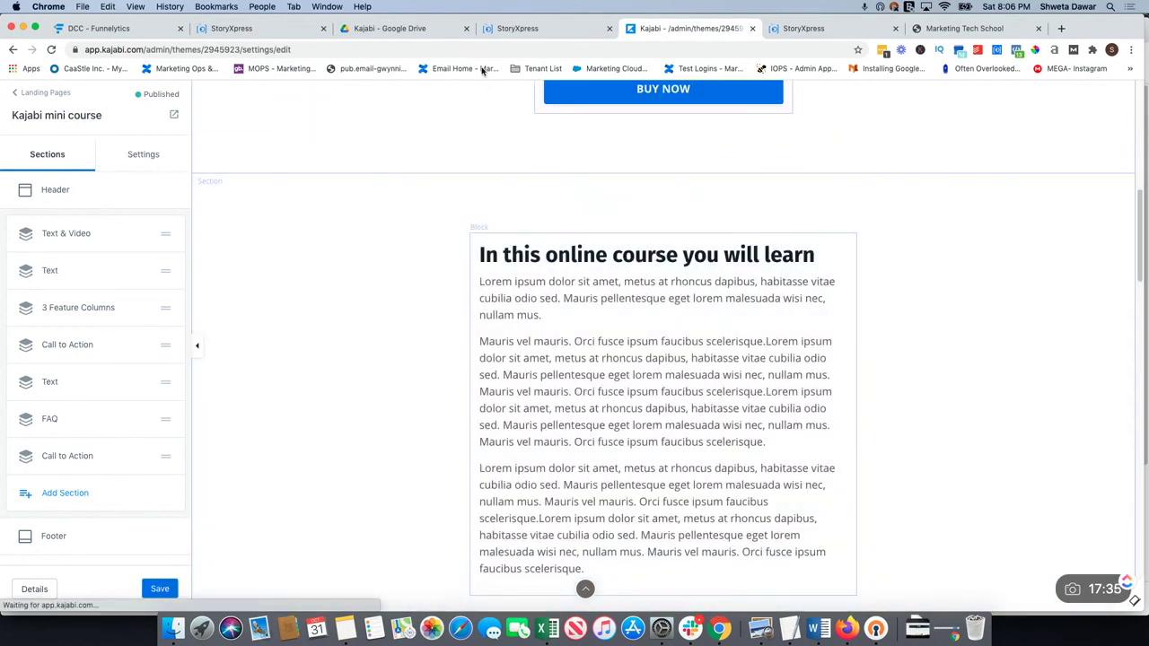
click(942, 34)
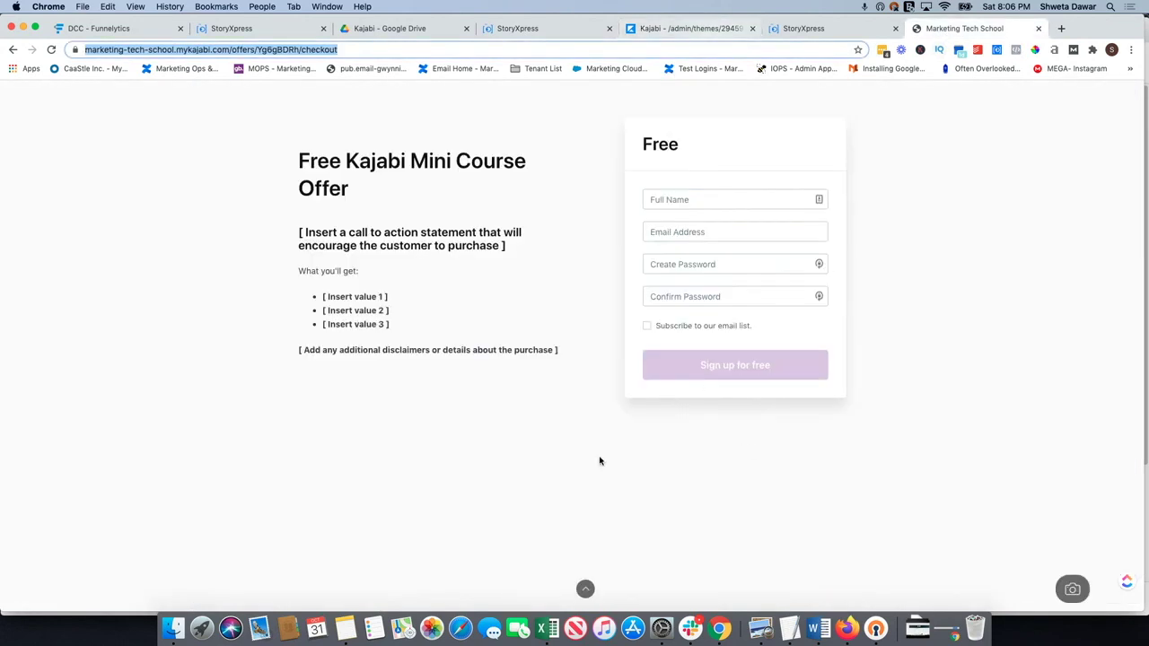
click(658, 30)
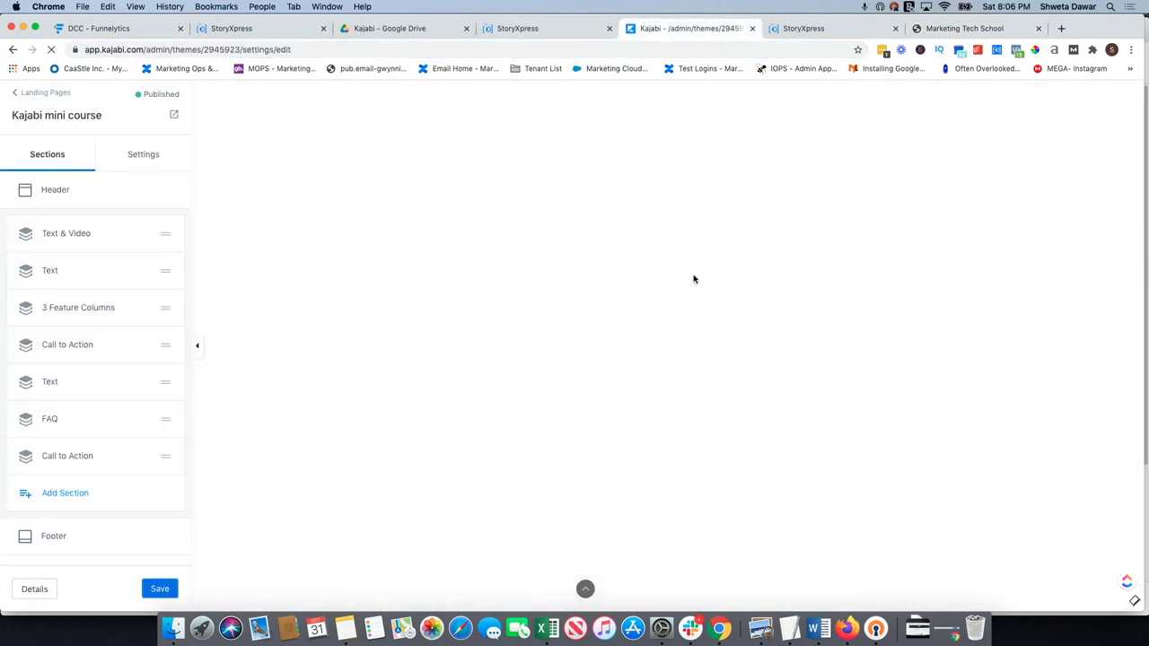